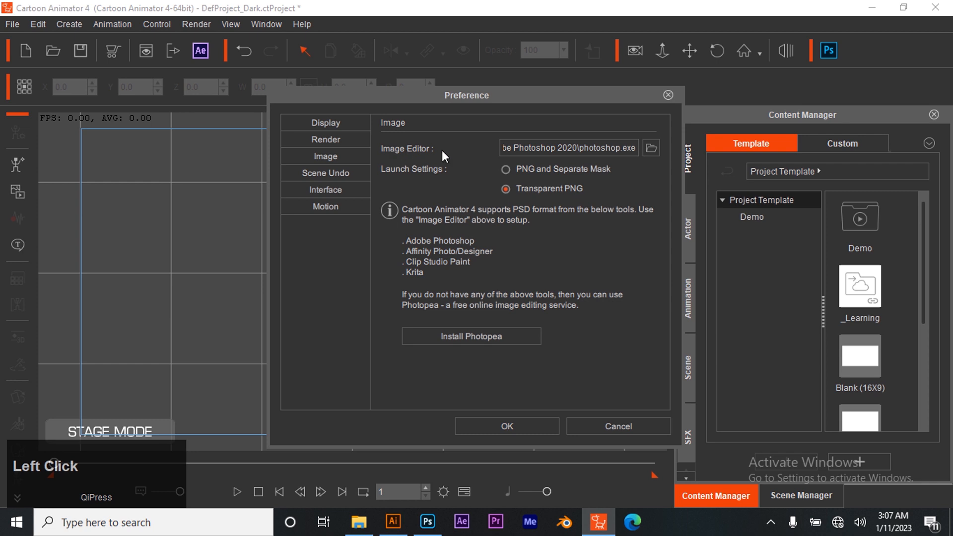
# - Browse the Adobe Photoshop 2020 folder for the image editor executable, cancel the file choice and accept the preferences
pyautogui.click(651, 148)
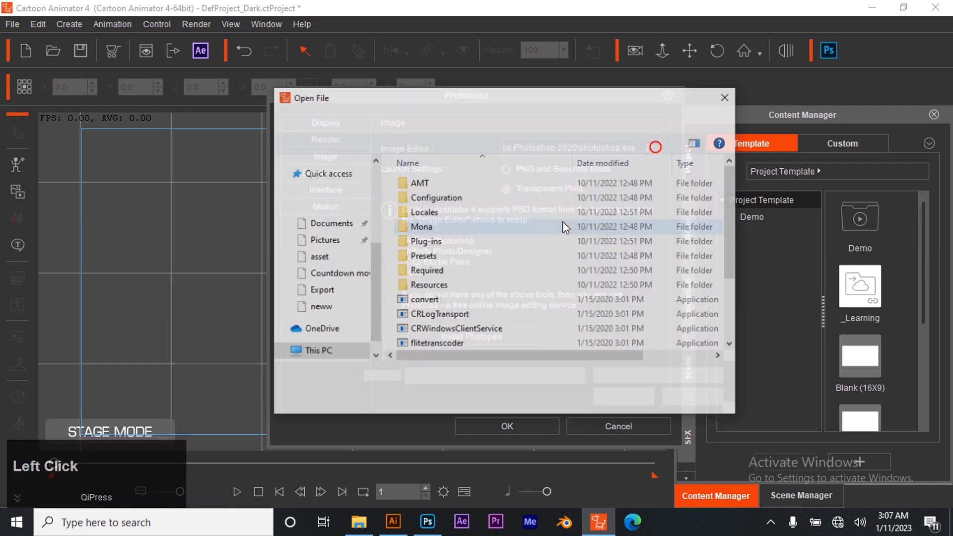
pyautogui.scroll(-2, 437, 305)
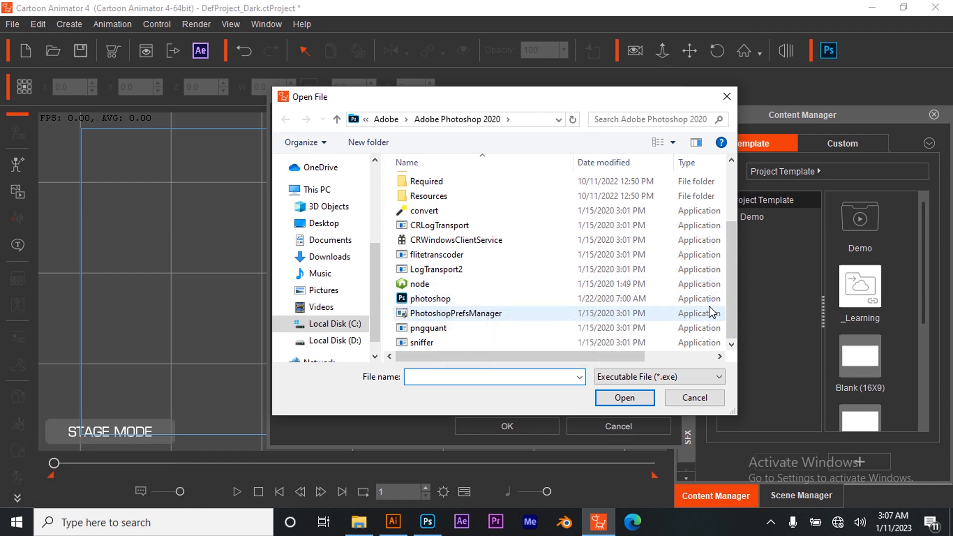
pyautogui.click(698, 397)
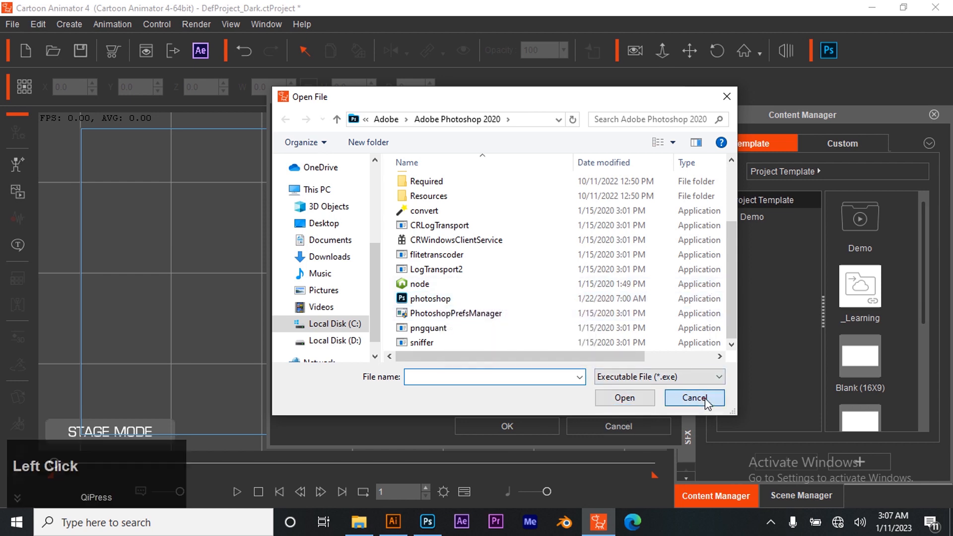
pyautogui.click(551, 425)
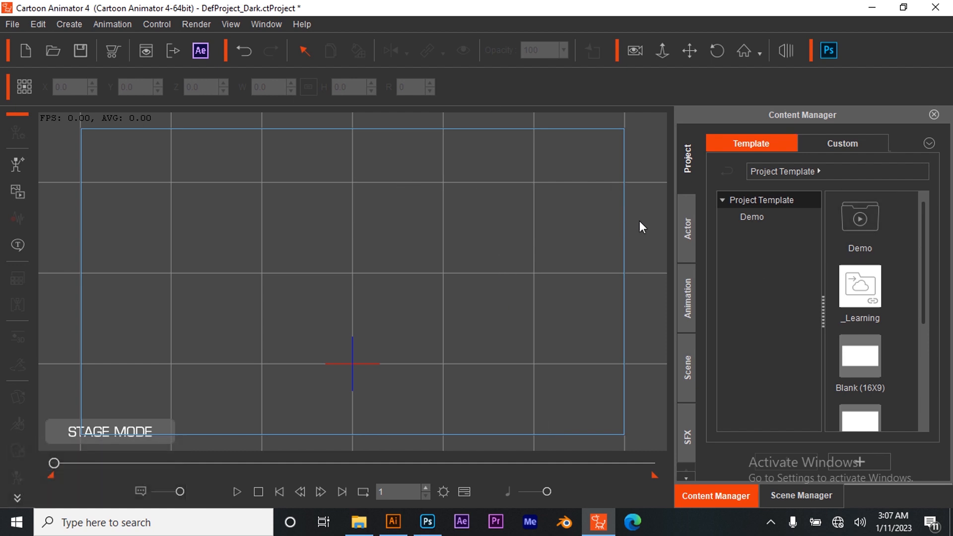
# - Glance at character.ai in Illustrator, return to Cartoon Animator and open the _G3 360 human character templates
pyautogui.click(393, 521)
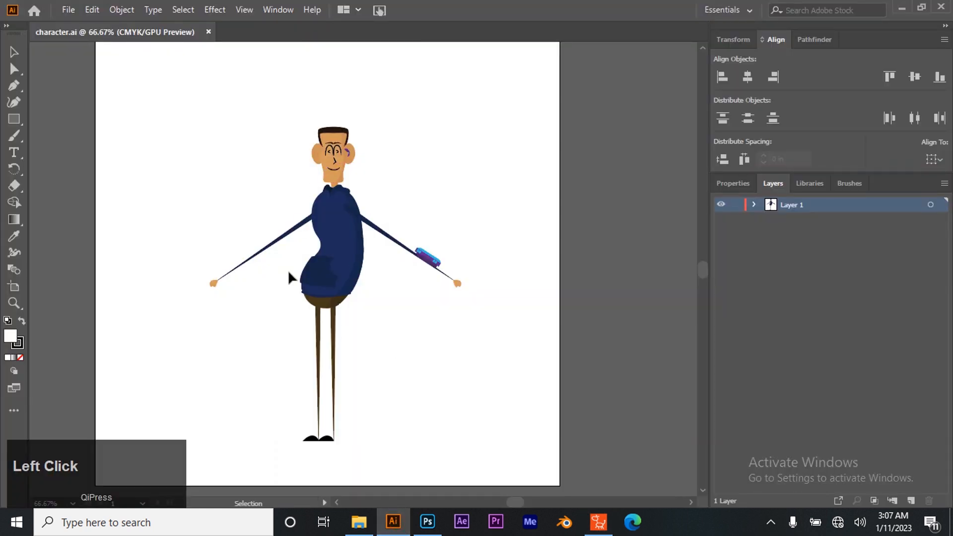
pyautogui.click(598, 521)
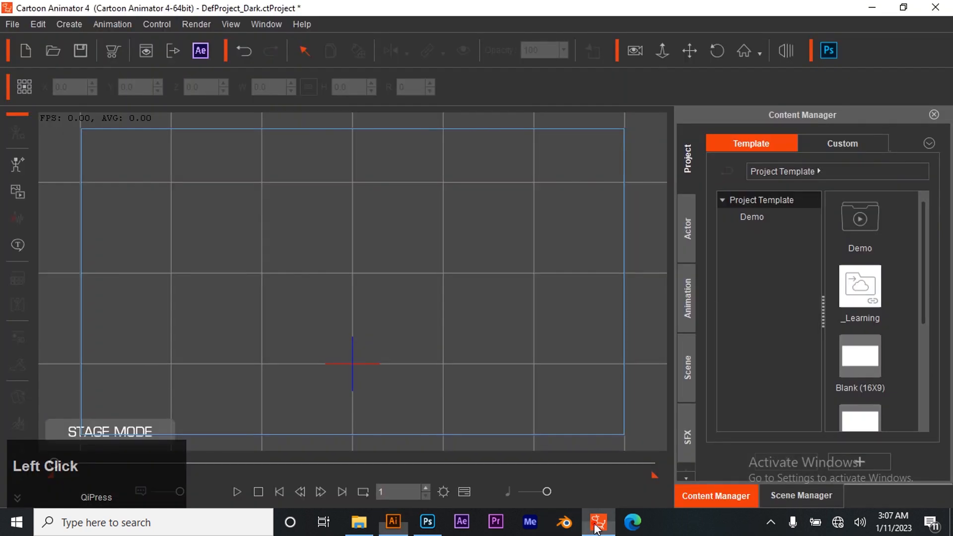
pyautogui.click(685, 234)
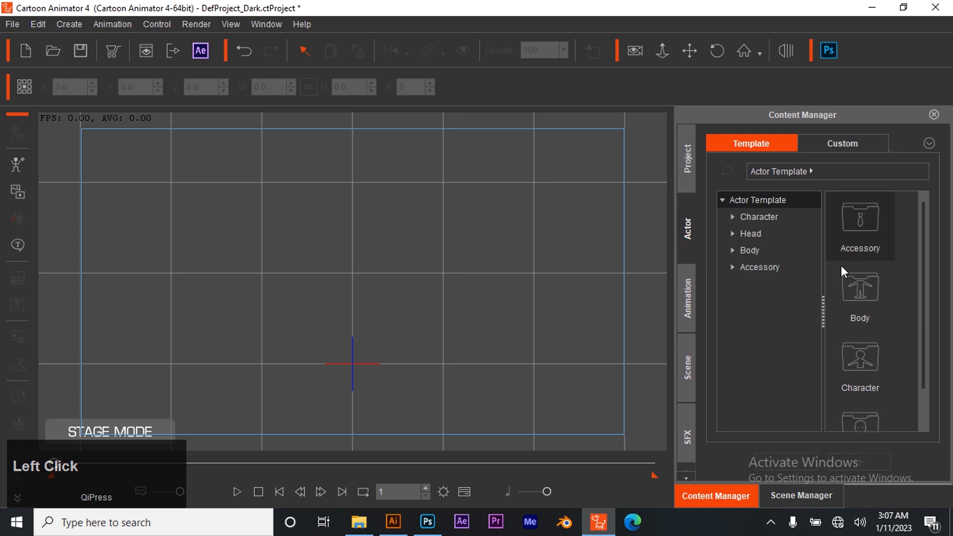
pyautogui.click(771, 218)
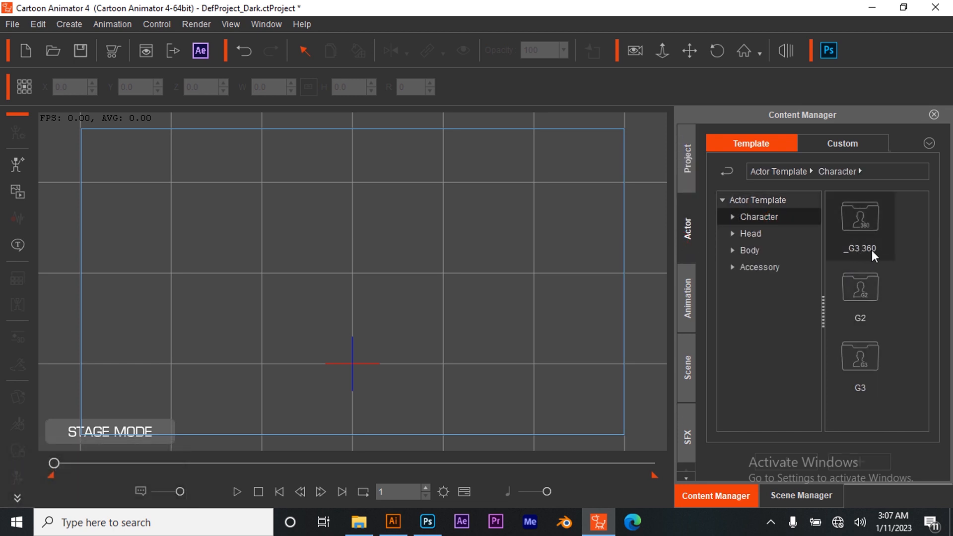
pyautogui.doubleClick(867, 218)
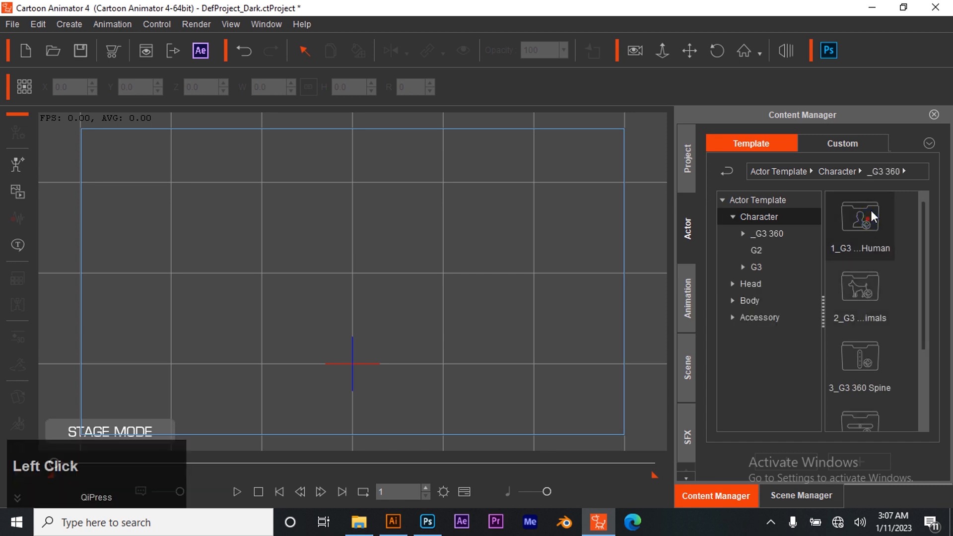
pyautogui.doubleClick(869, 221)
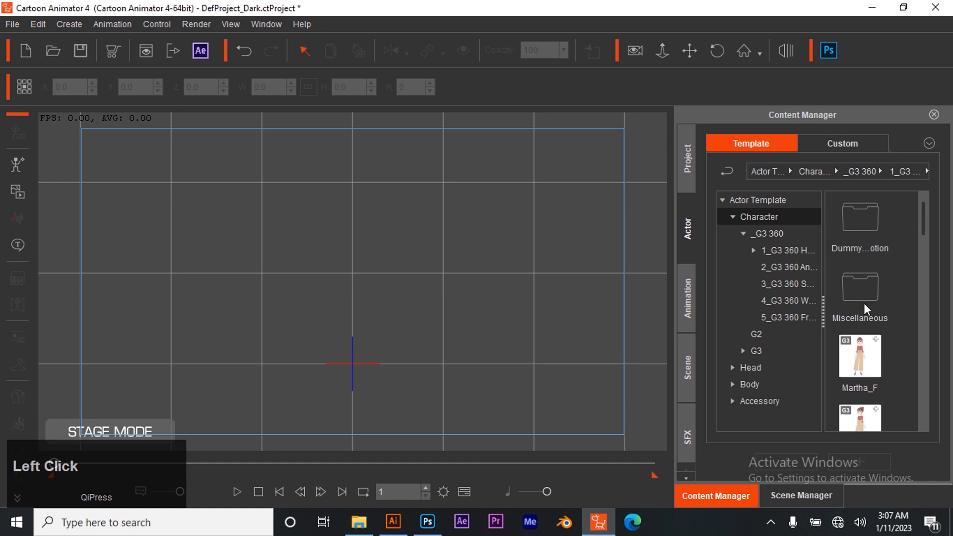
# - Look through the _G3 360 human character templates and the dummy figures in their subfolder
pyautogui.moveTo(925, 225); pyautogui.dragTo(925, 250)
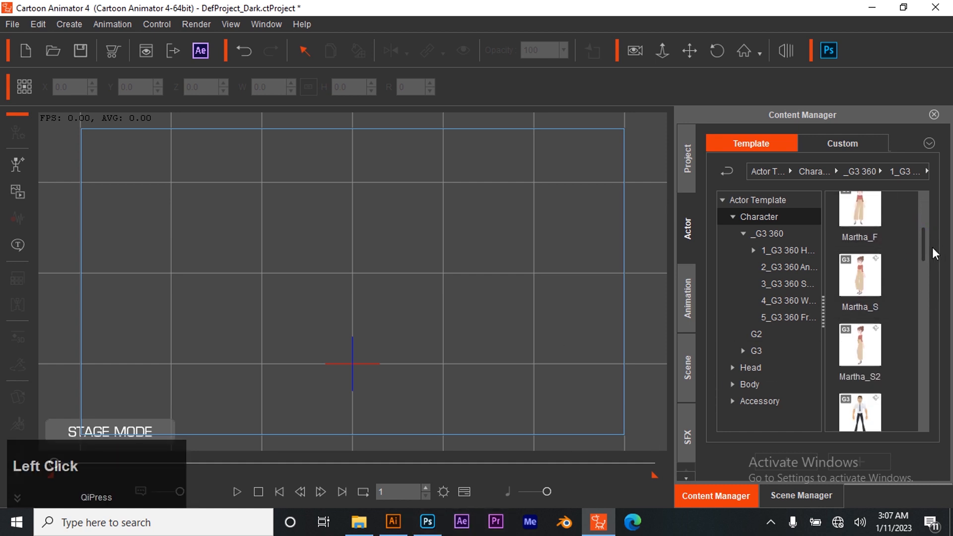
pyautogui.moveTo(924, 253)
pyautogui.mouseDown()
pyautogui.moveTo(928, 220)
pyautogui.moveTo(929, 237)
pyautogui.mouseUp()
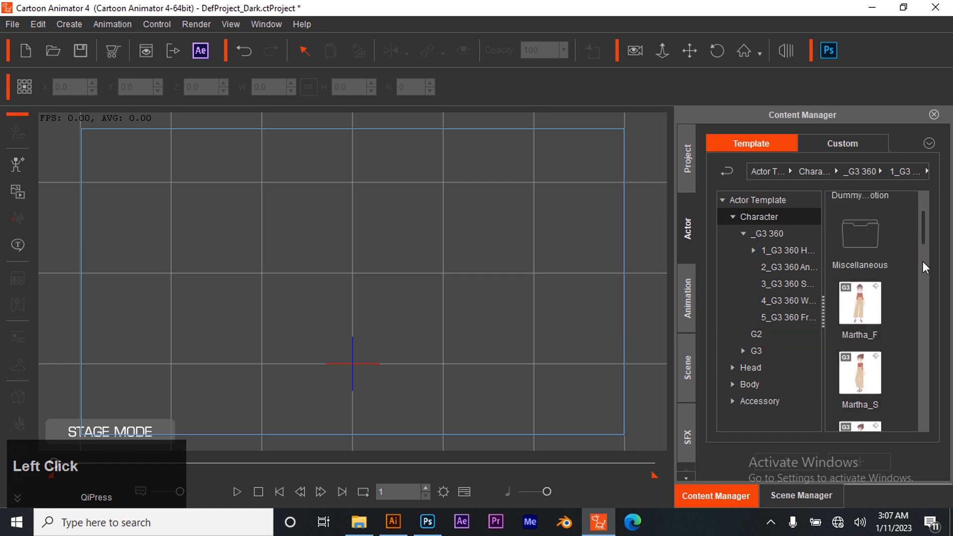
pyautogui.moveTo(921, 236); pyautogui.dragTo(923, 245)
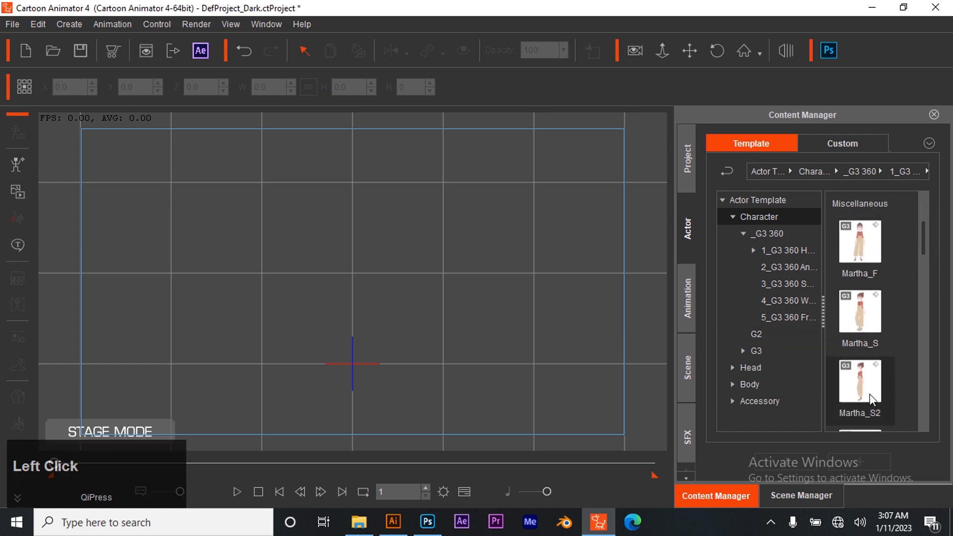
pyautogui.moveTo(920, 250); pyautogui.dragTo(922, 223)
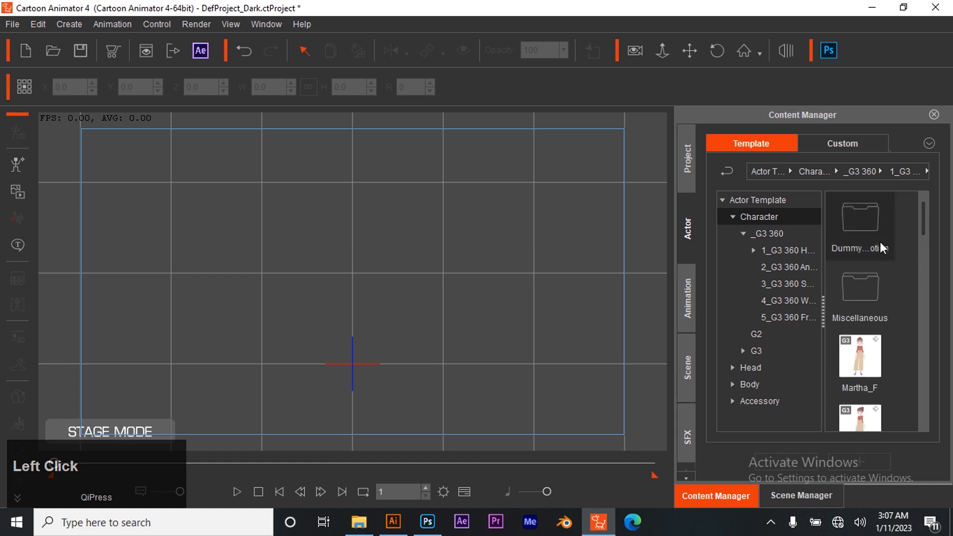
pyautogui.doubleClick(857, 214)
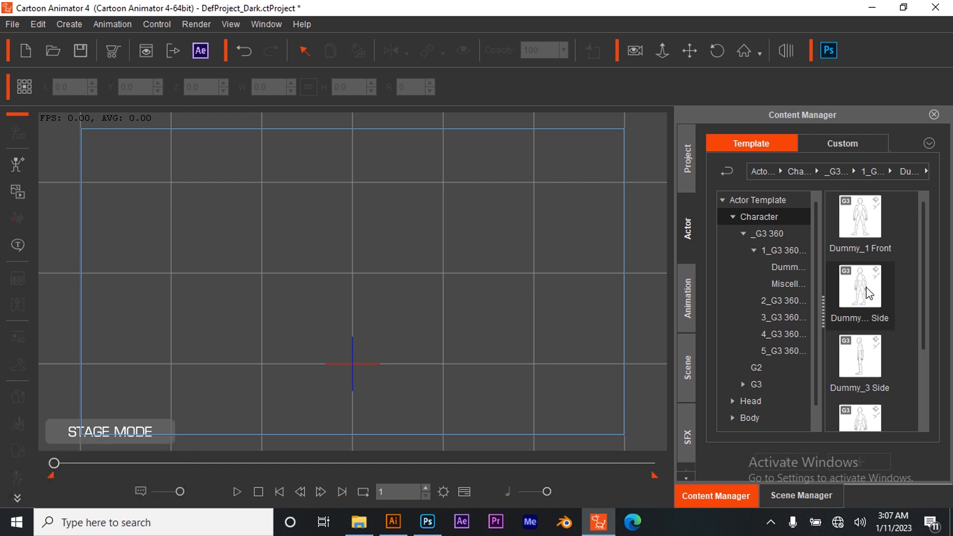
pyautogui.click(406, 516)
pyautogui.click(428, 521)
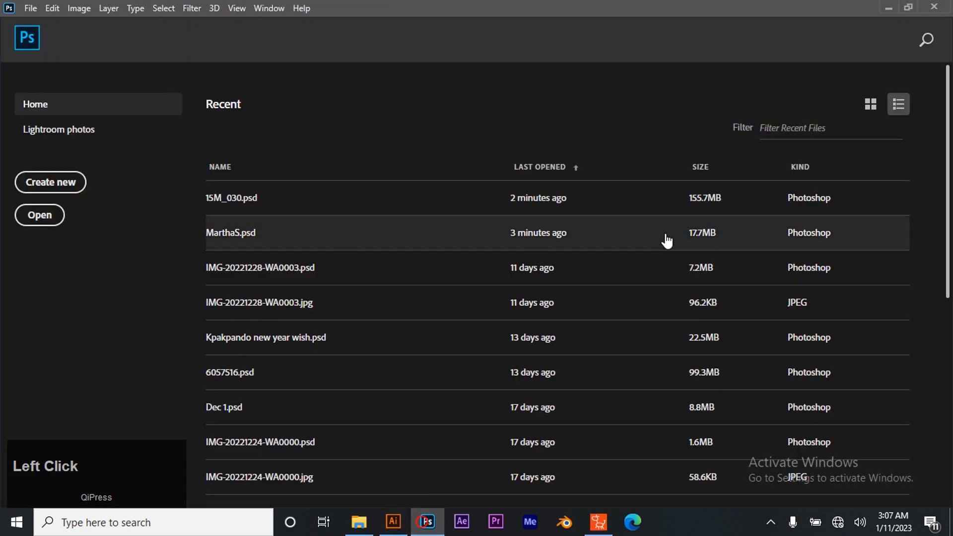
pyautogui.click(614, 527)
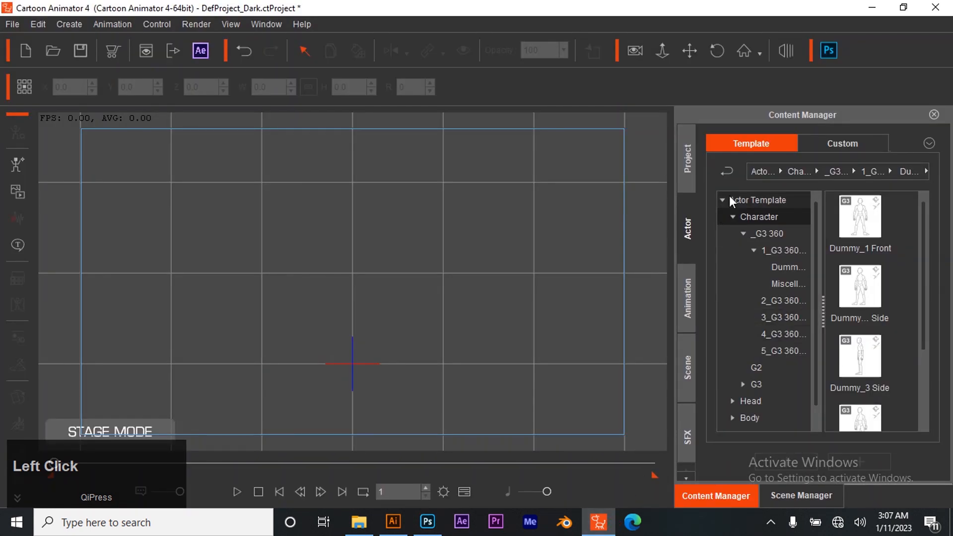
# - Go back to the _G3 360 human templates and add the Martha_S character to the stage
pyautogui.click(728, 171)
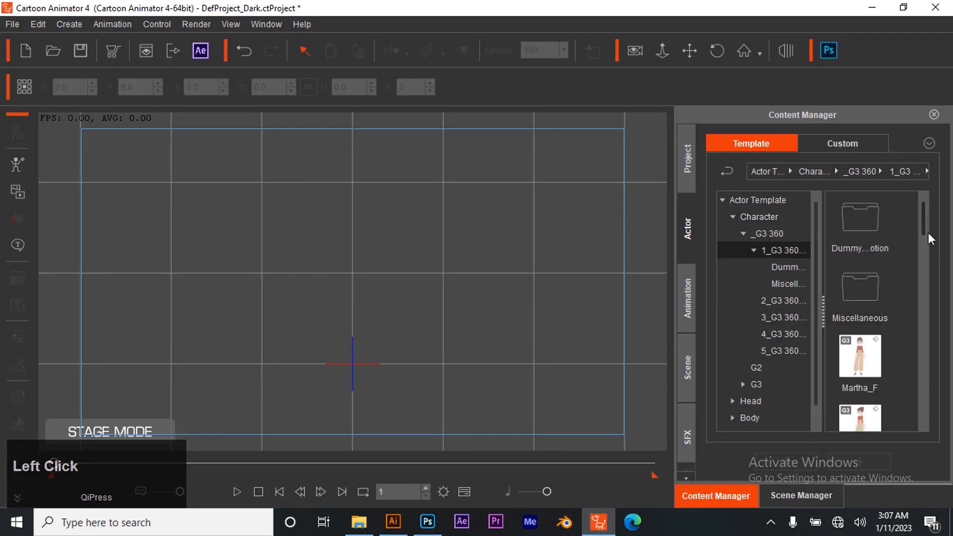
pyautogui.scroll(-1, 925, 232)
pyautogui.click(852, 362)
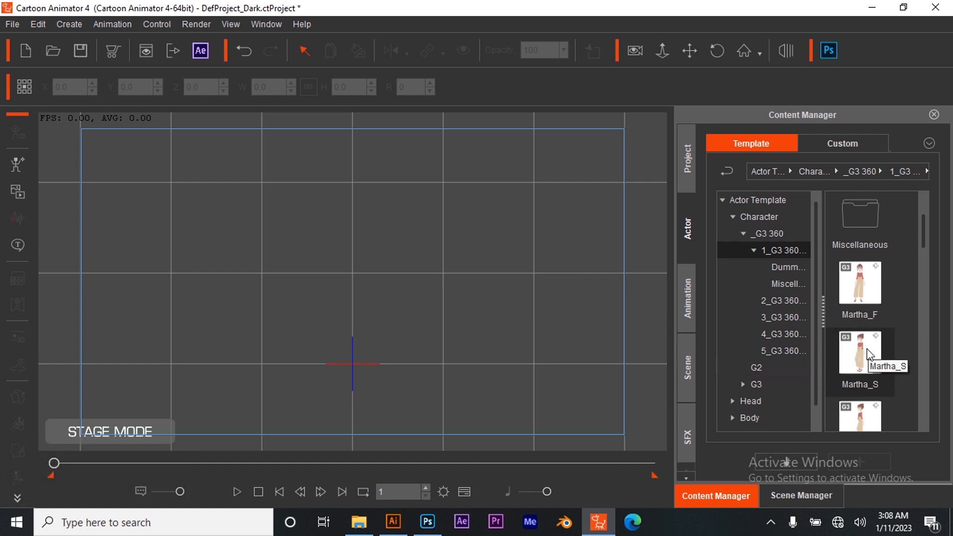
pyautogui.click(868, 354)
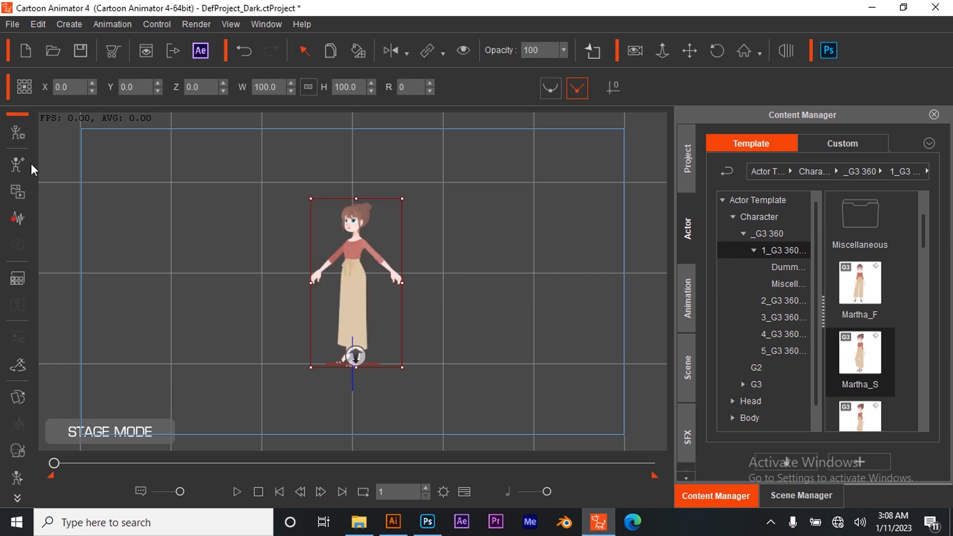
# - Open the Martha_S character in Composer Mode and launch it as a PSD with head and body in one file
pyautogui.click(17, 134)
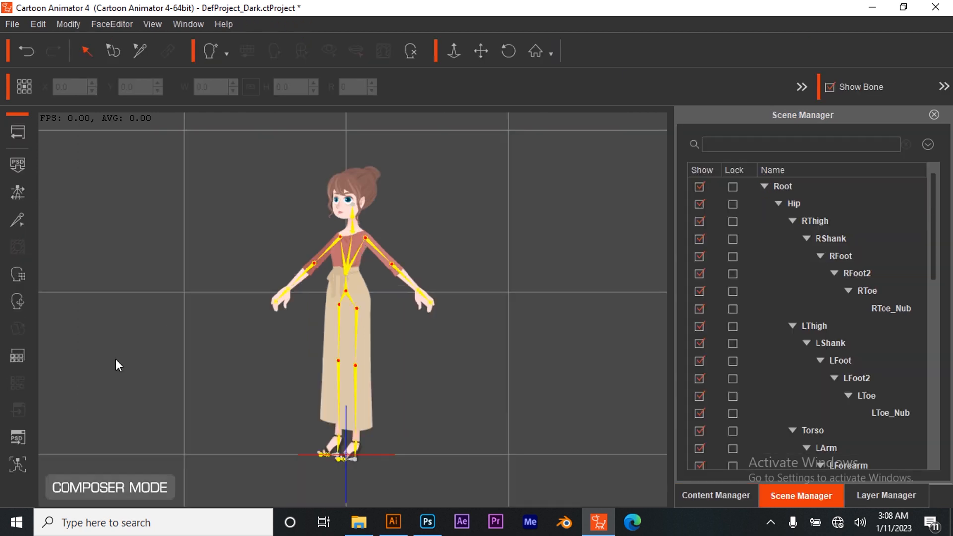
pyautogui.click(22, 437)
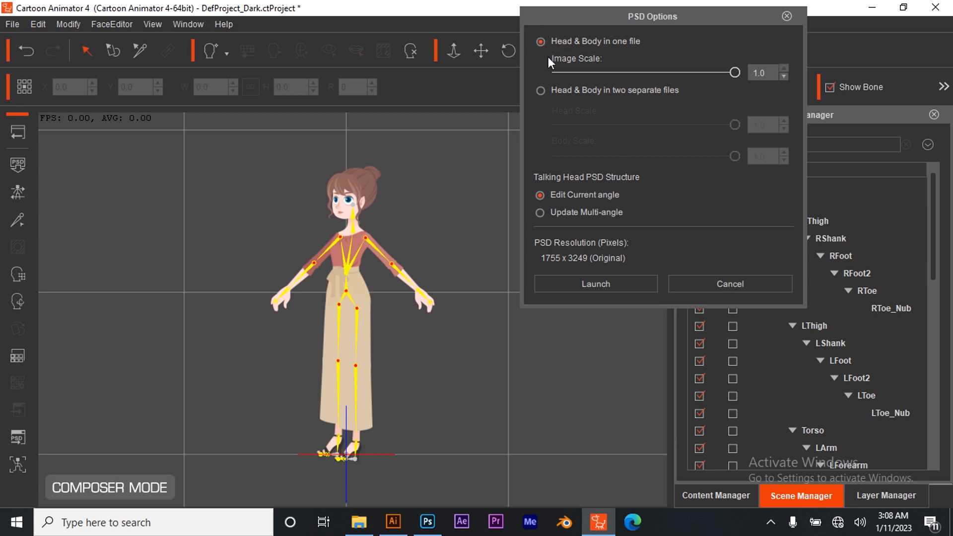
pyautogui.click(617, 282)
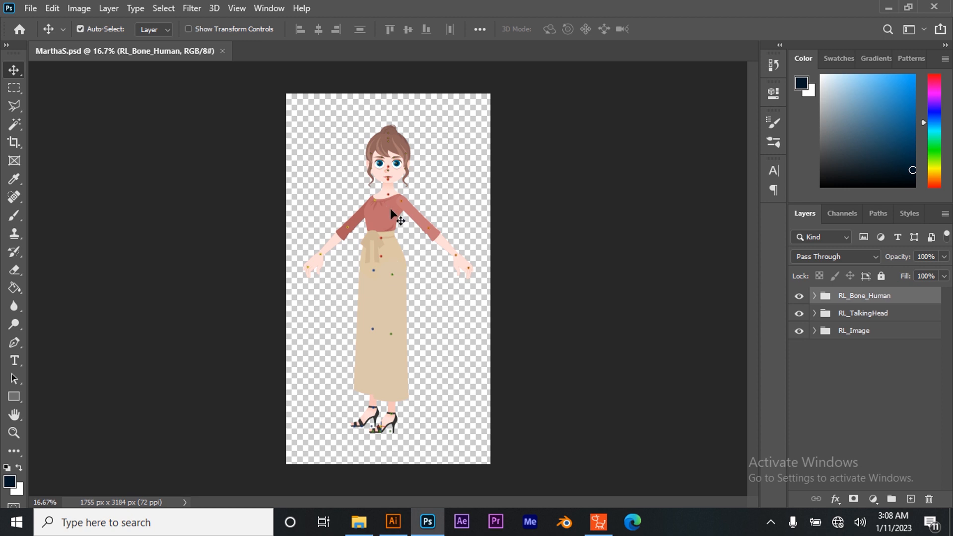
# - Compare with character.ai in Illustrator, return to MarthaS.psd in Photoshop and move the left upper arm and forearm away from the body
pyautogui.click(393, 521)
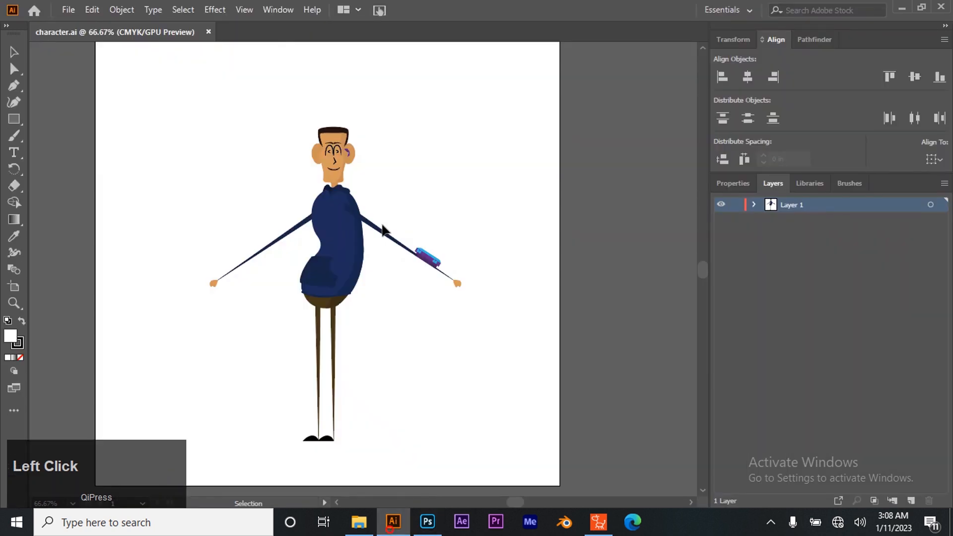
pyautogui.click(436, 521)
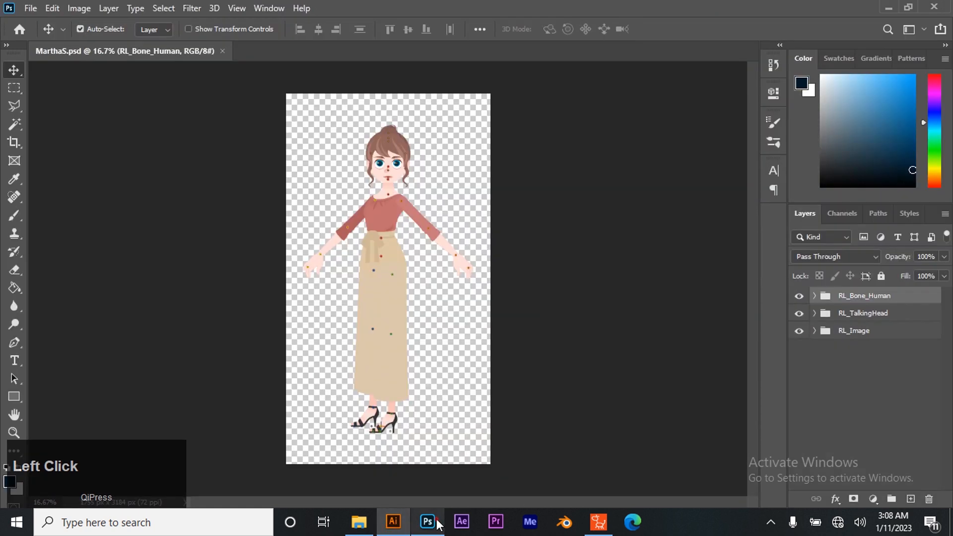
pyautogui.click(415, 211)
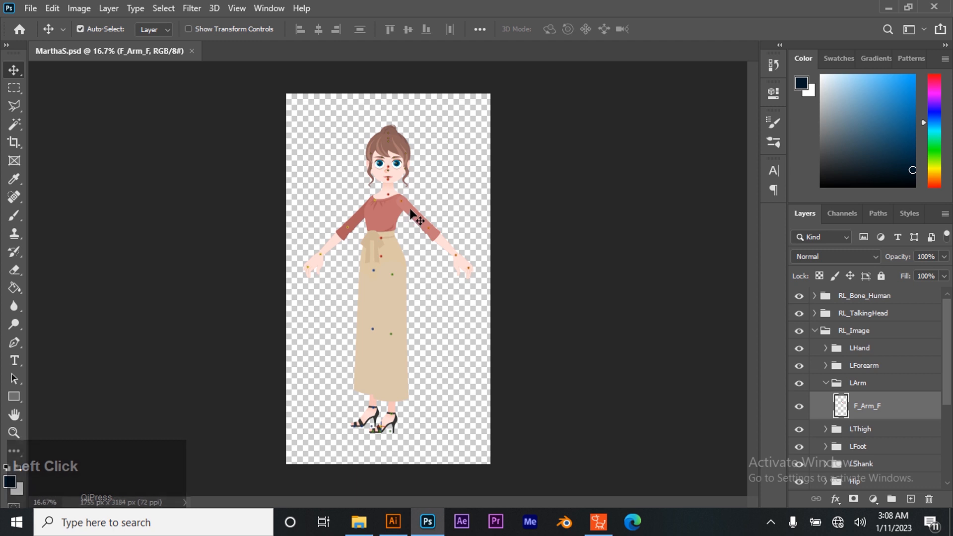
pyautogui.moveTo(424, 197); pyautogui.dragTo(453, 163)
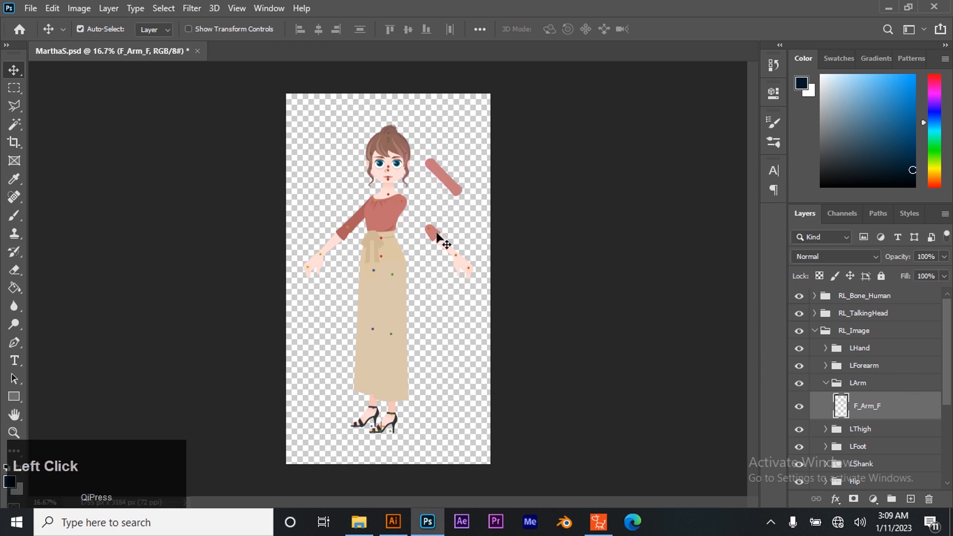
pyautogui.moveTo(439, 243); pyautogui.dragTo(417, 279)
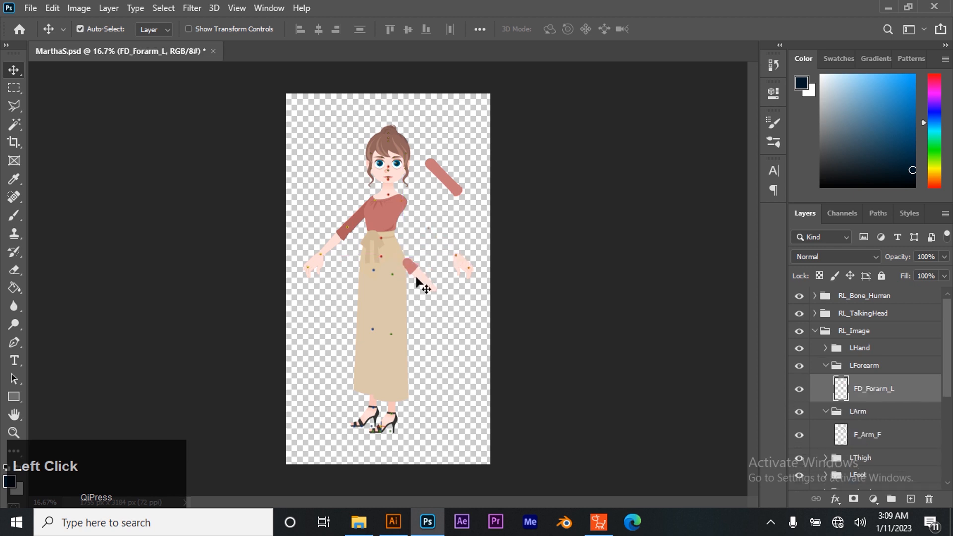
# - Move the left thigh, left shank and hip pieces of the figure apart from one another
pyautogui.click(400, 313)
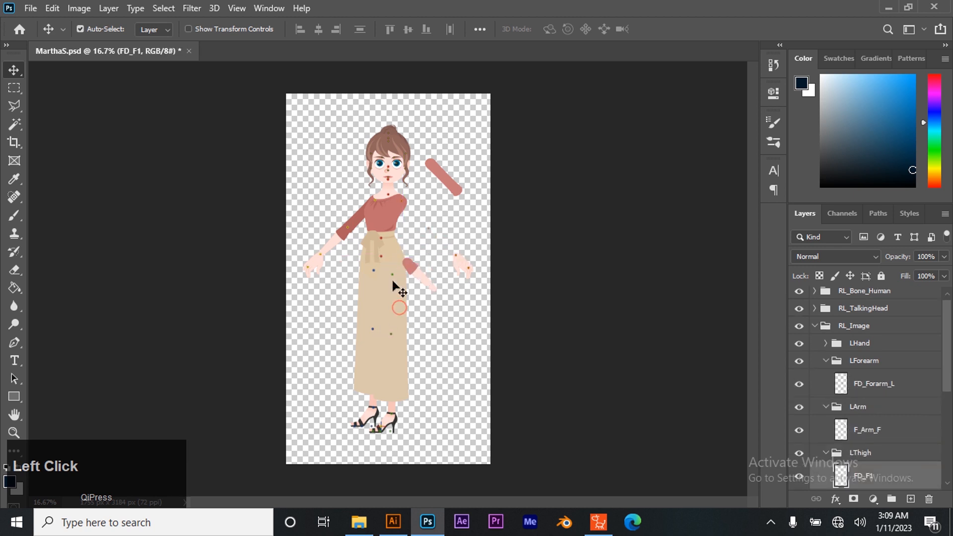
pyautogui.moveTo(393, 284); pyautogui.dragTo(421, 282)
pyautogui.click(390, 366)
pyautogui.moveTo(391, 368); pyautogui.dragTo(444, 417)
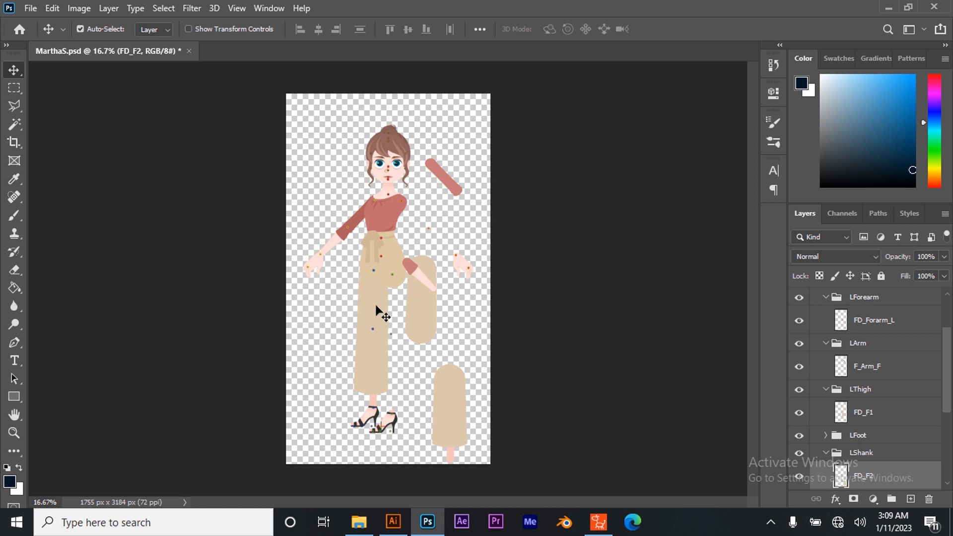
pyautogui.moveTo(396, 215); pyautogui.dragTo(420, 191)
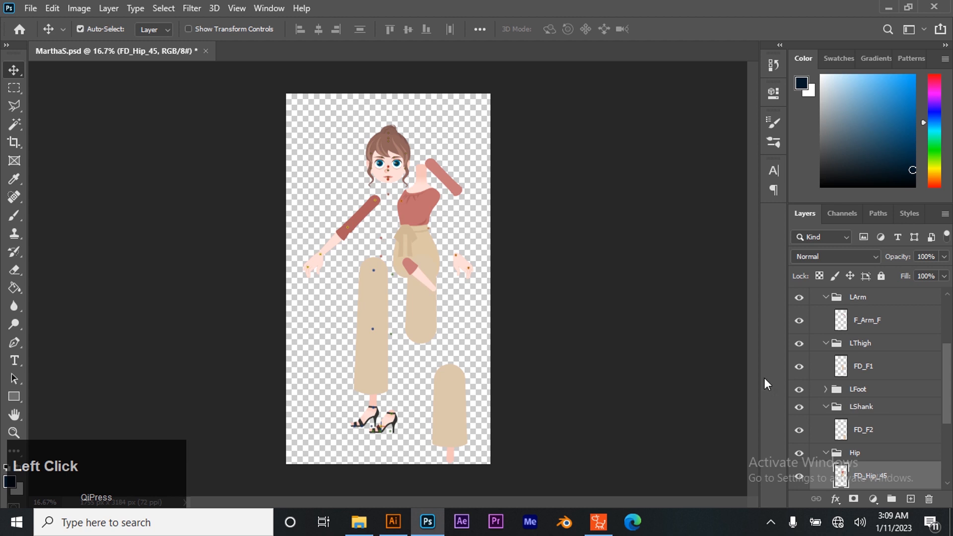
# - Undo all the moves of the arm, leg and hip pieces in MarthaS.psd
pyautogui.press('ctrl')
pyautogui.hotkey('ctrl', 'z')
pyautogui.hotkey('ctrl', 'z')
pyautogui.hotkey('ctrl', 'z')
pyautogui.hotkey('ctrl', 'z')
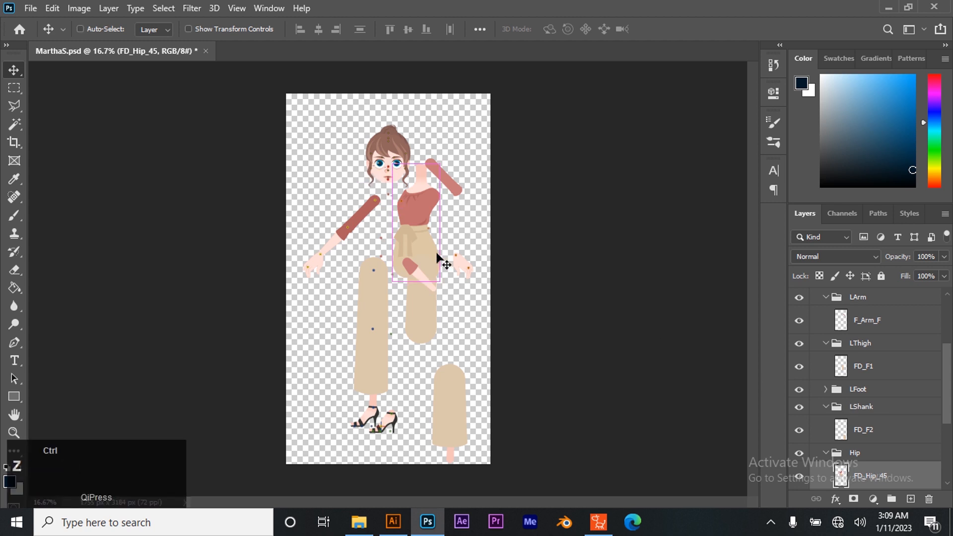
pyautogui.hotkey('ctrl', 'z')
pyautogui.hotkey('ctrl', 'z')
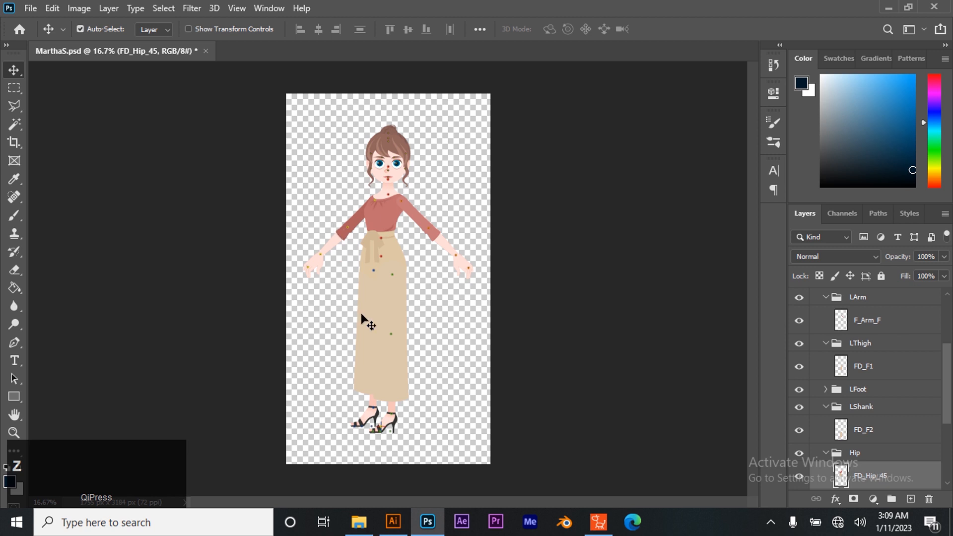
# - Switch to character.ai in Illustrator and select the character's hand beside the purple board
pyautogui.click(394, 521)
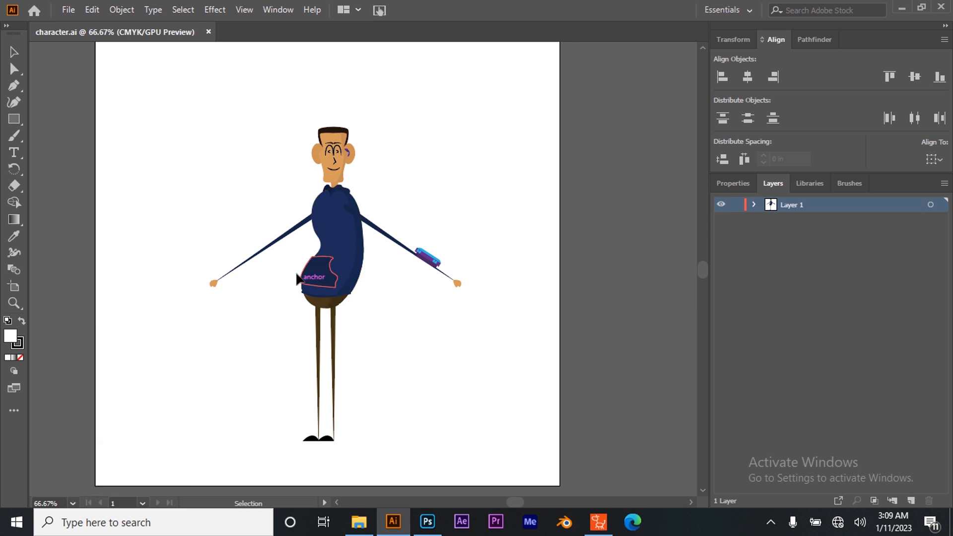
pyautogui.click(214, 285)
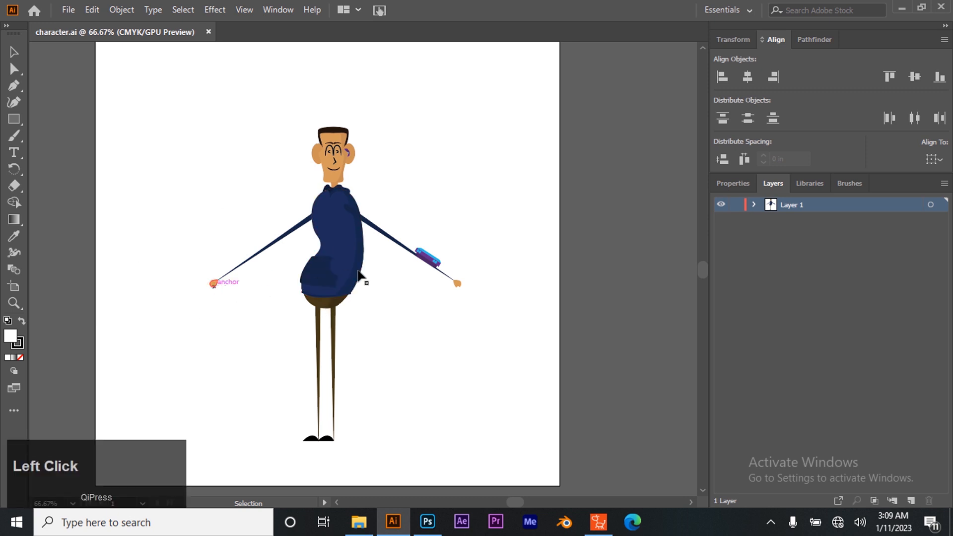
pyautogui.click(458, 283)
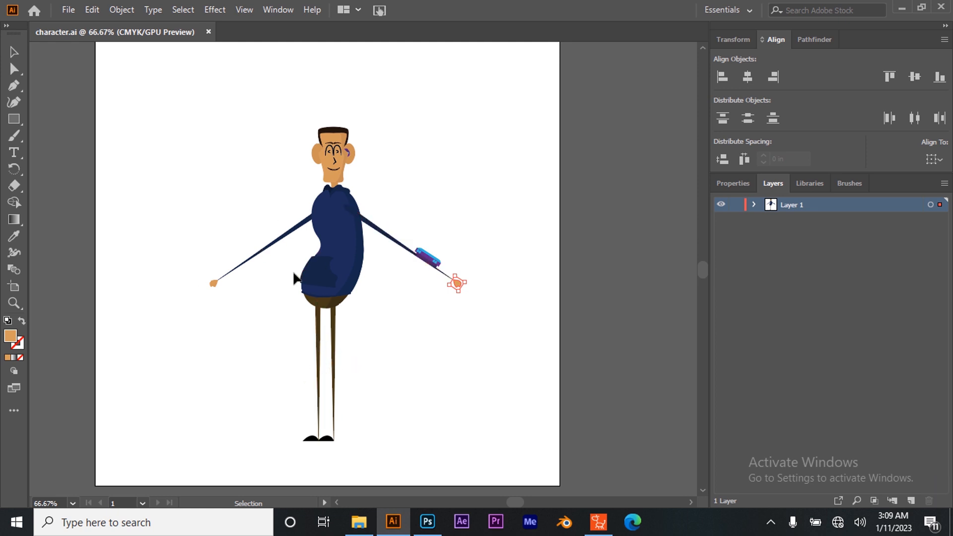
# - Expand Layer 1's contents and move the purple-and-blue board group down along the arm, close to the hand
pyautogui.click(14, 295)
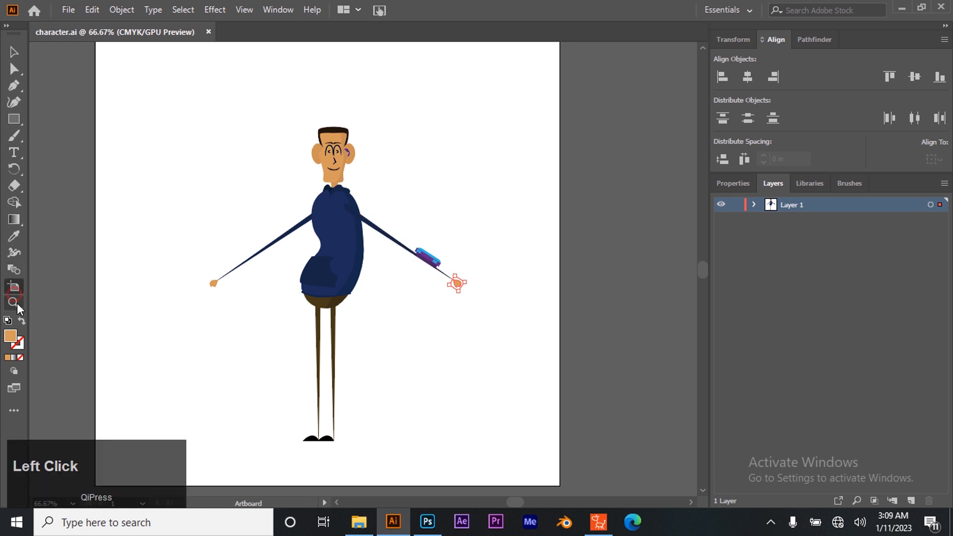
pyautogui.click(318, 258)
pyautogui.click(479, 296)
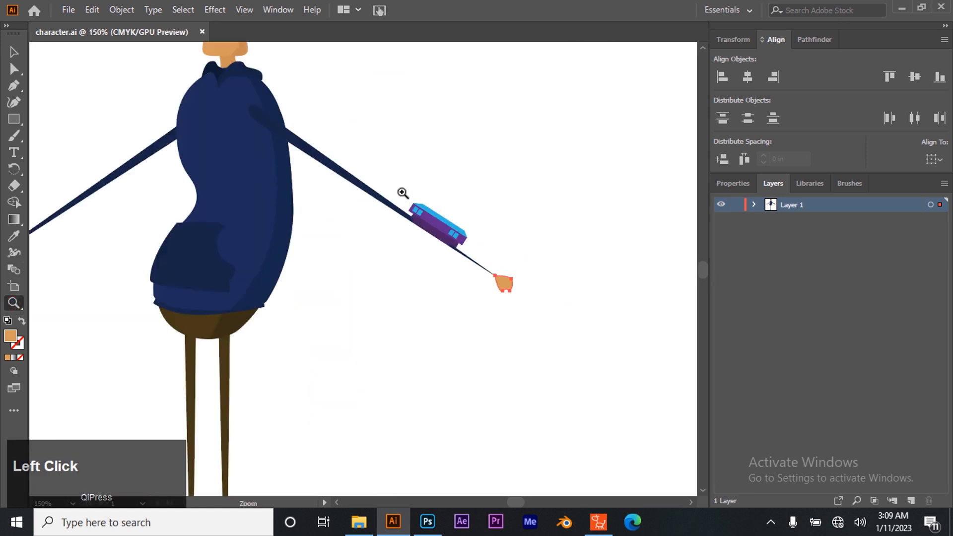
pyautogui.click(436, 245)
pyautogui.click(326, 258)
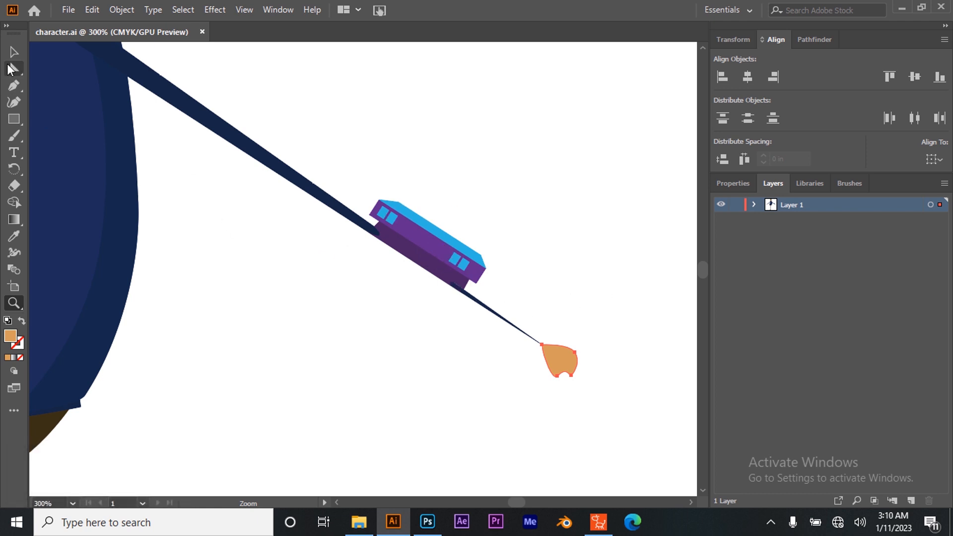
pyautogui.click(14, 51)
pyautogui.click(462, 238)
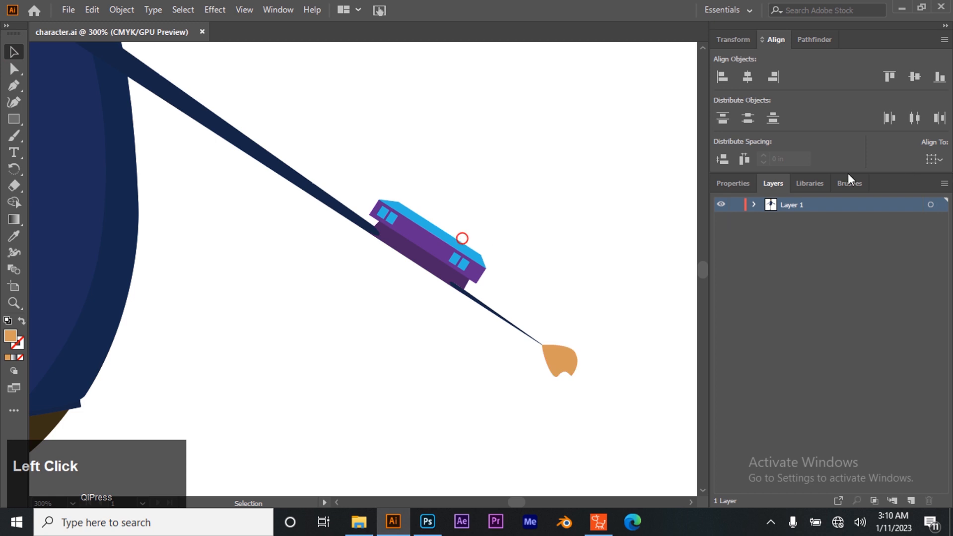
pyautogui.click(753, 204)
pyautogui.click(438, 239)
pyautogui.moveTo(463, 273); pyautogui.dragTo(505, 299)
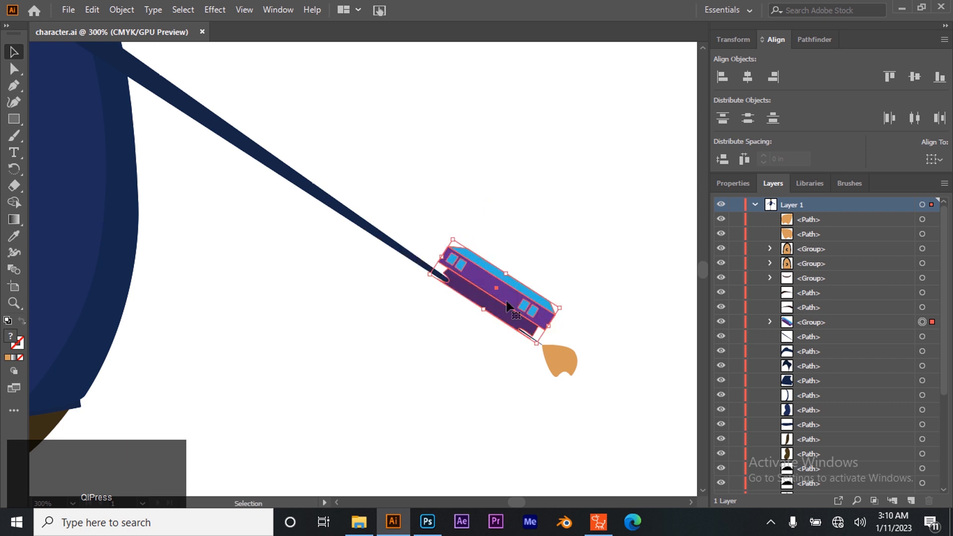
# - Bring the two lower corner anchors of the board's dark purple side together at the hand end
pyautogui.click(14, 303)
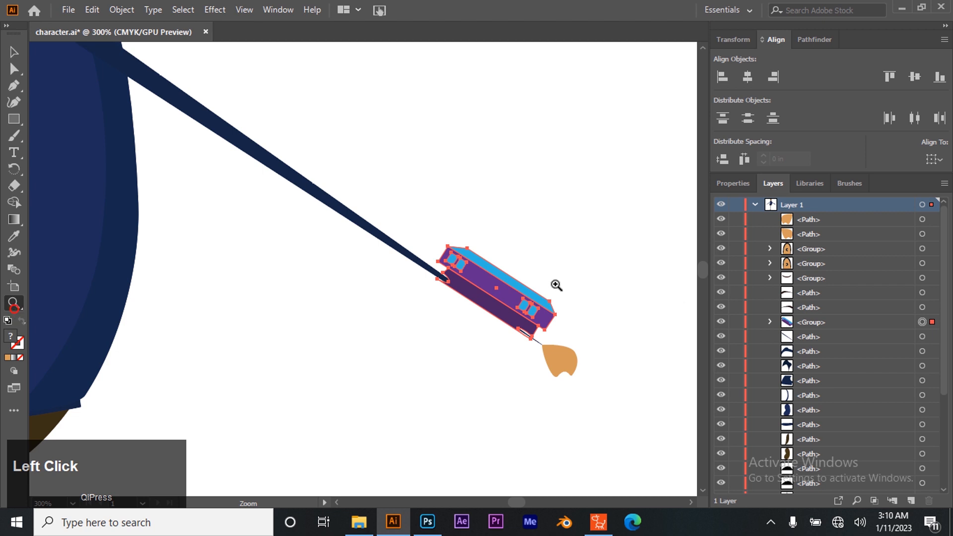
pyautogui.click(523, 310)
pyautogui.click(322, 301)
pyautogui.click(396, 303)
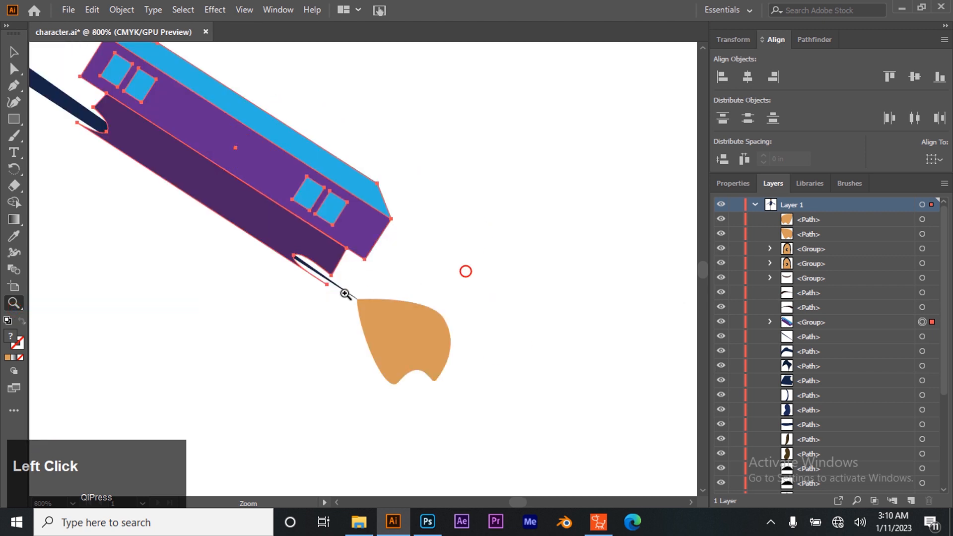
pyautogui.click(378, 313)
pyautogui.click(330, 232)
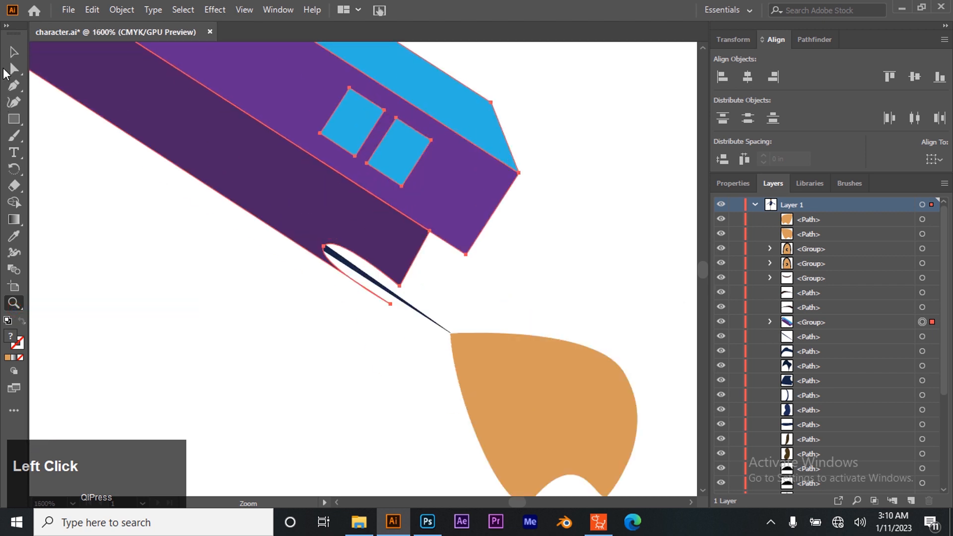
pyautogui.click(14, 68)
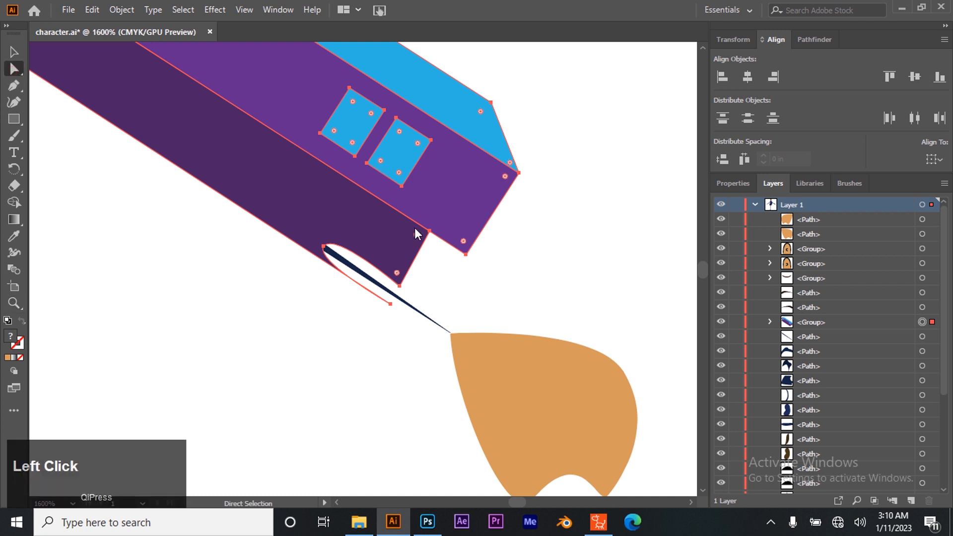
pyautogui.moveTo(402, 289); pyautogui.dragTo(410, 312)
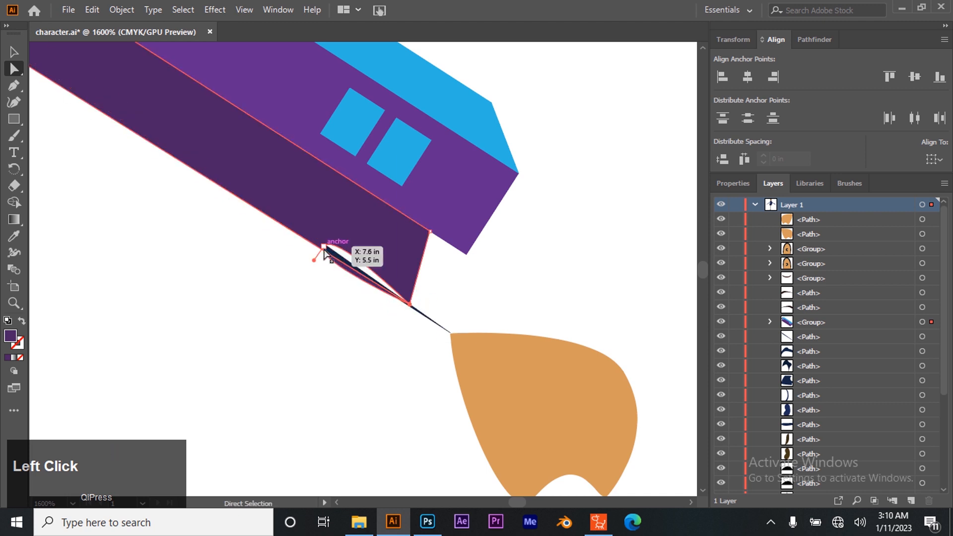
# - Remove the notch's inner anchor at the hand end of the dark purple side and nudge the lower corner anchor into line
pyautogui.click(731, 184)
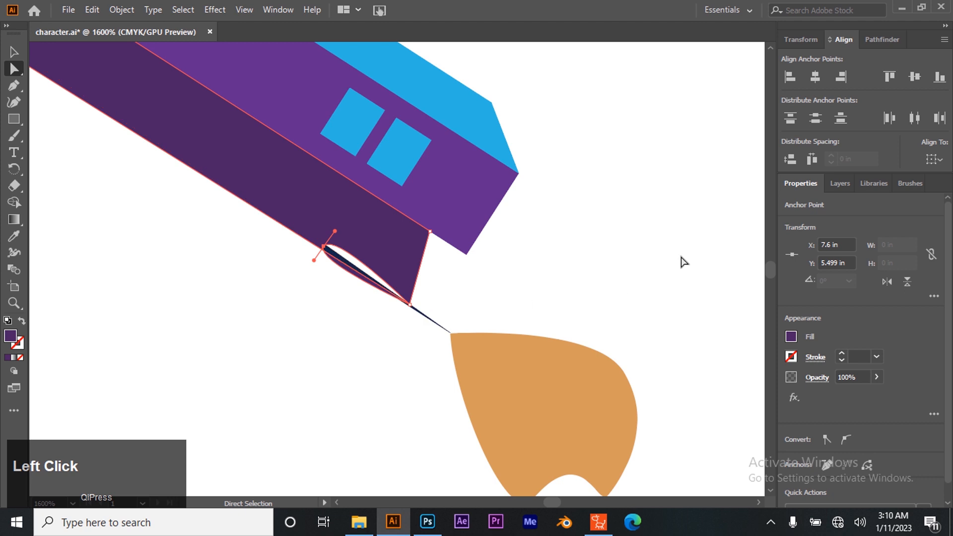
pyautogui.click(826, 466)
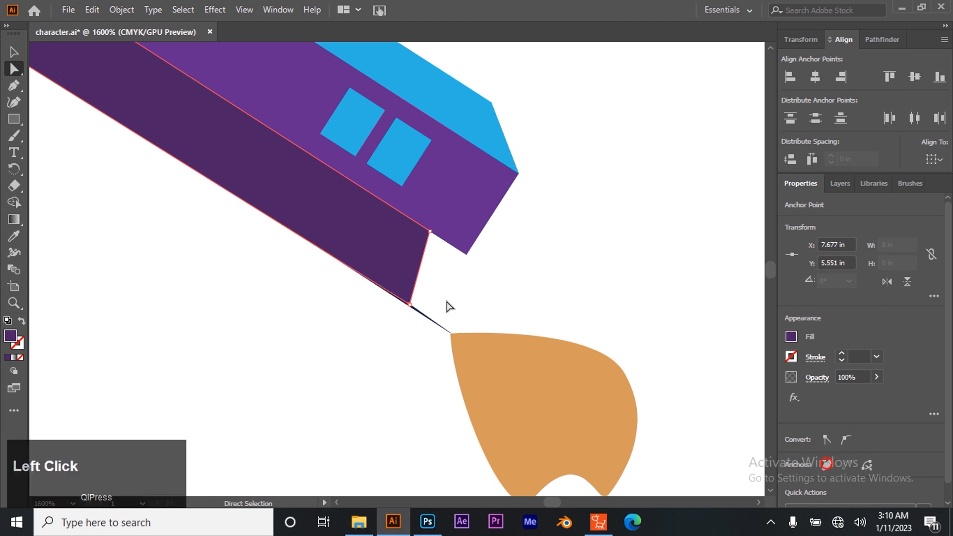
pyautogui.moveTo(406, 305); pyautogui.dragTo(407, 306)
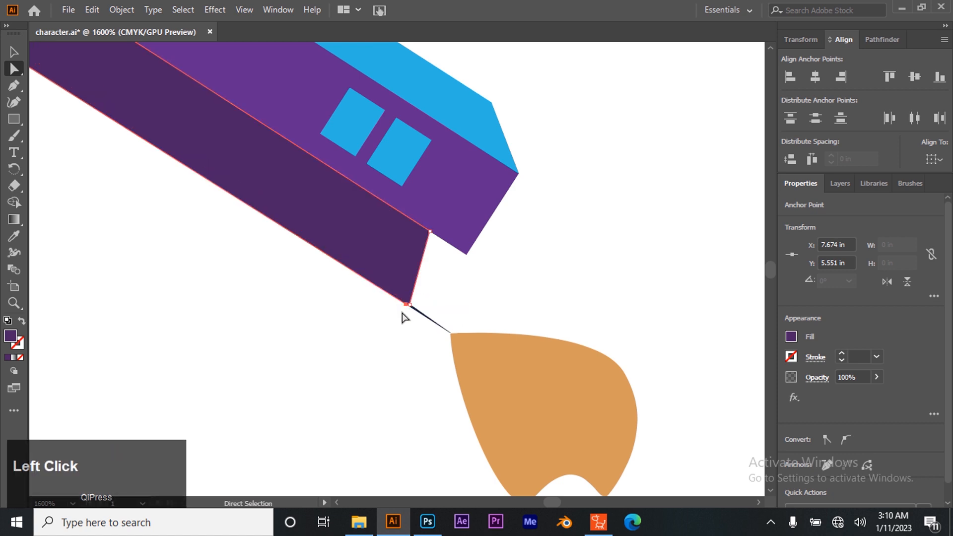
# - Move the notch's two outer anchors at the upper end of the dark purple side onto the arm's edges
pyautogui.press('space')
pyautogui.moveTo(255, 242); pyautogui.dragTo(470, 379)
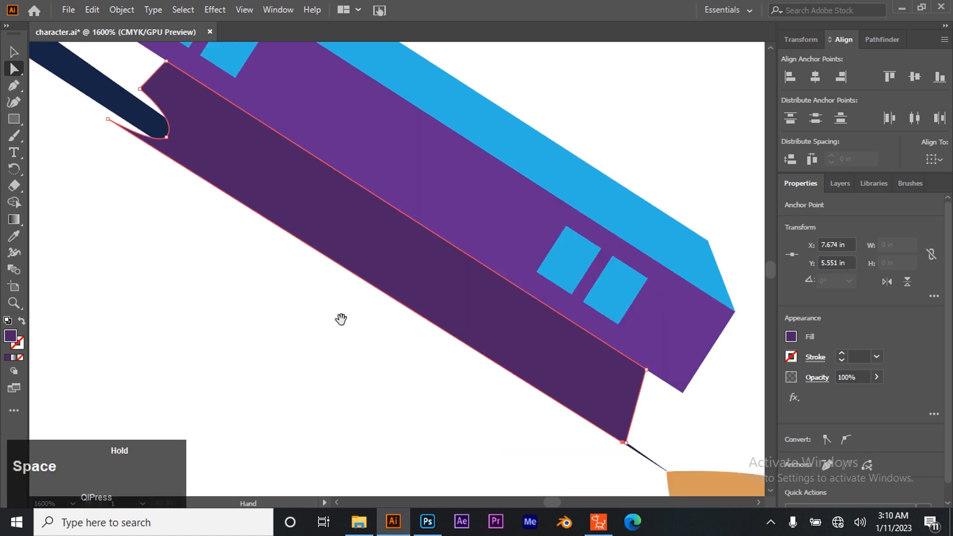
pyautogui.moveTo(316, 303); pyautogui.dragTo(545, 511)
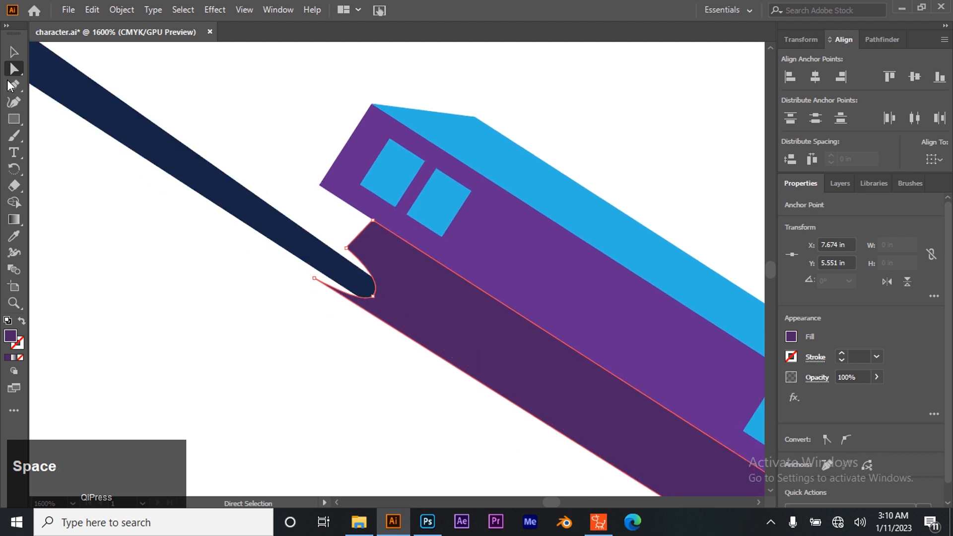
pyautogui.click(13, 85)
pyautogui.click(9, 62)
pyautogui.moveTo(344, 245); pyautogui.dragTo(323, 274)
# - Adjust the inner anchor and its curve handle at the board's upper notch to fit the arm, undoing the misplaced edit
pyautogui.click(372, 298)
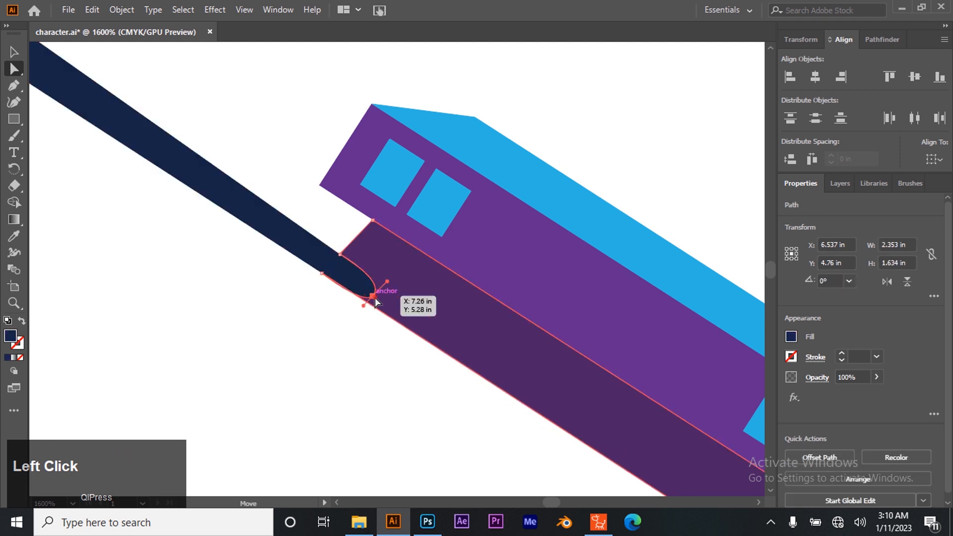
pyautogui.click(373, 299)
pyautogui.moveTo(372, 298); pyautogui.dragTo(385, 284)
pyautogui.hotkey('ctrl', 'z')
pyautogui.click(373, 296)
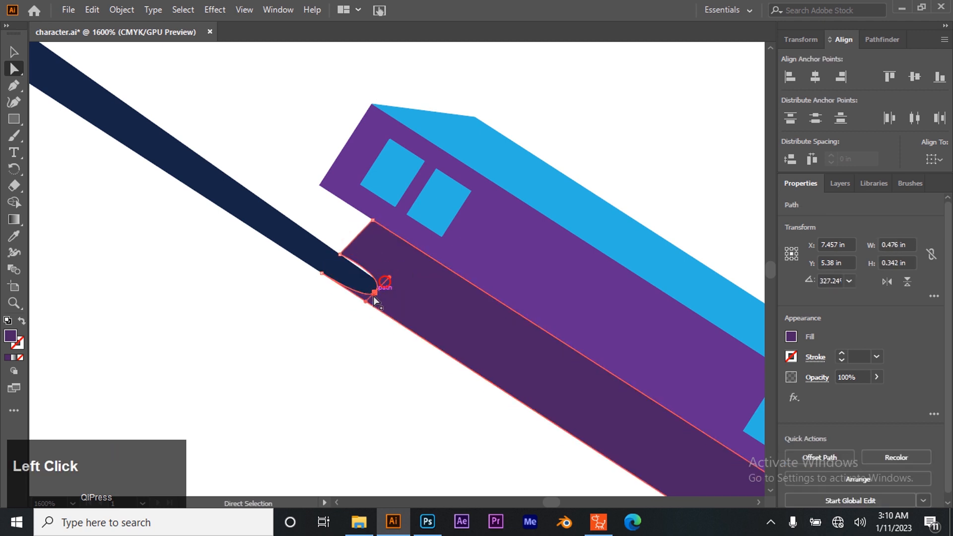
pyautogui.moveTo(389, 278); pyautogui.dragTo(383, 284)
pyautogui.click(286, 276)
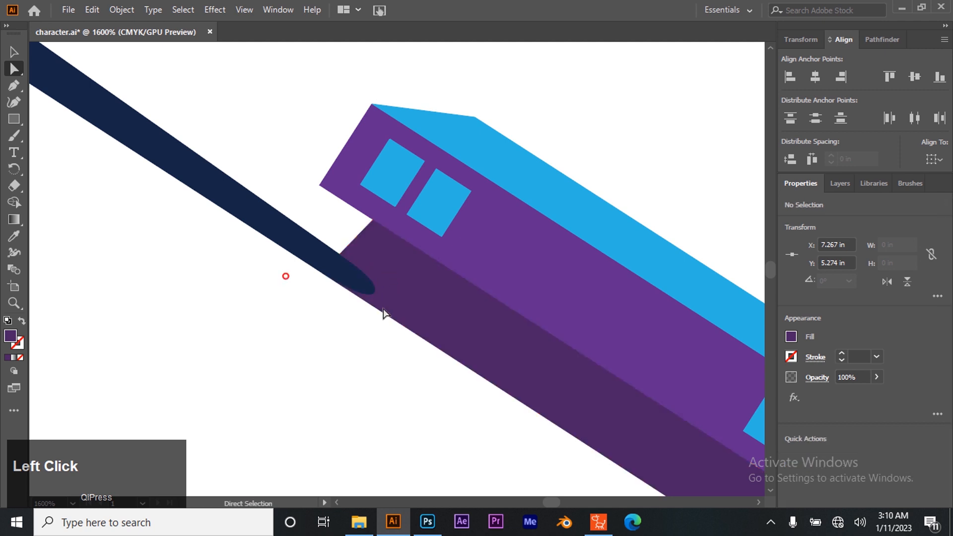
# - Examine the arm's single path from shoulder to hand and the reshaped board against the whole figure
pyautogui.press('z')
pyautogui.keyDown('alt'); pyautogui.click(342, 353); pyautogui.keyUp('alt')
pyautogui.keyDown('alt'); pyautogui.click(339, 346); pyautogui.keyUp('alt')
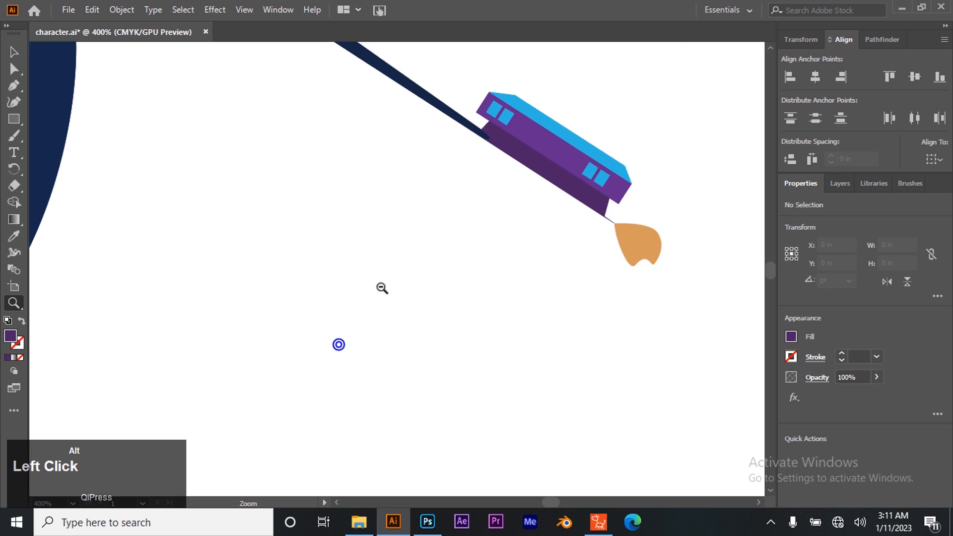
pyautogui.keyDown('alt'); pyautogui.click(381, 287); pyautogui.keyUp('alt')
pyautogui.press('space')
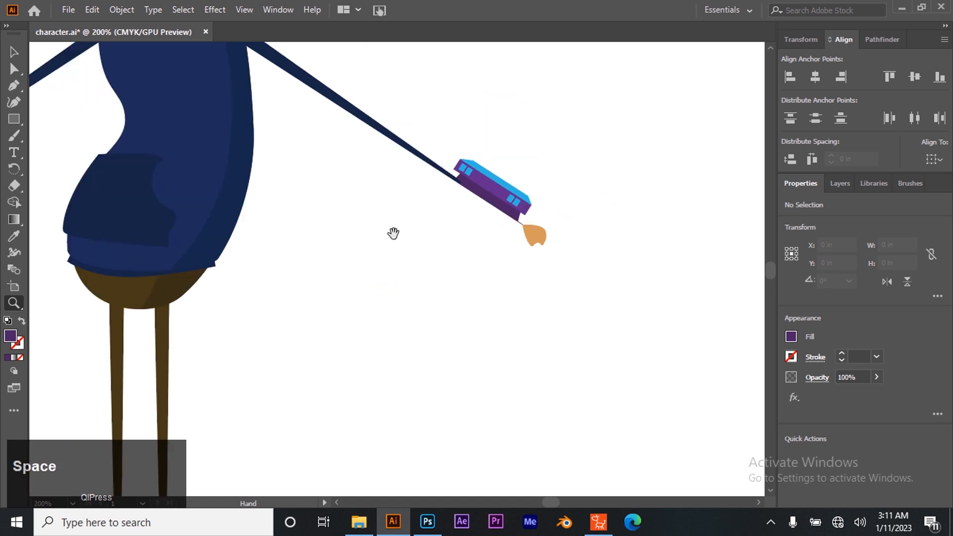
pyautogui.moveTo(412, 211); pyautogui.dragTo(481, 338)
pyautogui.click(13, 53)
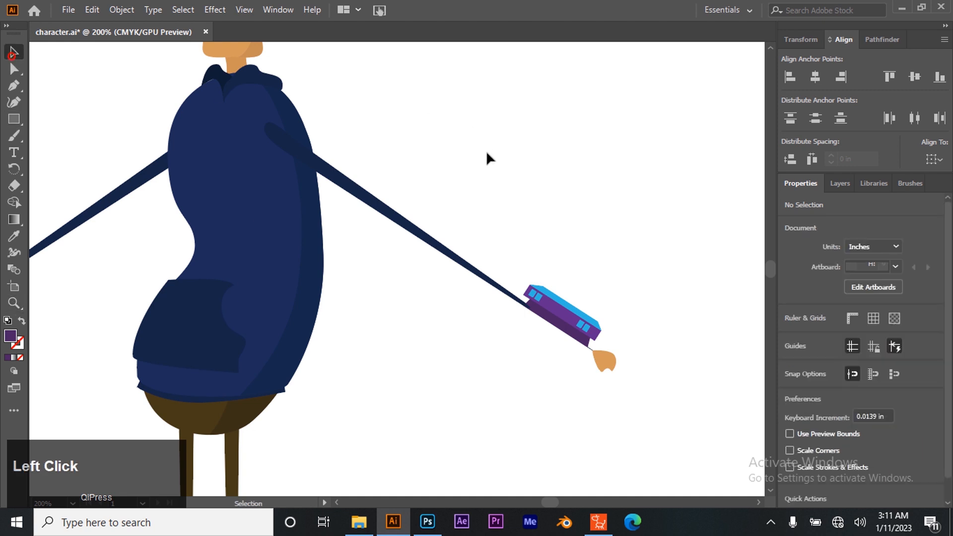
pyautogui.click(439, 241)
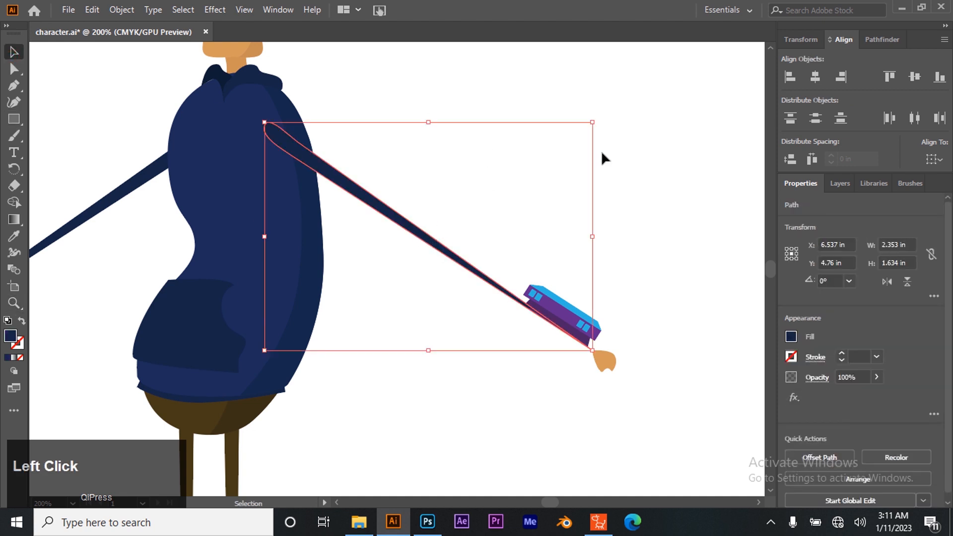
pyautogui.click(526, 144)
pyautogui.scroll(-1, 411, 215)
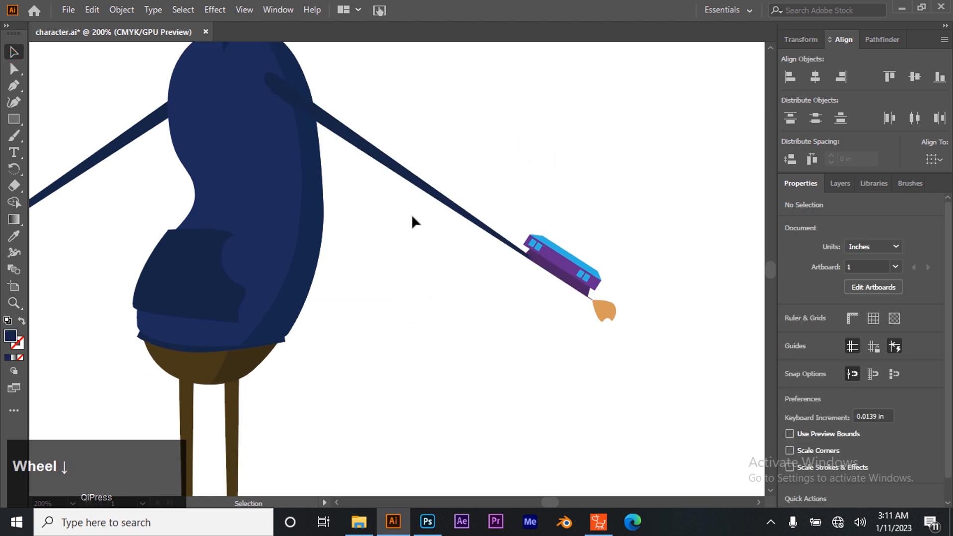
pyautogui.scroll(1, 411, 216)
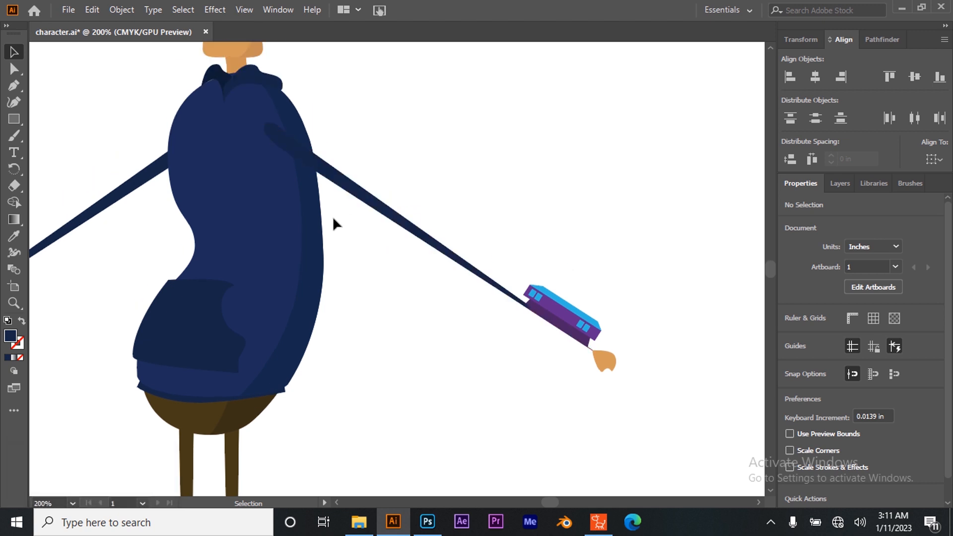
pyautogui.scroll(1, 331, 217)
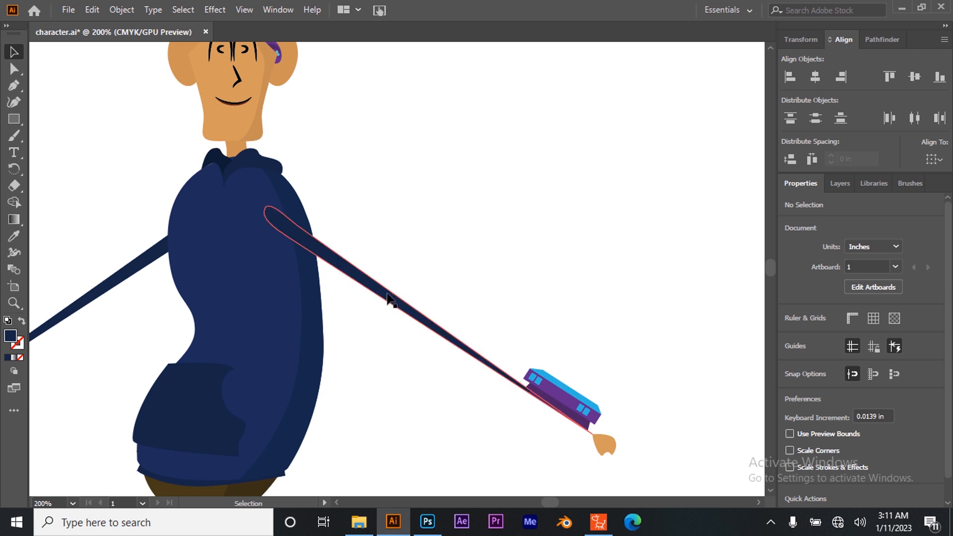
# - Draw a circle about 0.115 in wide beside the upper part of the arm and fill it light blue
pyautogui.moveTo(14, 119); pyautogui.dragTo(70, 139)
pyautogui.moveTo(366, 264); pyautogui.dragTo(382, 280)
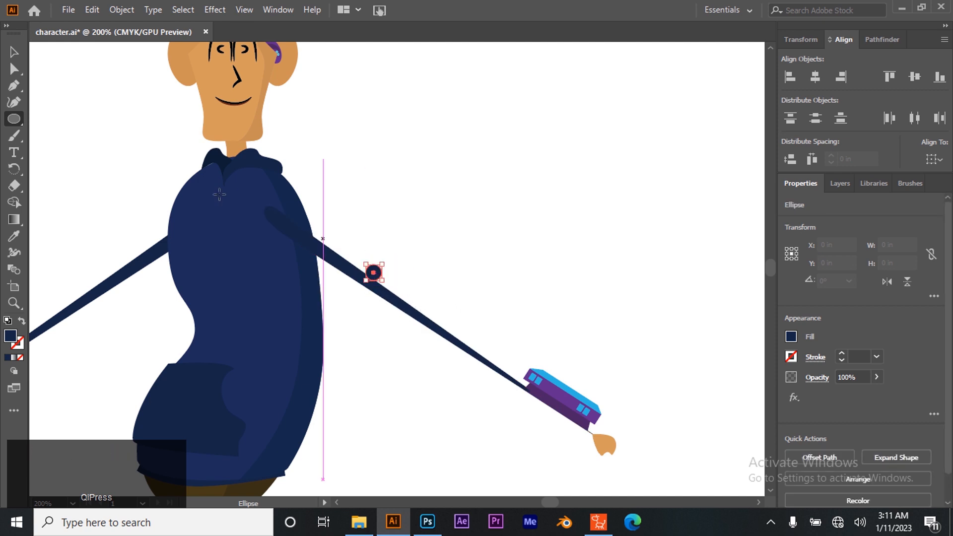
pyautogui.click(12, 342)
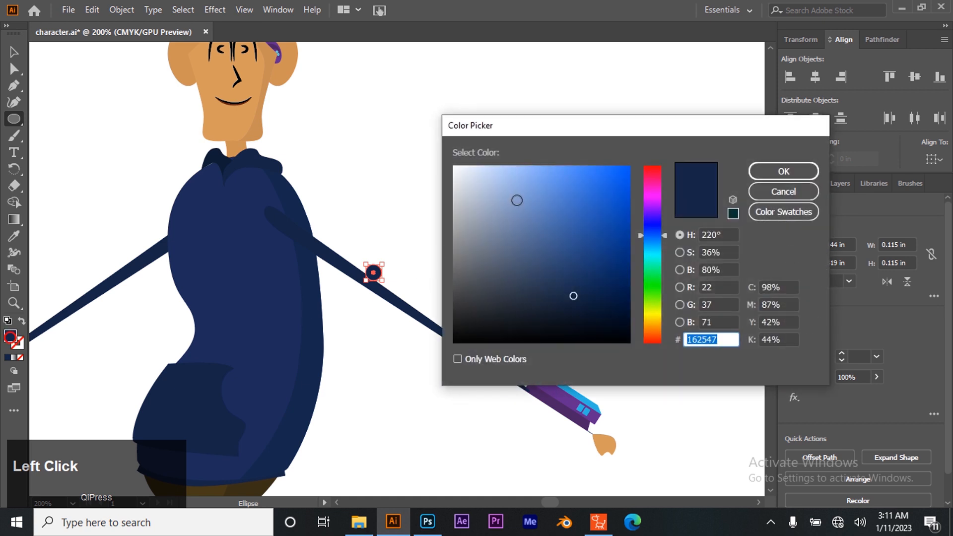
pyautogui.click(513, 166)
pyautogui.click(783, 171)
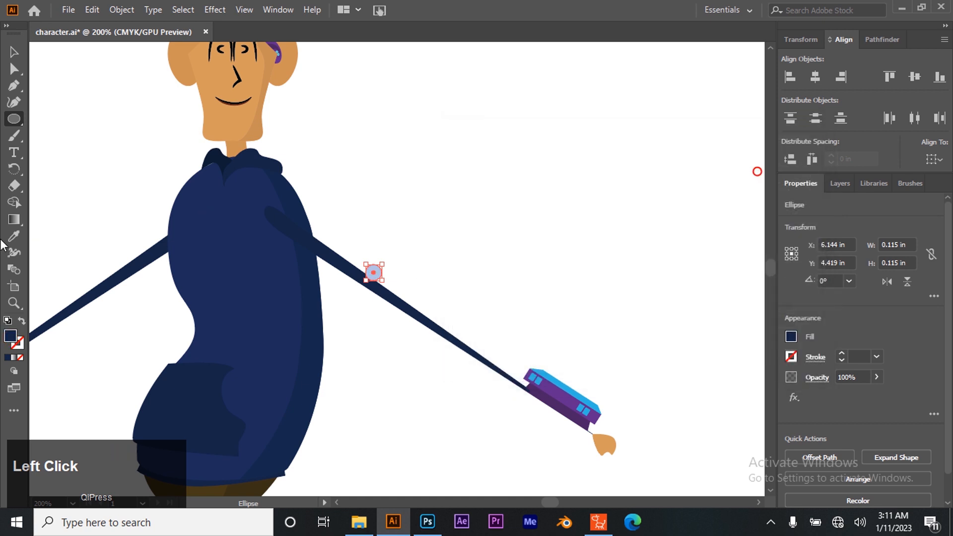
# - Move the light blue circle onto the arm, shrink it to about 0.078 in to fit the arm's width, and deselect it
pyautogui.click(14, 303)
pyautogui.click(364, 312)
pyautogui.click(438, 267)
pyautogui.click(432, 239)
pyautogui.click(401, 273)
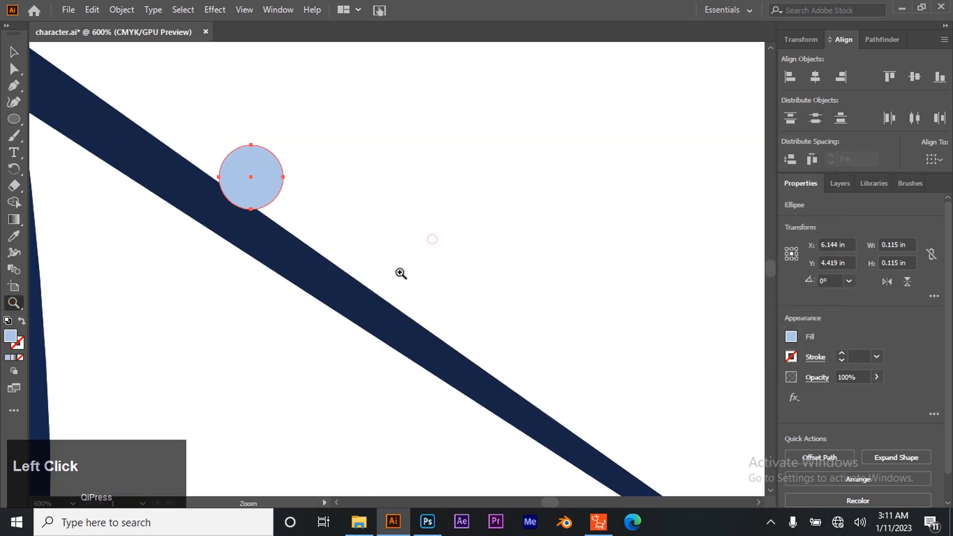
pyautogui.click(14, 52)
pyautogui.moveTo(246, 190); pyautogui.dragTo(238, 231)
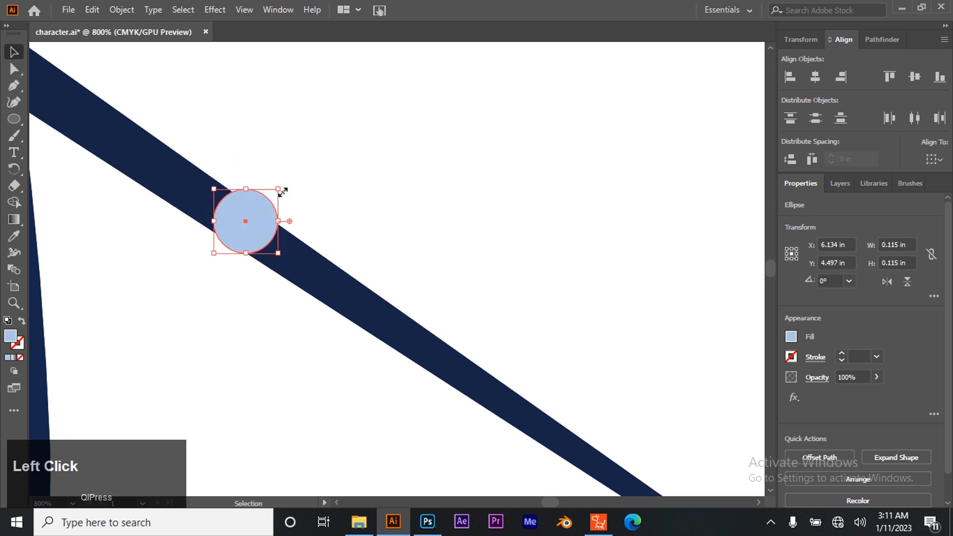
pyautogui.moveTo(282, 190)
pyautogui.mouseDown()
pyautogui.moveTo(237, 231)
pyautogui.moveTo(267, 198)
pyautogui.mouseUp()
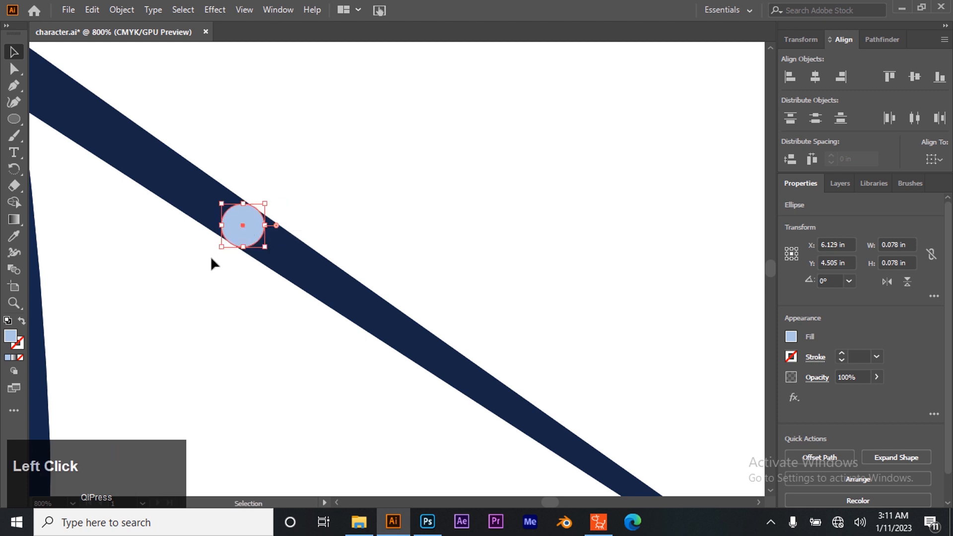
pyautogui.click(200, 283)
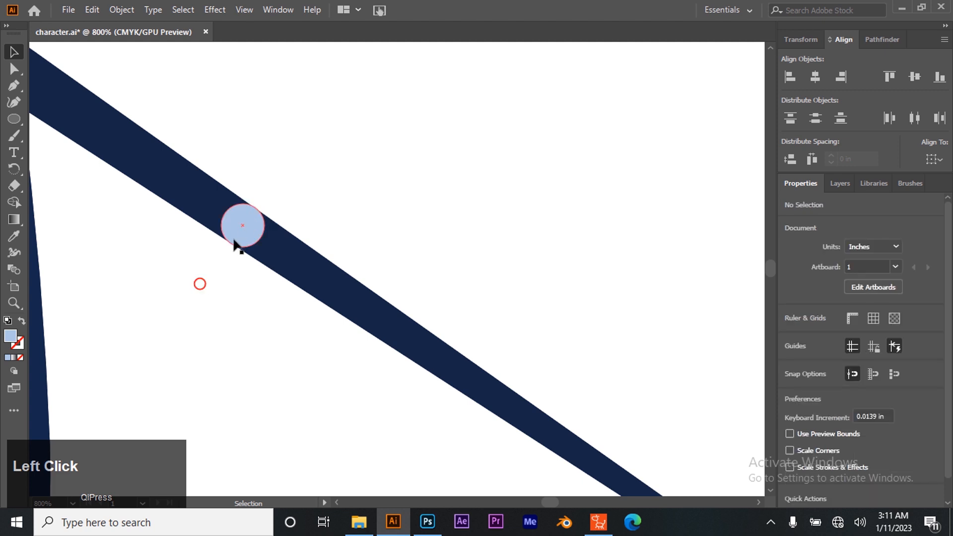
# - Move the light blue circle farther down the arm to its elbow position and deselect it
pyautogui.press('z')
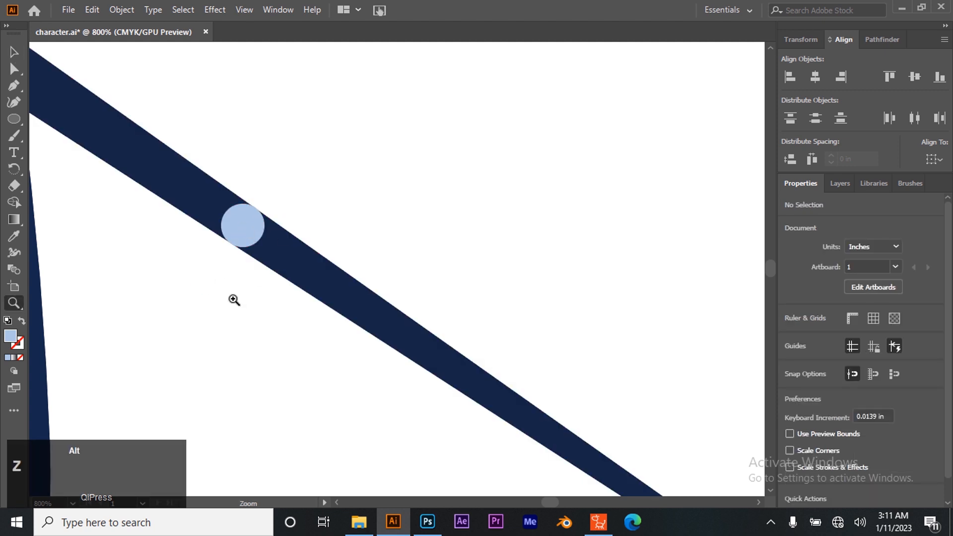
pyautogui.keyDown('alt'); pyautogui.click(234, 299); pyautogui.keyUp('alt')
pyautogui.keyDown('alt'); pyautogui.click(234, 298); pyautogui.keyUp('alt')
pyautogui.keyDown('alt'); pyautogui.click(316, 242); pyautogui.keyUp('alt')
pyautogui.moveTo(445, 331); pyautogui.dragTo(278, 277)
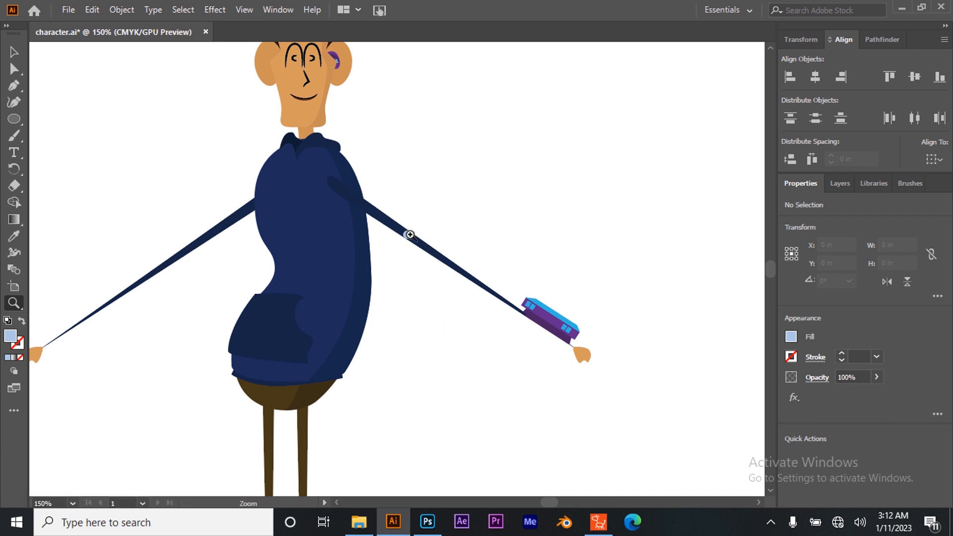
pyautogui.click(14, 51)
pyautogui.moveTo(415, 240); pyautogui.dragTo(426, 254)
pyautogui.click(372, 275)
pyautogui.click(451, 277)
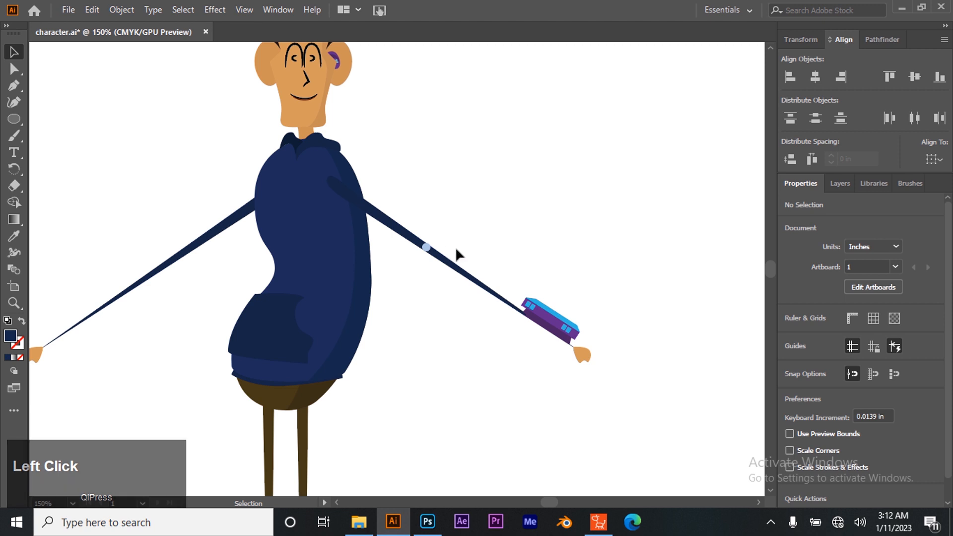
# - Shrink the light blue elbow circle to about 0.072 in wide to match the arm's thickness, and deselect it
pyautogui.click(14, 302)
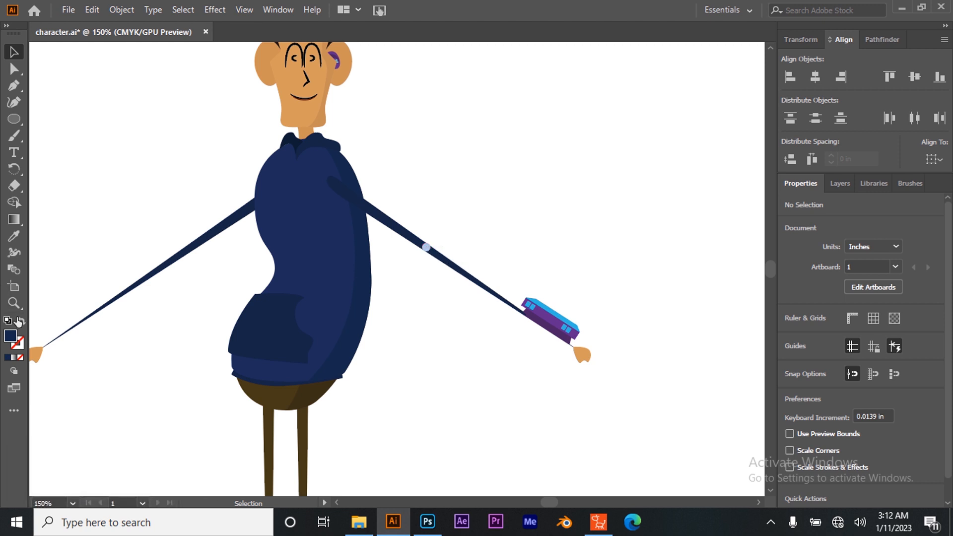
pyautogui.click(457, 265)
pyautogui.click(324, 278)
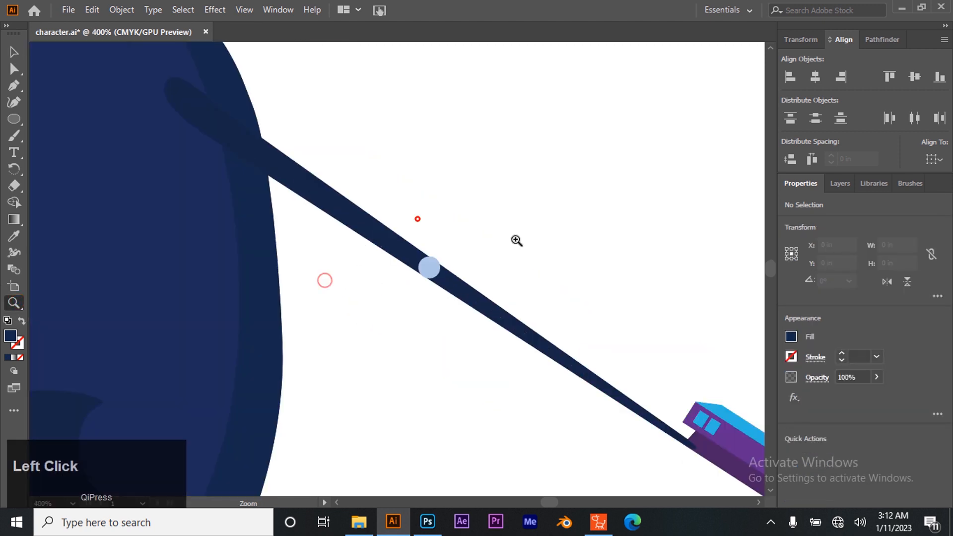
pyautogui.click(417, 217)
pyautogui.click(449, 293)
pyautogui.click(392, 247)
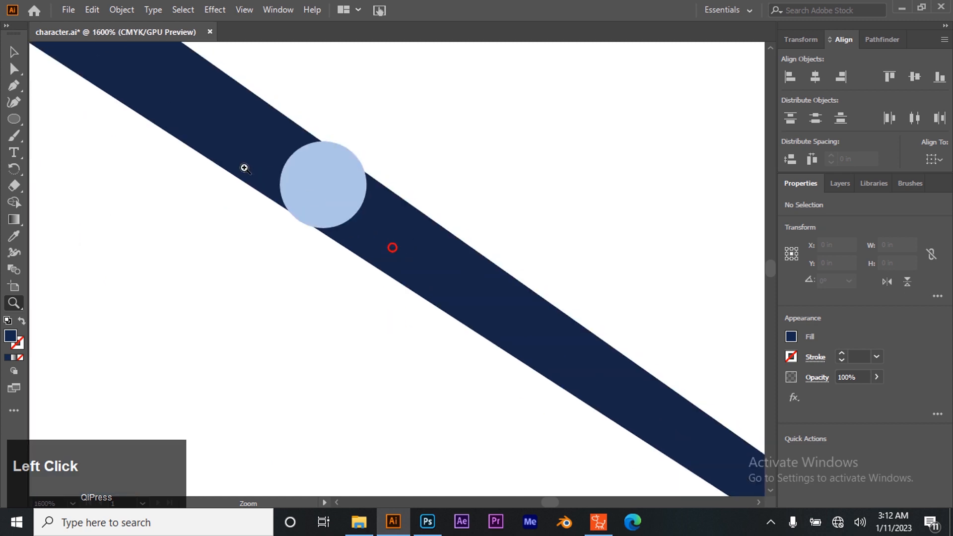
pyautogui.click(14, 52)
pyautogui.click(343, 162)
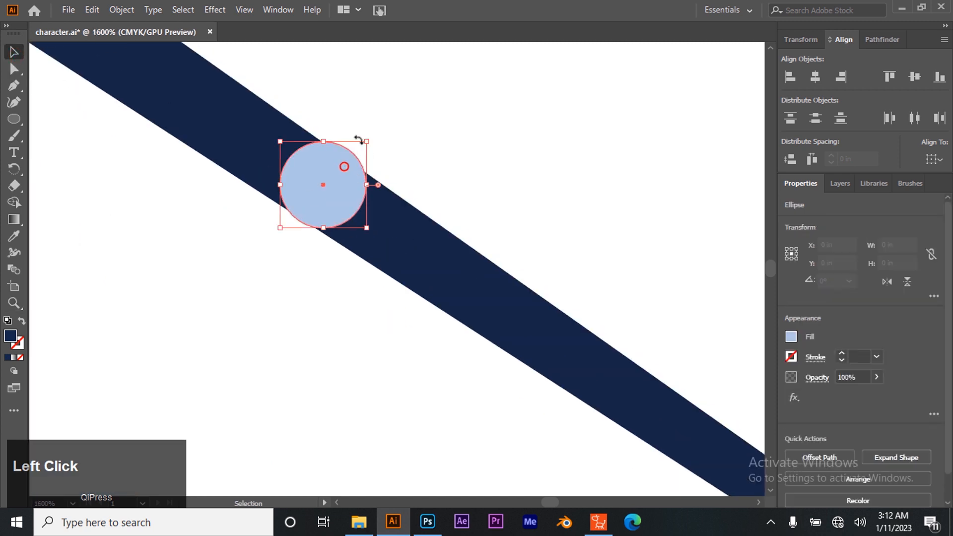
pyautogui.moveTo(367, 143); pyautogui.dragTo(361, 147)
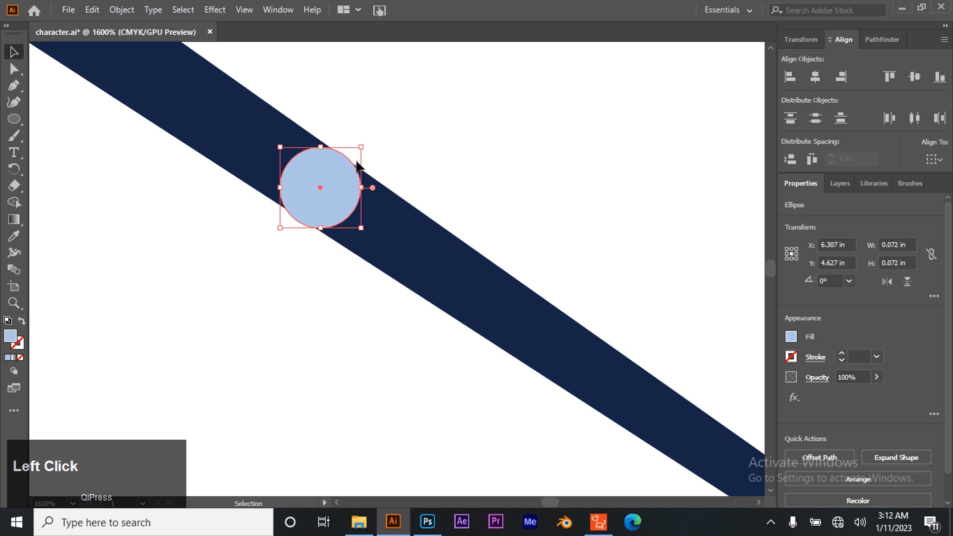
pyautogui.moveTo(279, 233); pyautogui.dragTo(279, 231)
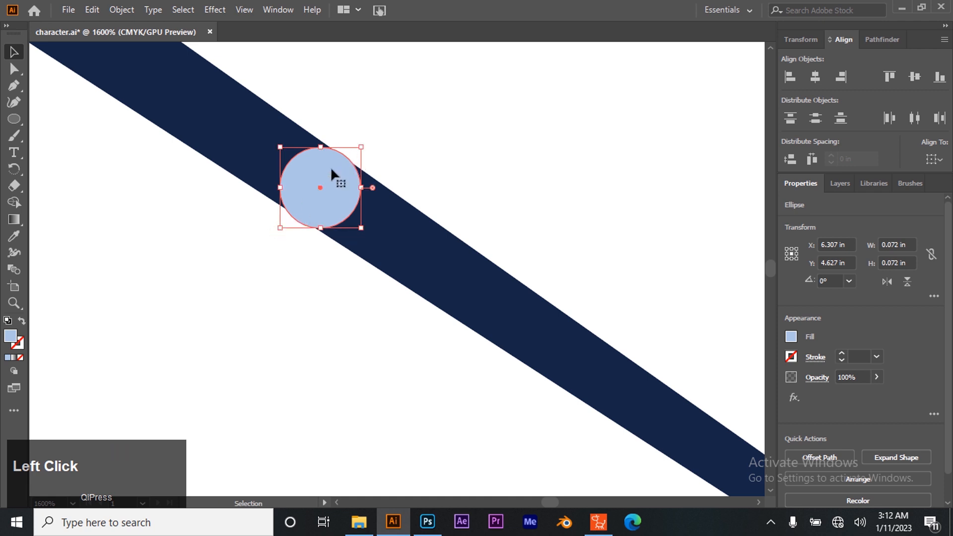
pyautogui.click(493, 184)
# - Draw a closed light blue four-sided shape with the Pen tool around the upper arm, starting and ending at the elbow circle's center
pyautogui.press('z')
pyautogui.keyDown('alt'); pyautogui.click(356, 262); pyautogui.keyUp('alt')
pyautogui.keyDown('alt'); pyautogui.click(357, 263); pyautogui.keyUp('alt')
pyautogui.keyDown('alt'); pyautogui.click(356, 263); pyautogui.keyUp('alt')
pyautogui.keyDown('alt'); pyautogui.click(357, 262); pyautogui.keyUp('alt')
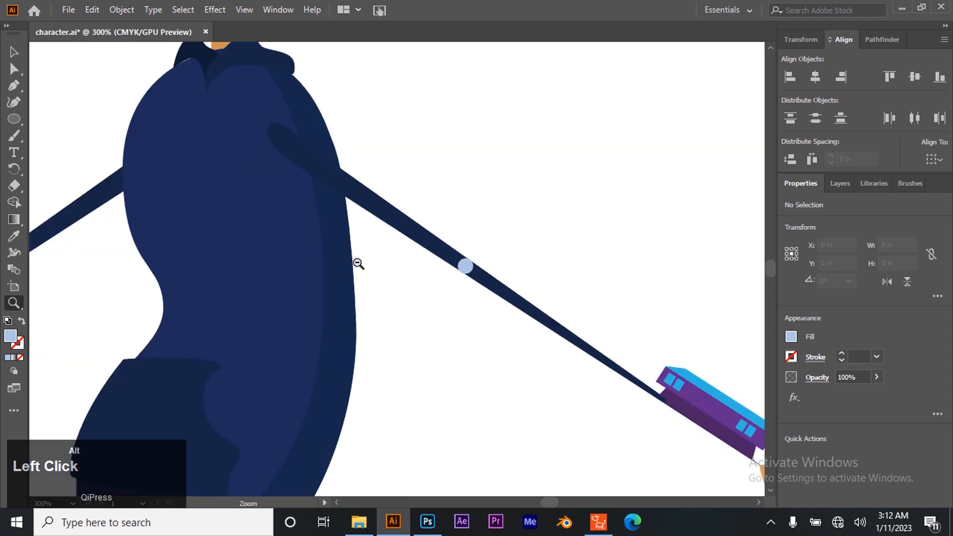
pyautogui.keyDown('alt'); pyautogui.click(357, 262); pyautogui.keyUp('alt')
pyautogui.moveTo(454, 313); pyautogui.dragTo(367, 310)
pyautogui.click(13, 52)
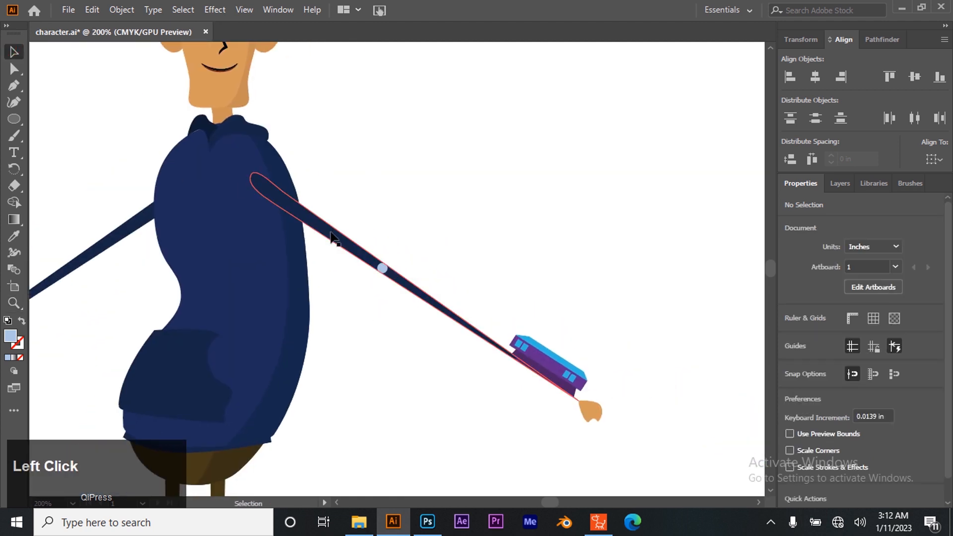
pyautogui.click(12, 86)
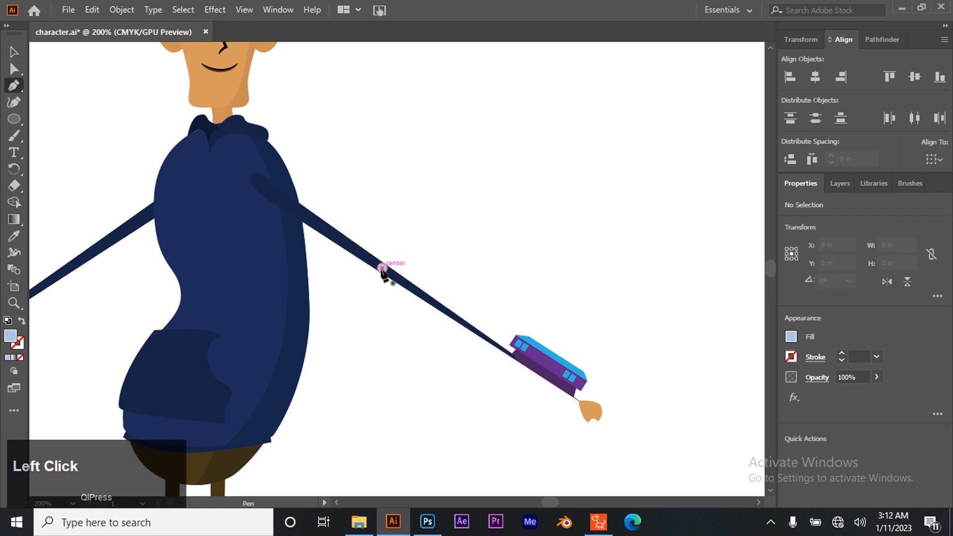
pyautogui.moveTo(382, 268); pyautogui.dragTo(392, 256)
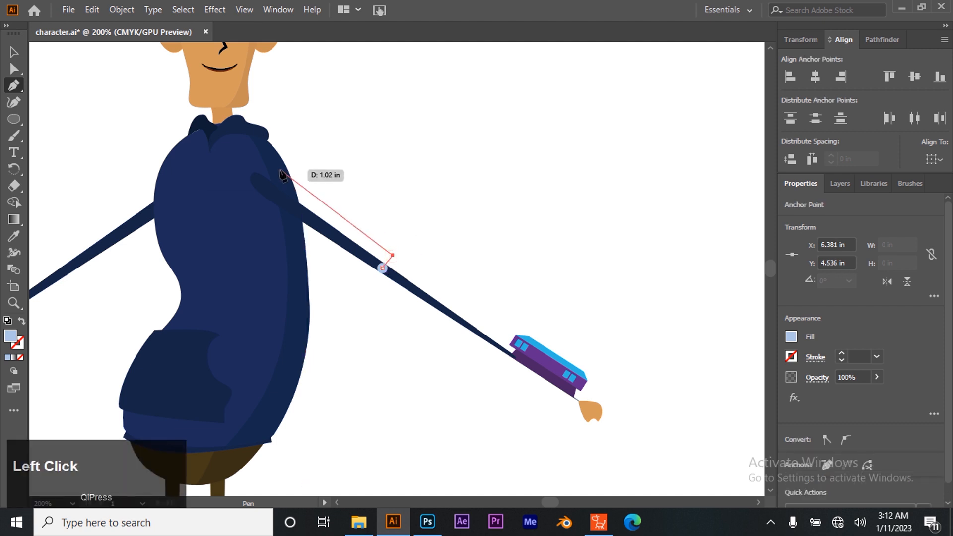
pyautogui.click(244, 149)
pyautogui.click(216, 191)
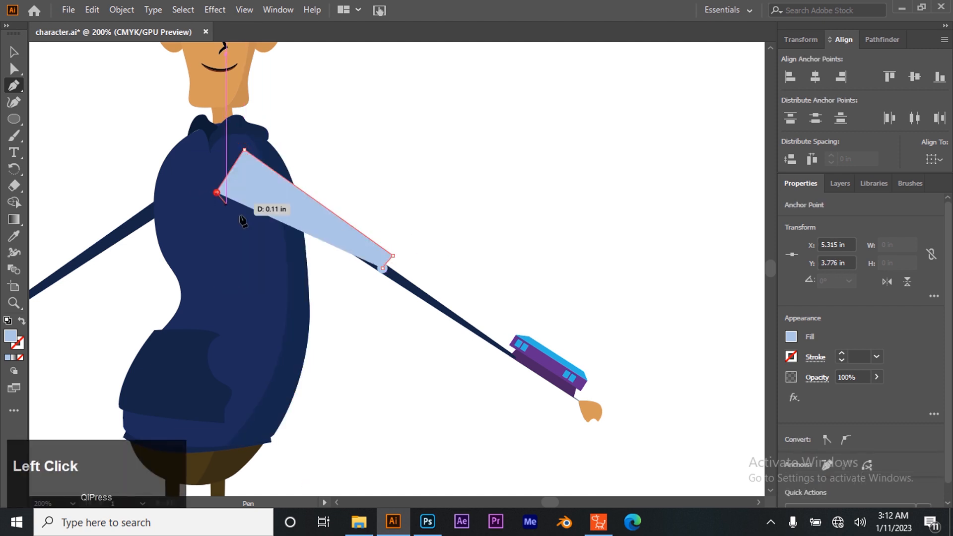
pyautogui.click(362, 288)
pyautogui.click(383, 269)
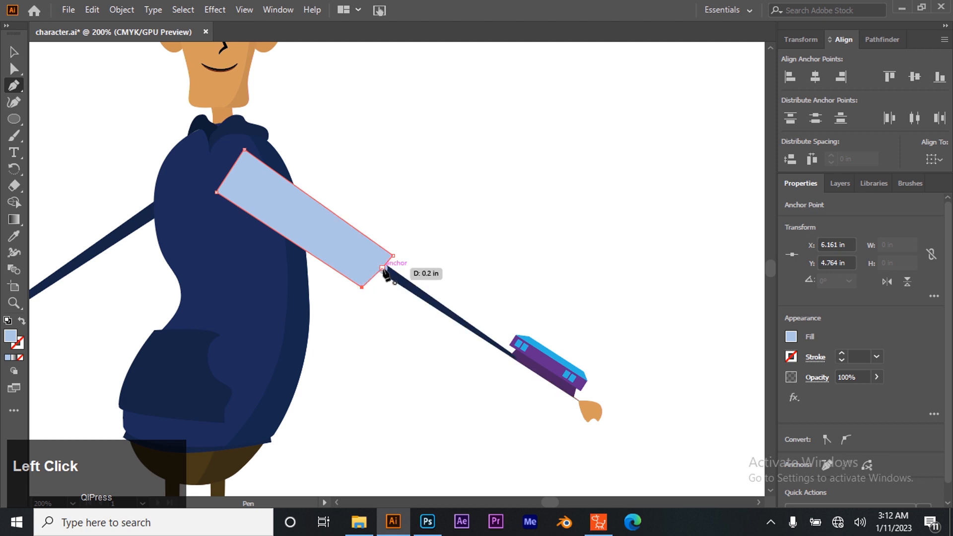
# - Shift the upper-arm shape's lower elbow-side corner slightly toward the forearm to straighten its end edge, and deselect it
pyautogui.click(12, 66)
pyautogui.moveTo(364, 288); pyautogui.dragTo(371, 288)
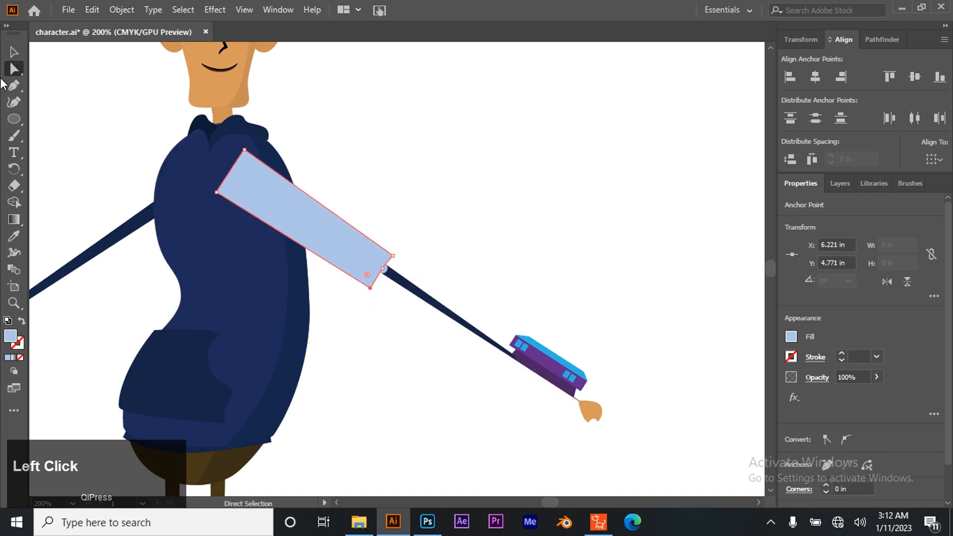
pyautogui.click(13, 52)
pyautogui.click(443, 186)
# - Duplicate the light blue upper-arm shape in place within Layer 1
pyautogui.click(340, 229)
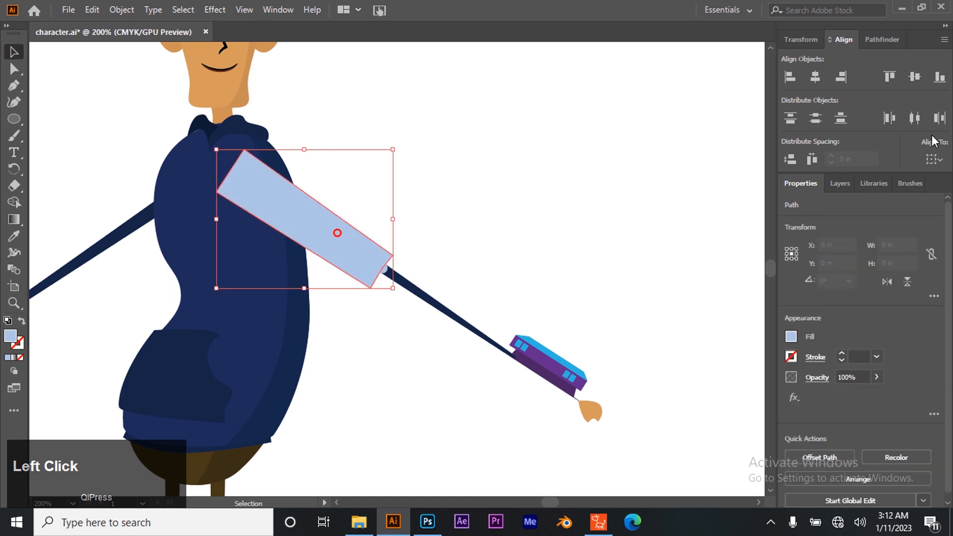
pyautogui.click(840, 183)
pyautogui.click(813, 218)
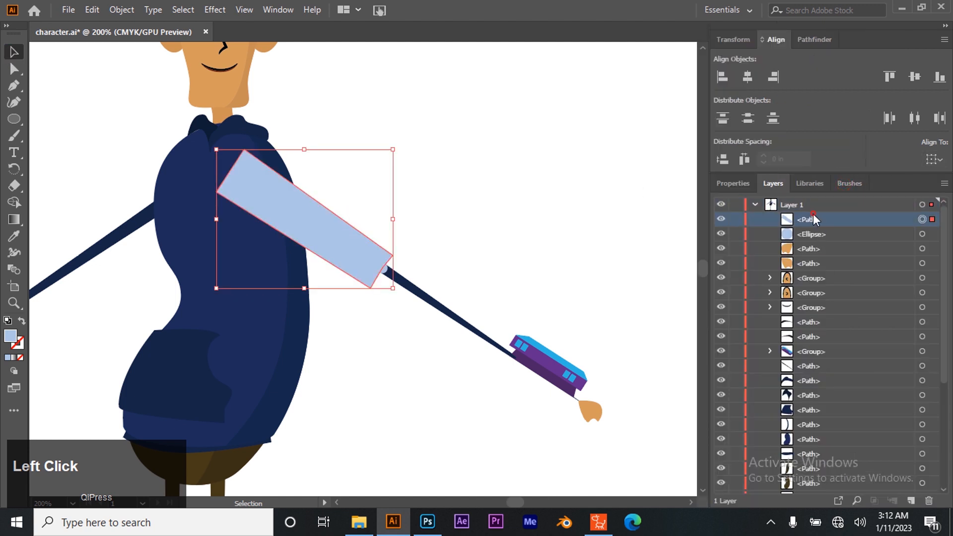
pyautogui.click(819, 217)
pyautogui.moveTo(911, 501); pyautogui.dragTo(912, 501)
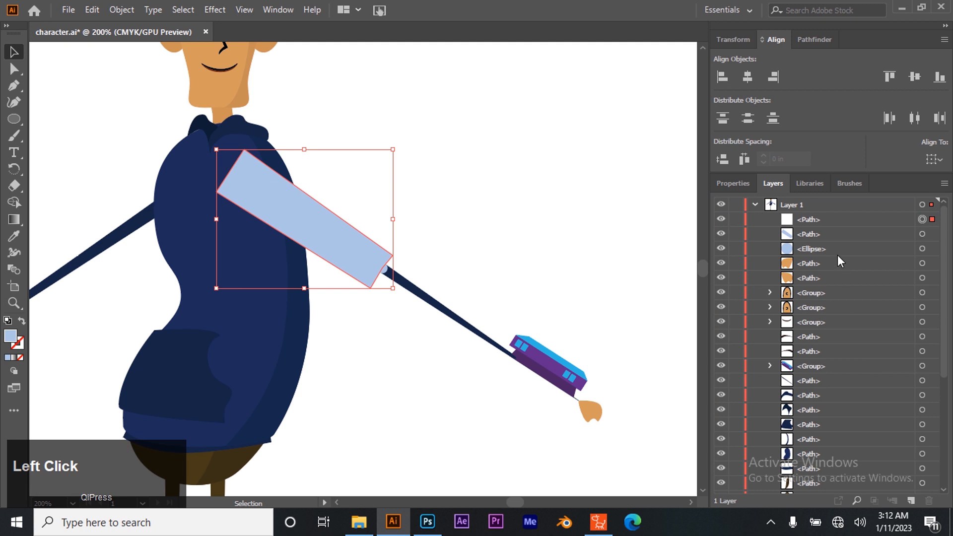
# - Reshape the duplicate to cover the forearm by moving its two shoulder-side corners past the hand, keeping the elbow edge shared
pyautogui.click(13, 67)
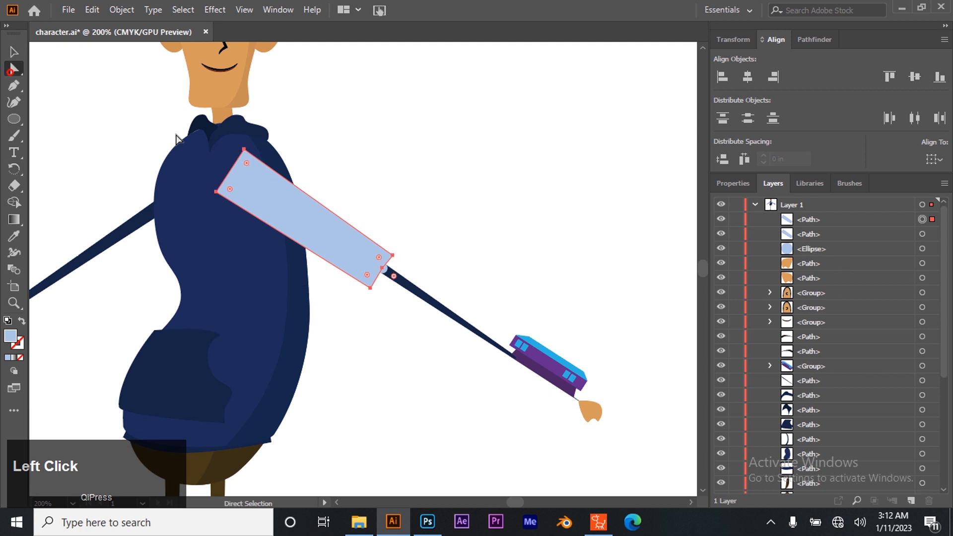
pyautogui.click(241, 152)
pyautogui.click(241, 152)
pyautogui.moveTo(242, 150); pyautogui.dragTo(651, 405)
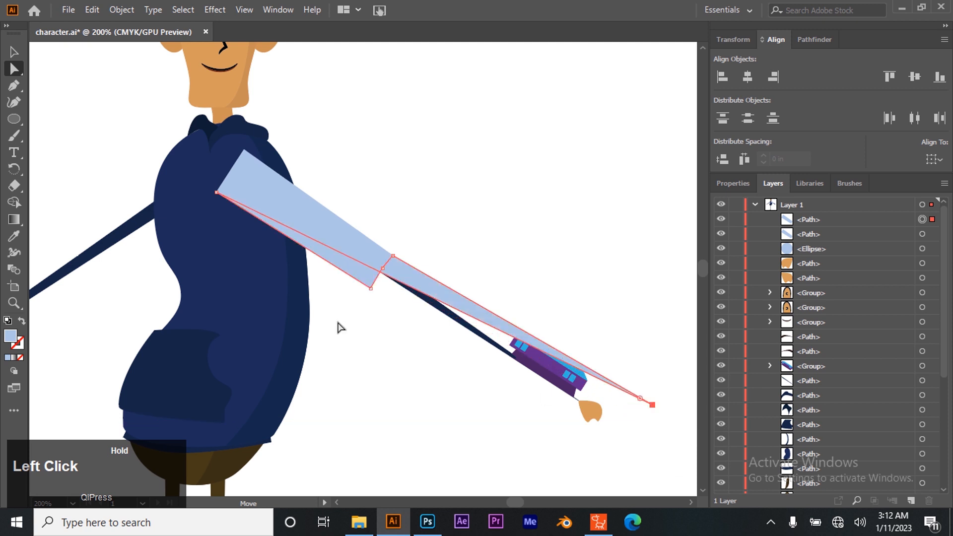
pyautogui.moveTo(219, 192); pyautogui.dragTo(616, 456)
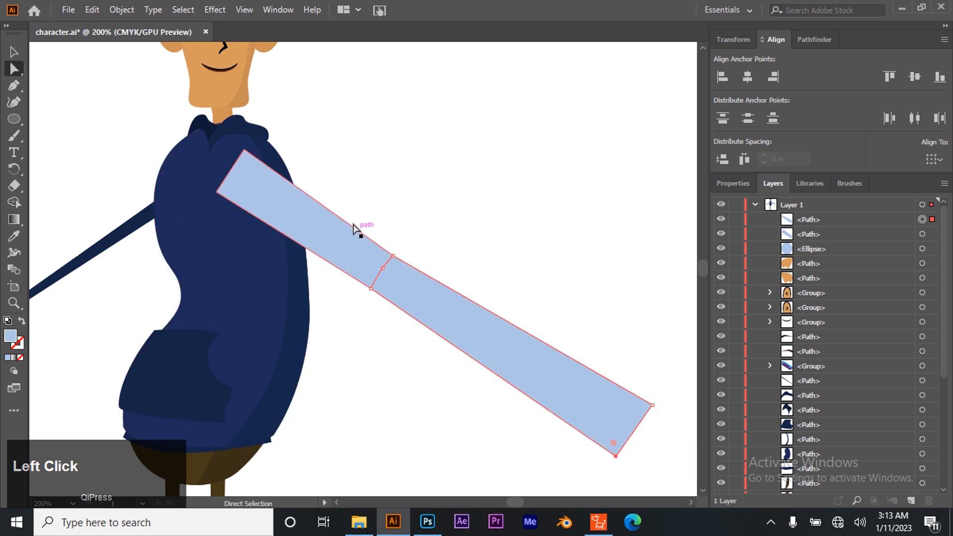
pyautogui.click(13, 51)
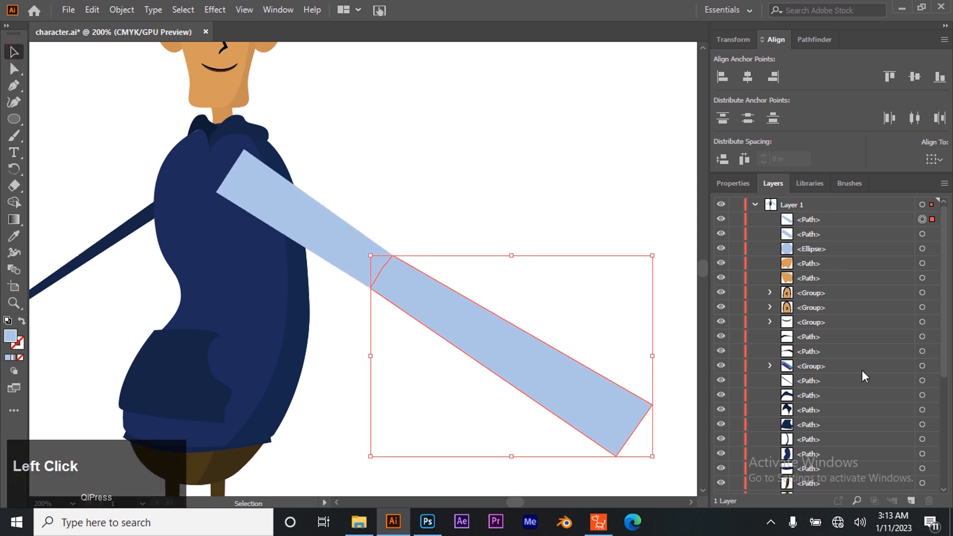
# - Fill the forearm shape with the darker blue 3993ff
pyautogui.click(803, 222)
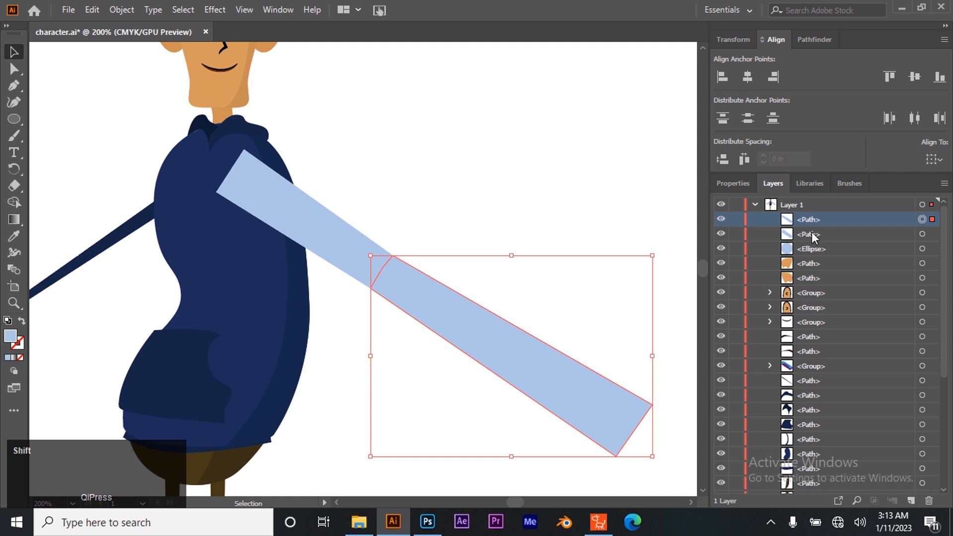
pyautogui.click(836, 252)
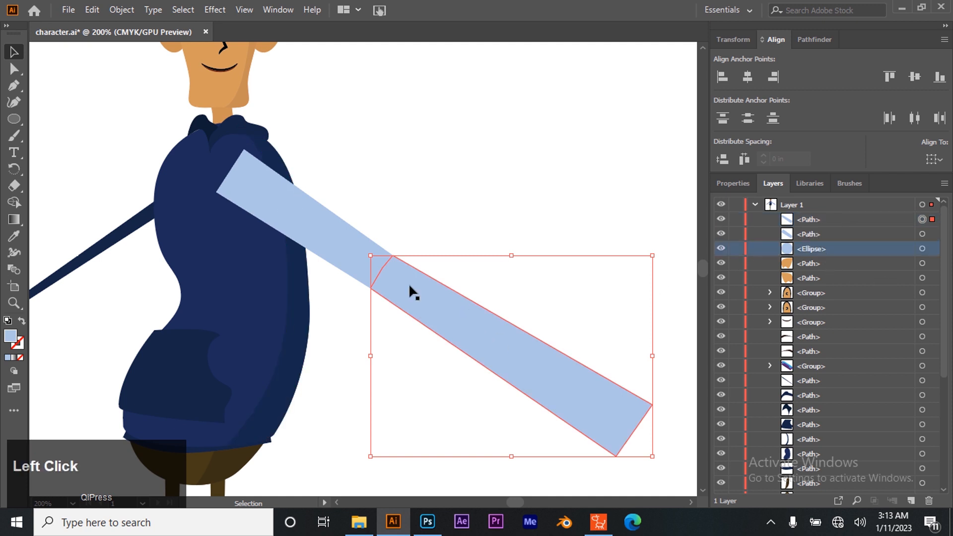
pyautogui.click(822, 219)
pyautogui.keyDown('shift'); pyautogui.click(809, 233); pyautogui.keyUp('shift')
pyautogui.doubleClick(13, 338)
pyautogui.moveTo(525, 169); pyautogui.dragTo(596, 172)
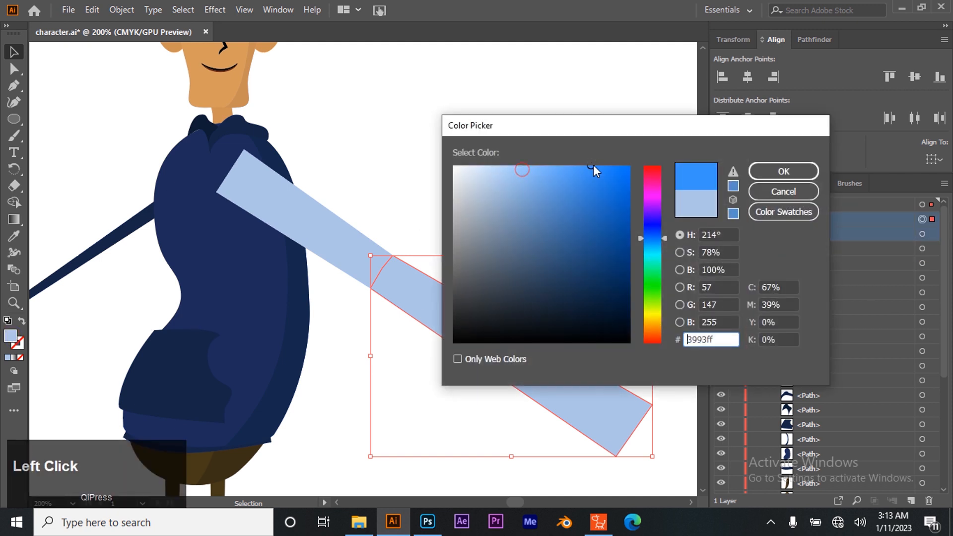
pyautogui.click(783, 172)
pyautogui.click(461, 242)
# - Fill the upper-arm shape with the blue 50a0ff and deselect it
pyautogui.click(350, 245)
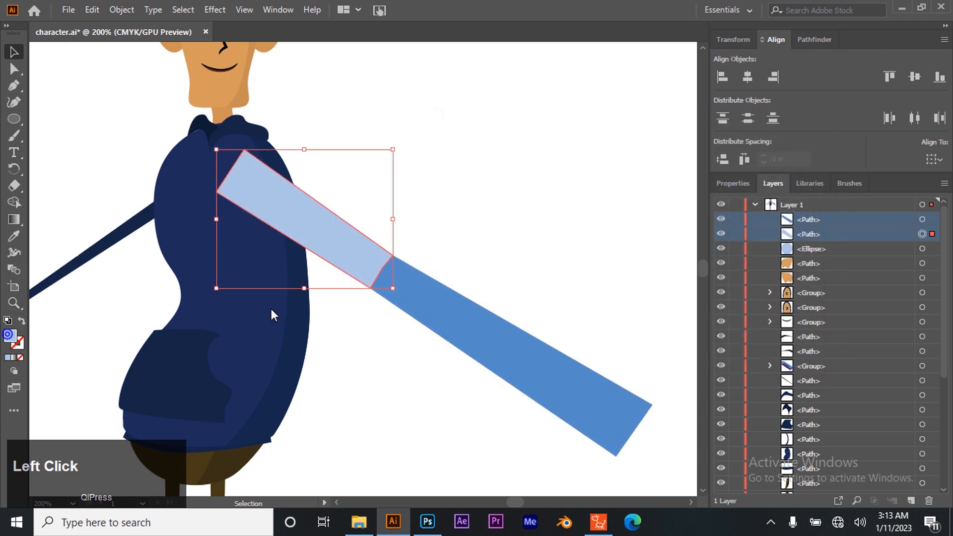
pyautogui.doubleClick(10, 336)
pyautogui.moveTo(555, 189); pyautogui.dragTo(574, 165)
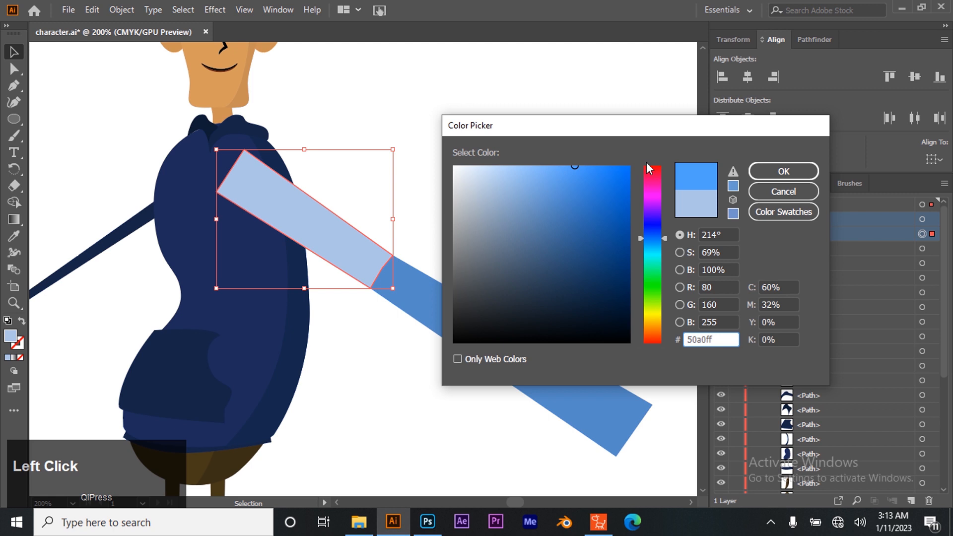
pyautogui.click(783, 171)
pyautogui.click(477, 186)
# - Move the elbow circle above both arm shapes in the stacking order and duplicate it in place
pyautogui.moveTo(846, 253); pyautogui.dragTo(822, 218)
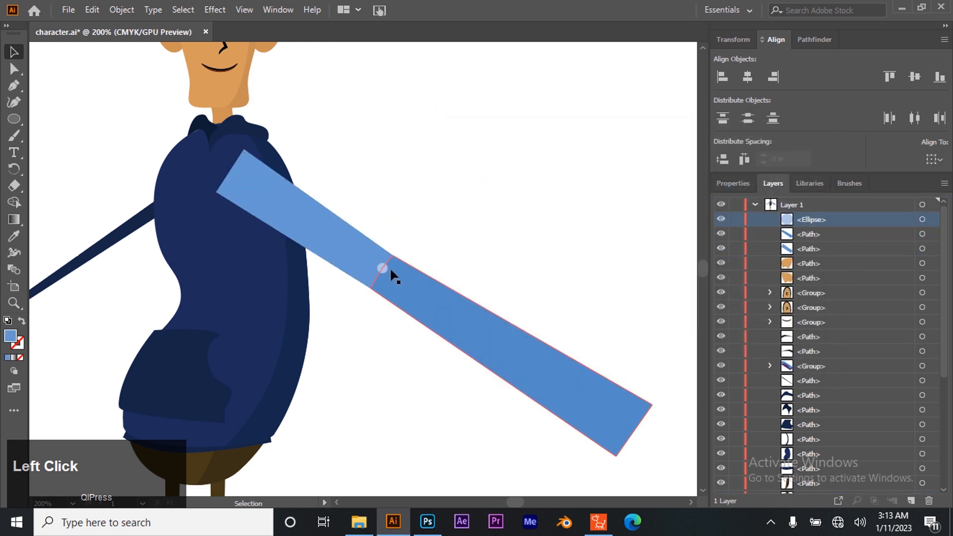
pyautogui.moveTo(387, 359); pyautogui.dragTo(383, 268)
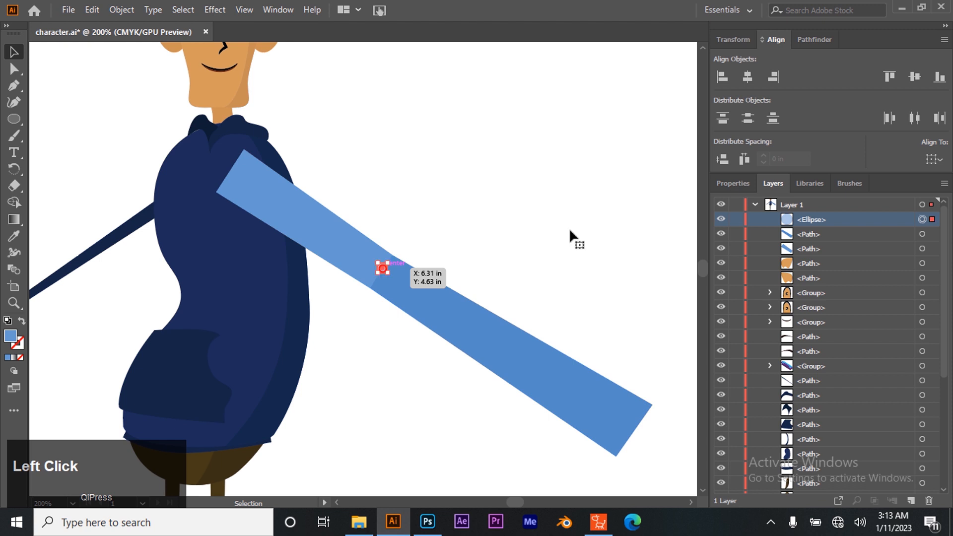
pyautogui.moveTo(810, 219); pyautogui.dragTo(910, 500)
pyautogui.click(809, 229)
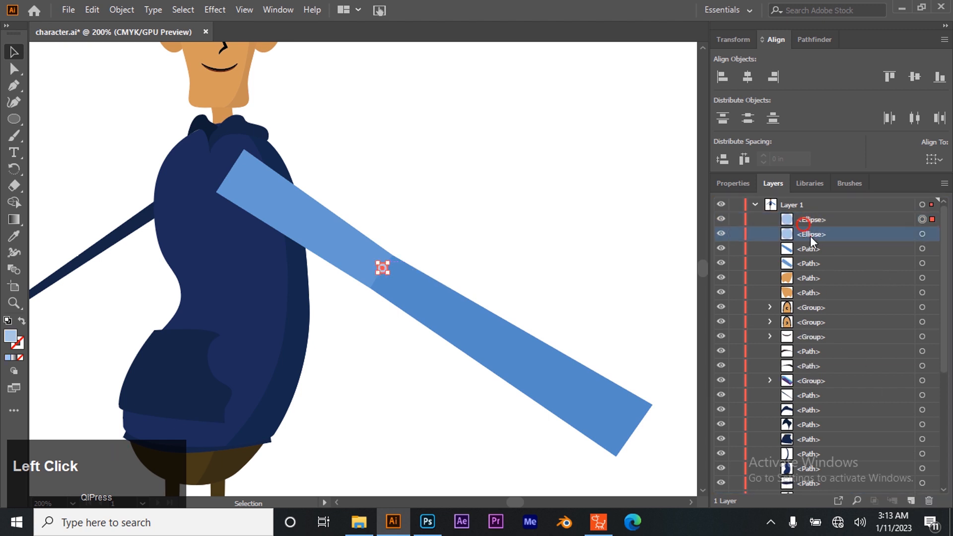
# - Unite the lower circle copy with the forearm shape using Pathfinder, and move the merged shape up clear of the arm
pyautogui.click(922, 233)
pyautogui.keyDown('shift'); pyautogui.click(922, 249); pyautogui.keyUp('shift')
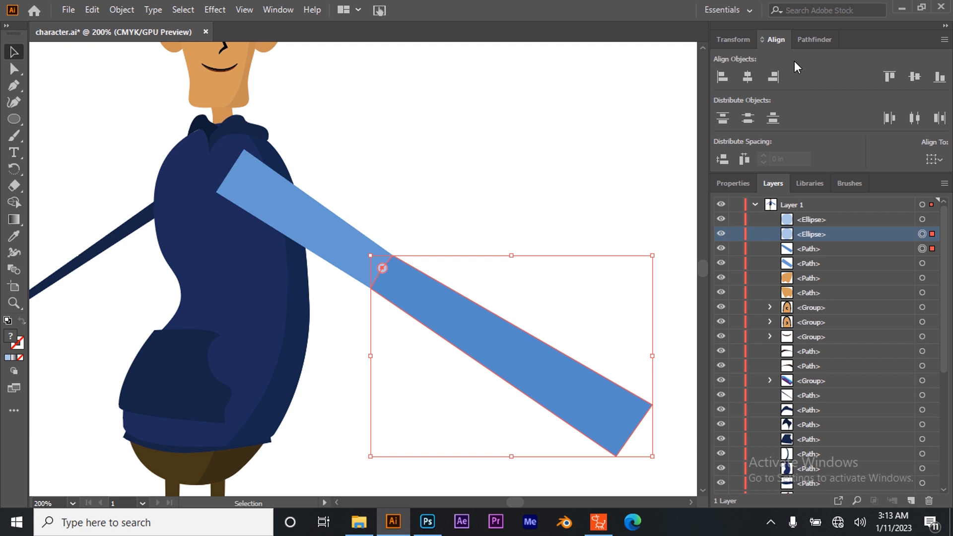
pyautogui.click(825, 42)
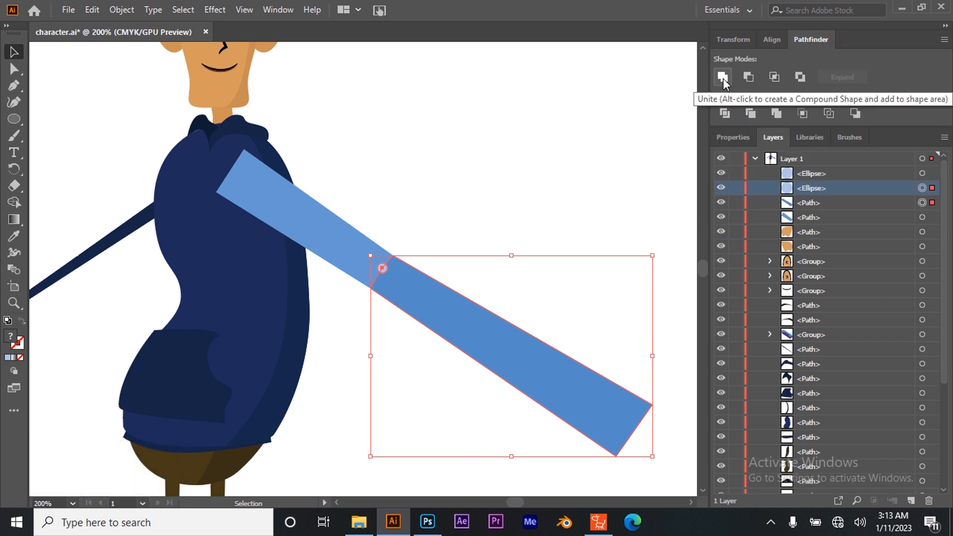
pyautogui.click(723, 77)
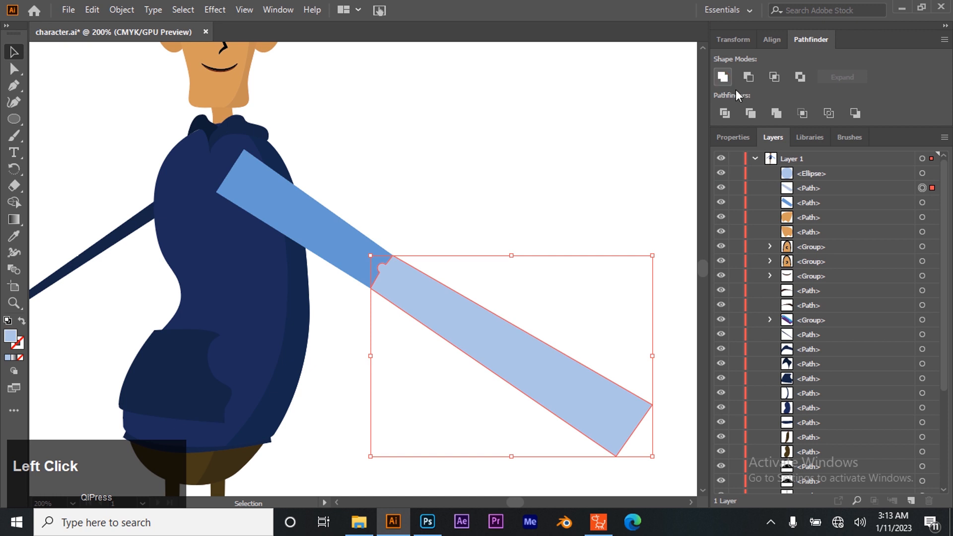
pyautogui.moveTo(440, 302); pyautogui.dragTo(515, 172)
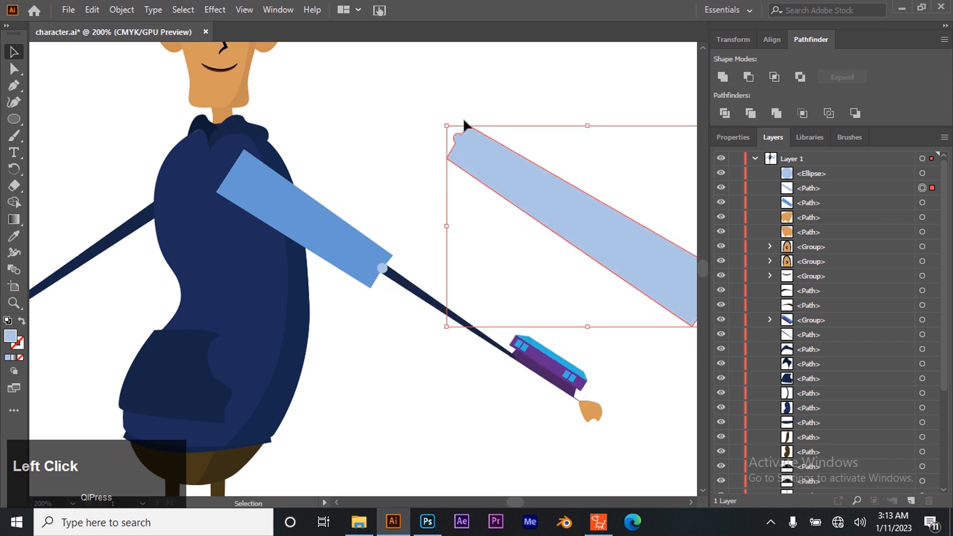
# - Undo the forearm shape's move and unite the remaining elbow circle with the upper-arm shape
pyautogui.hotkey('ctrl', 'z')
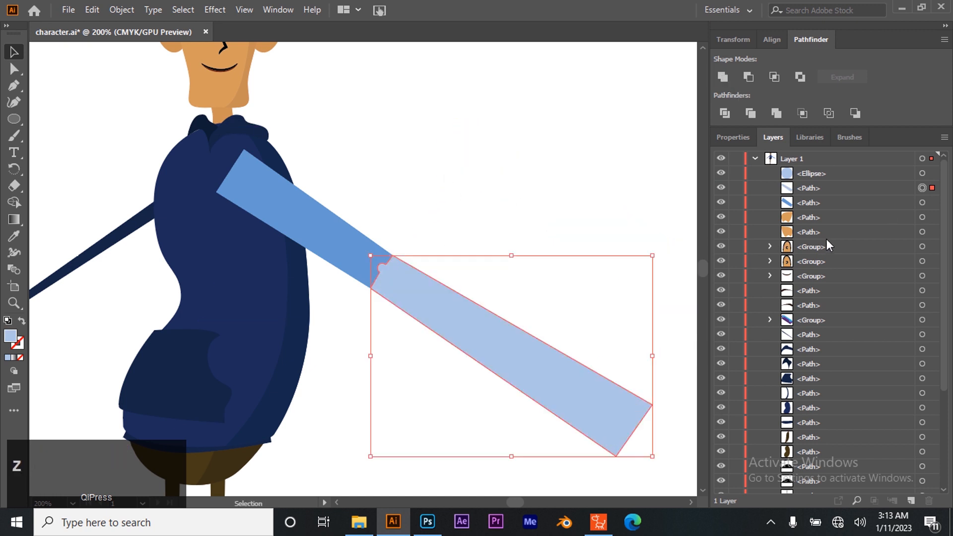
pyautogui.click(922, 202)
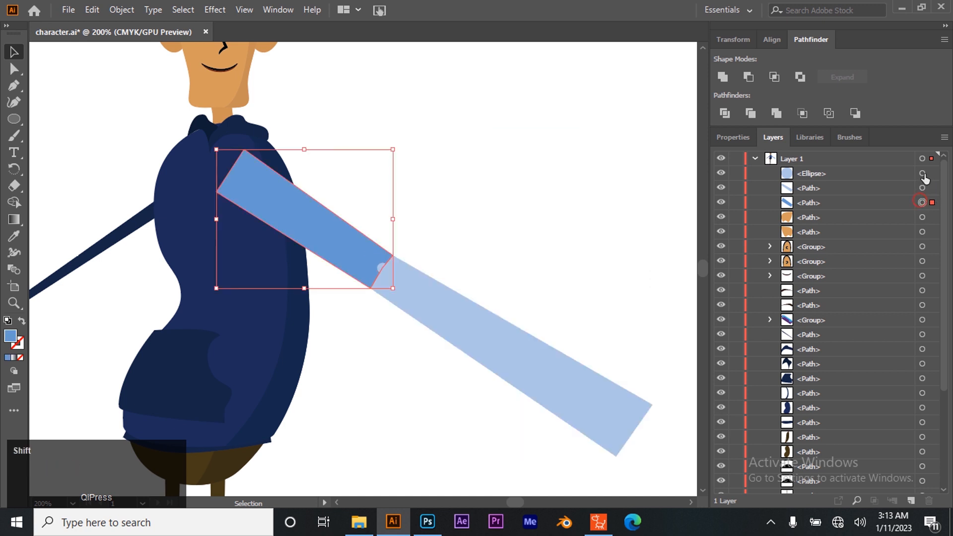
pyautogui.click(723, 77)
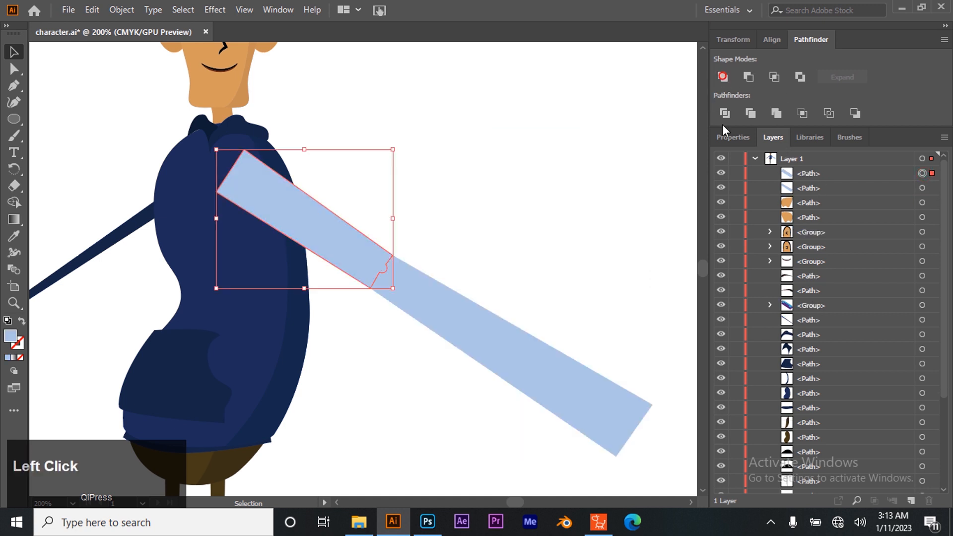
# - Move the forearm shape clear of the upper arm to check both elbow ends, and undo the move
pyautogui.click(489, 285)
pyautogui.click(457, 312)
pyautogui.moveTo(500, 323); pyautogui.dragTo(530, 254)
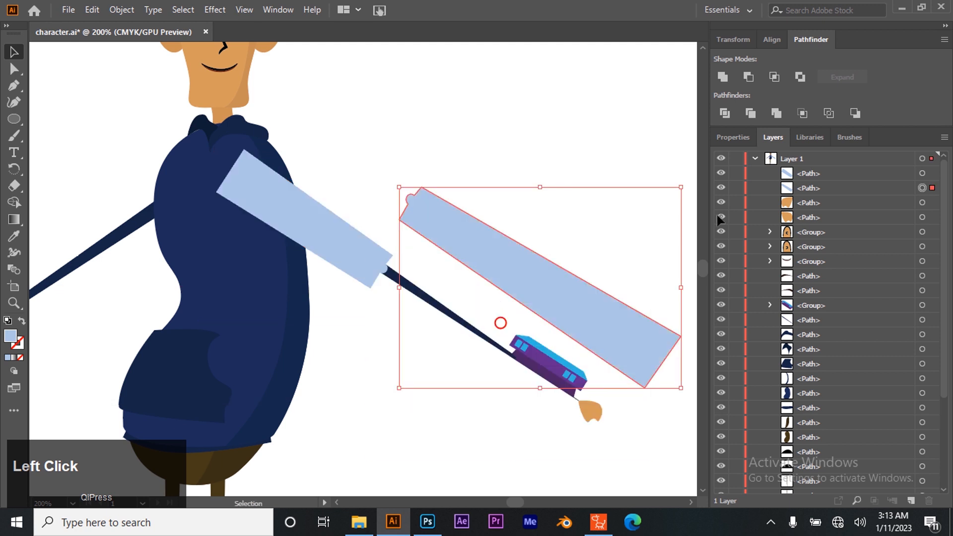
pyautogui.click(921, 174)
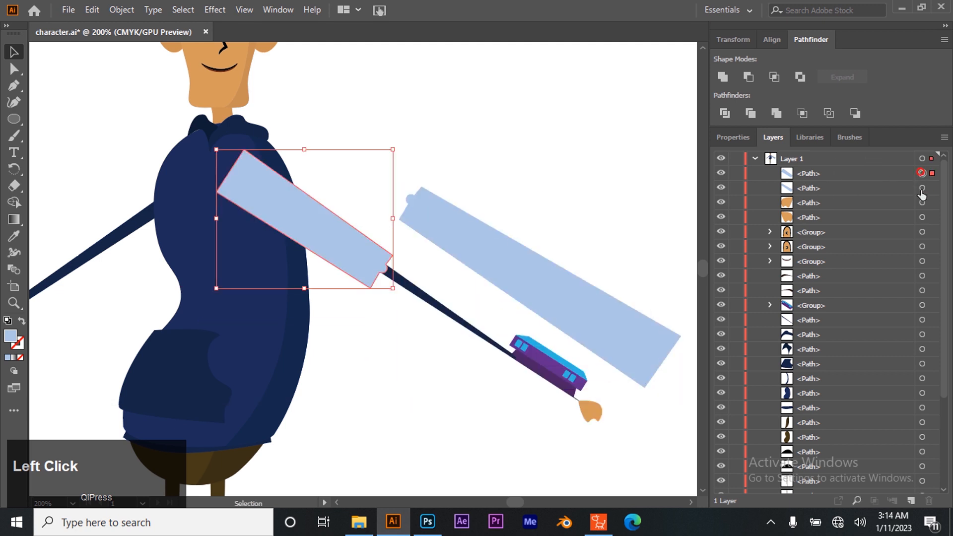
pyautogui.click(922, 190)
pyautogui.hotkey('ctrl', 'z')
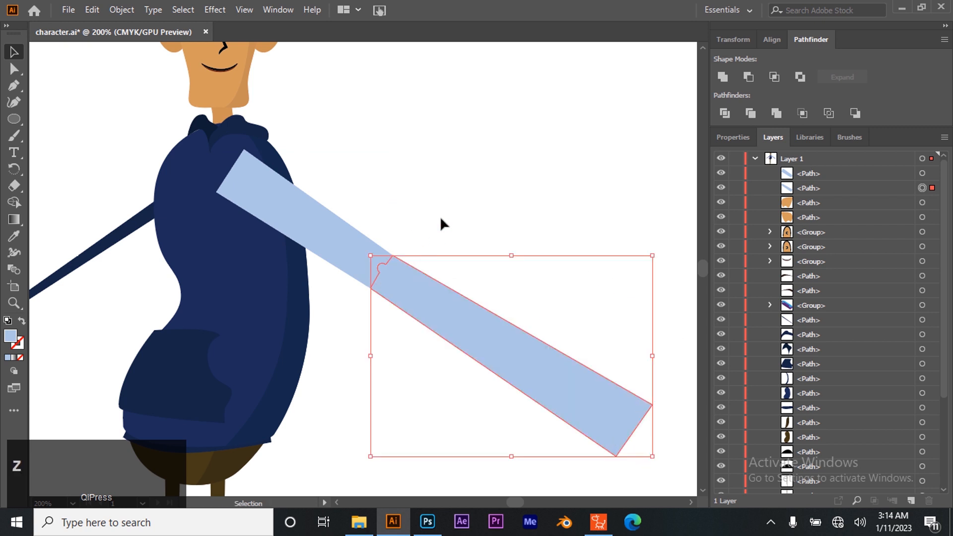
pyautogui.click(442, 219)
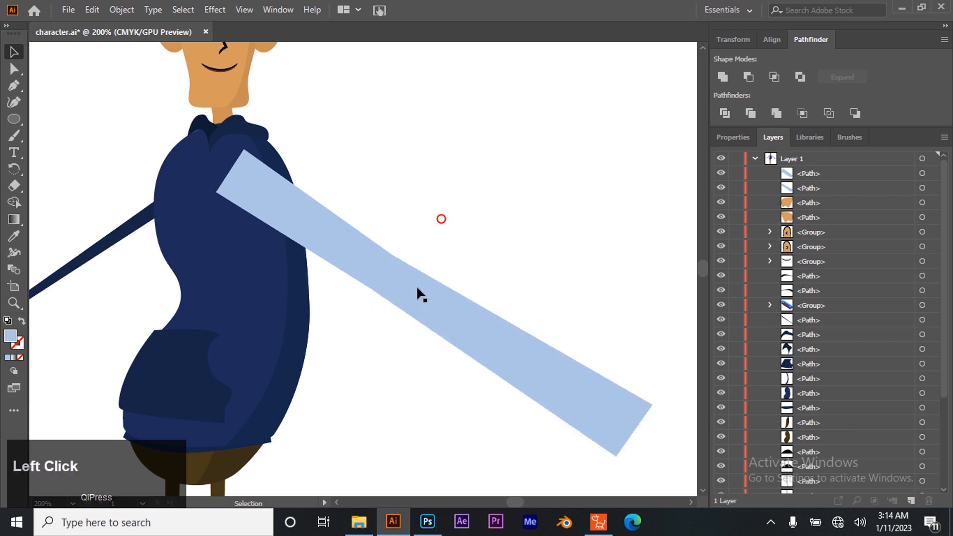
# - Duplicate the original thin arm path beneath the two light blue shapes
pyautogui.click(818, 324)
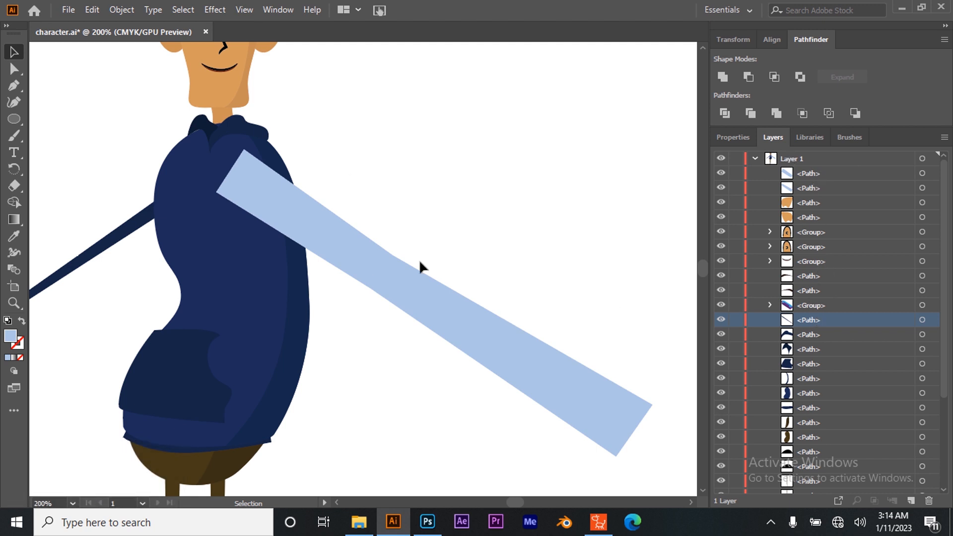
pyautogui.click(410, 307)
pyautogui.keyDown('shift'); pyautogui.click(358, 250); pyautogui.keyUp('shift')
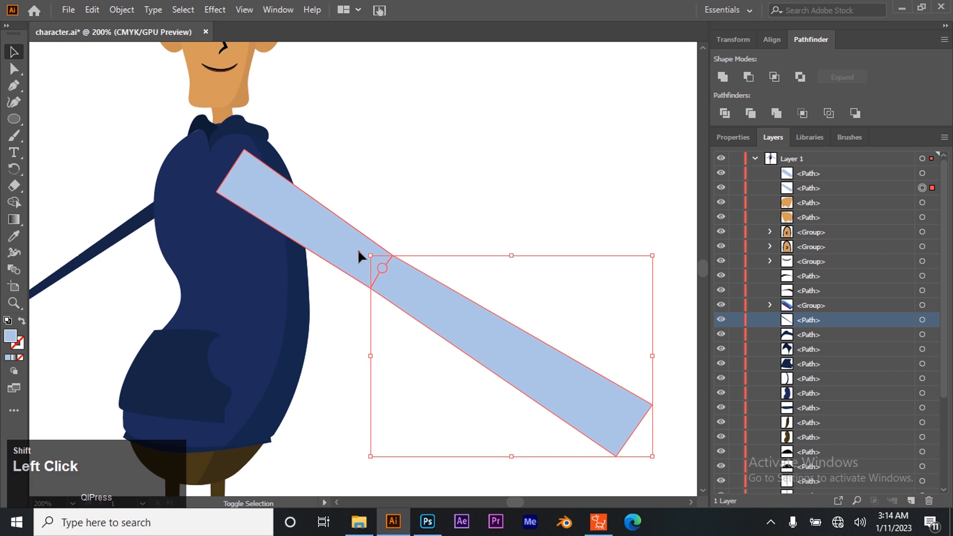
pyautogui.click(516, 315)
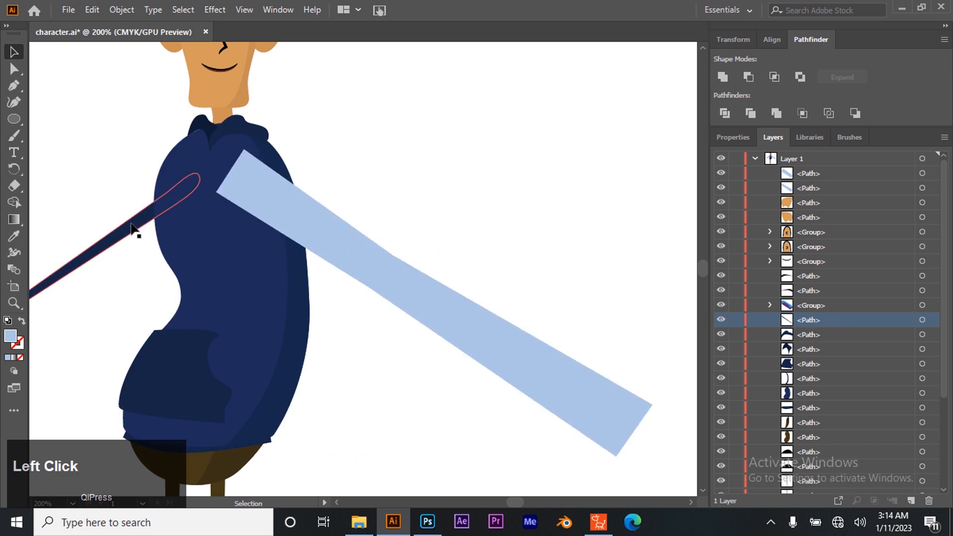
pyautogui.click(288, 219)
pyautogui.click(497, 335)
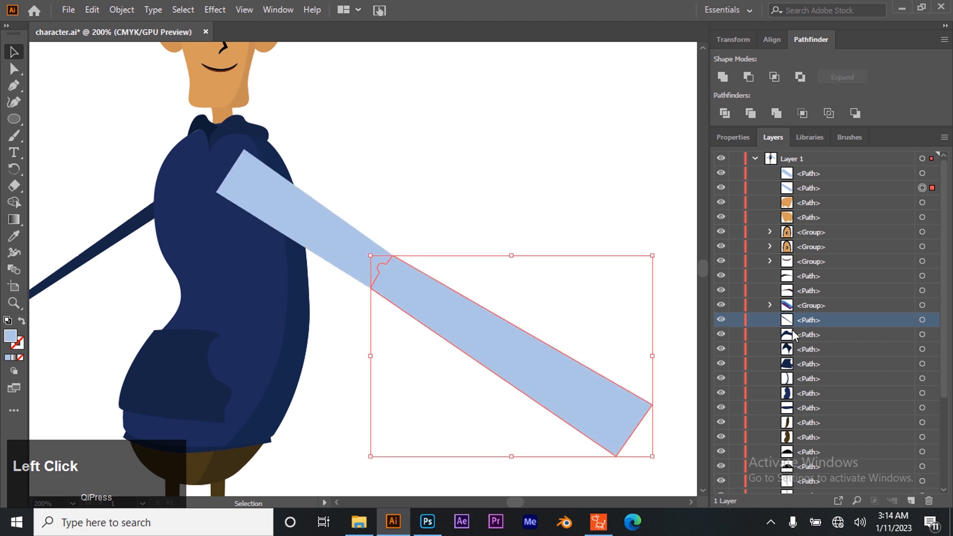
pyautogui.moveTo(814, 320); pyautogui.dragTo(912, 501)
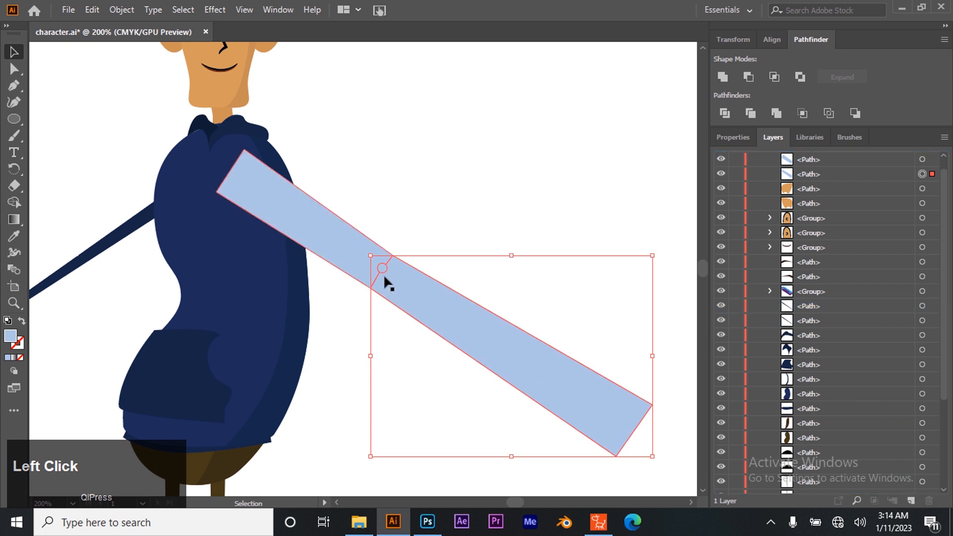
# - Intersect the light blue forearm shape with one copy of the thin arm path using Pathfinder
pyautogui.click(827, 312)
pyautogui.scroll(1, 827, 312)
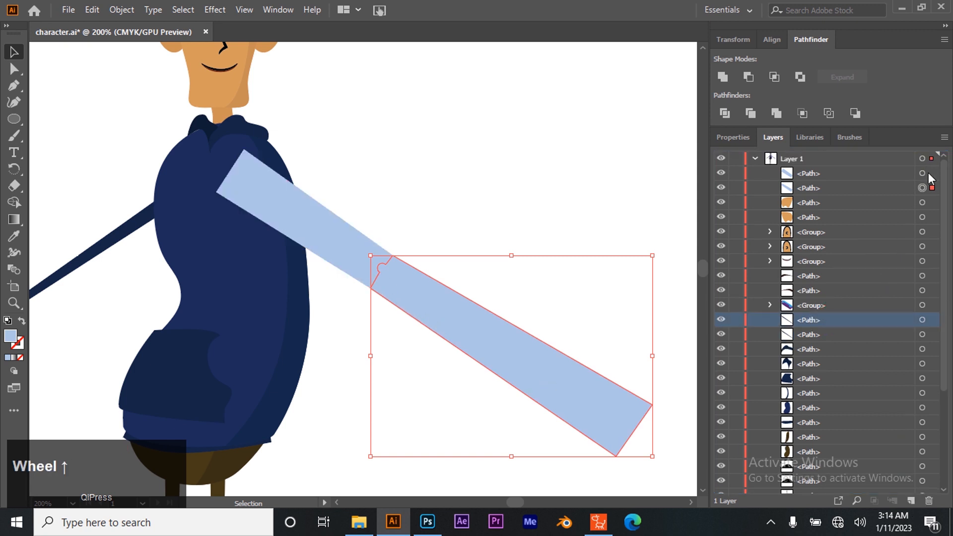
pyautogui.click(921, 188)
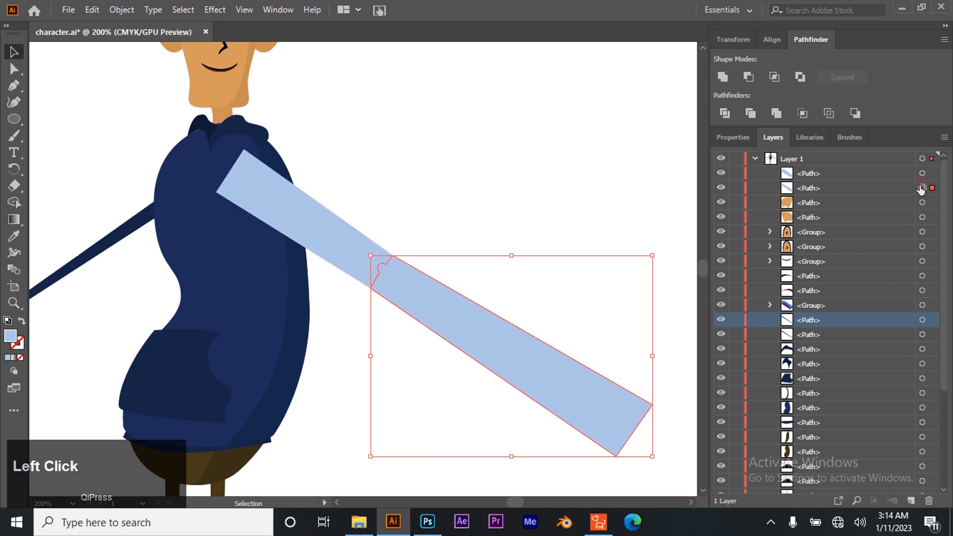
pyautogui.keyDown('shift'); pyautogui.click(922, 319); pyautogui.keyUp('shift')
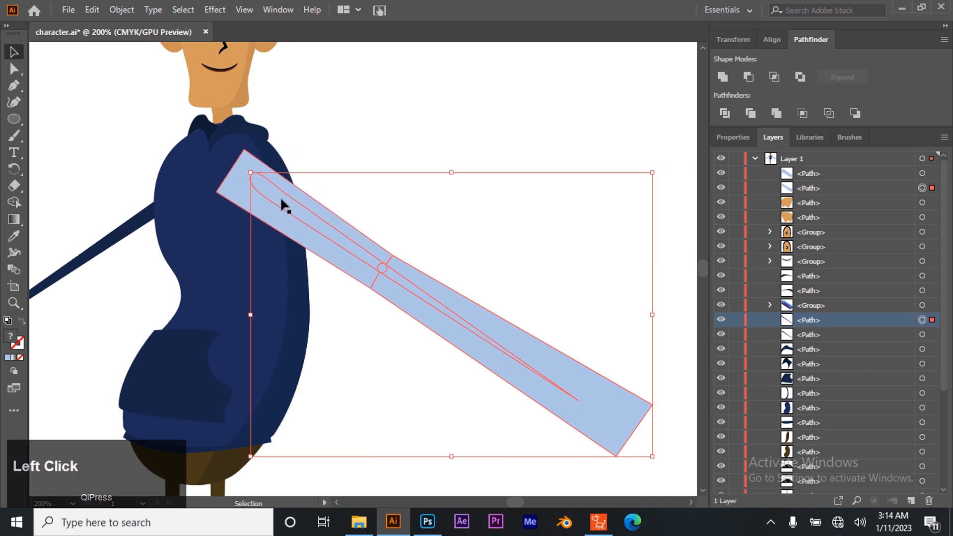
pyautogui.click(777, 75)
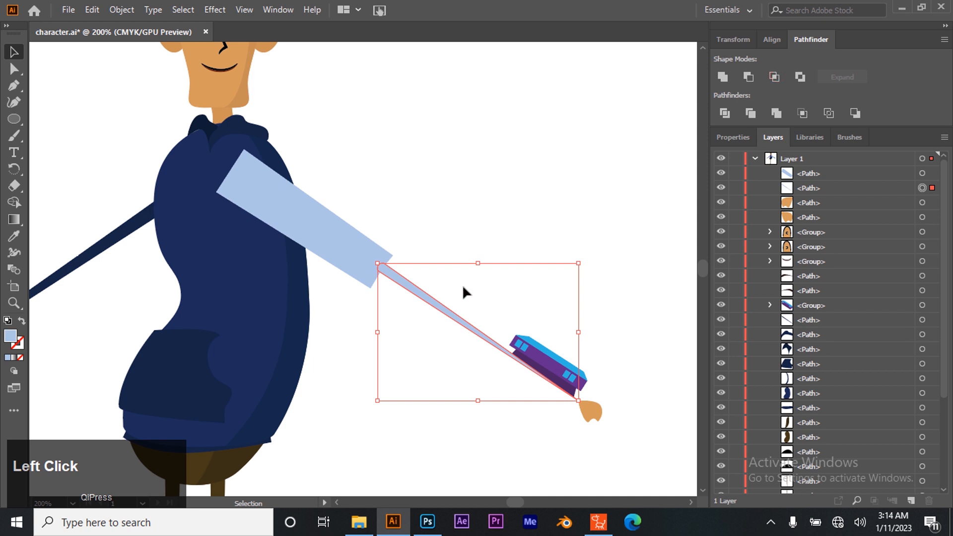
# - Fill the new forearm piece with the dark navy sampled from the opposite arm and deselect it
pyautogui.doubleClick(14, 236)
pyautogui.press('Escape')
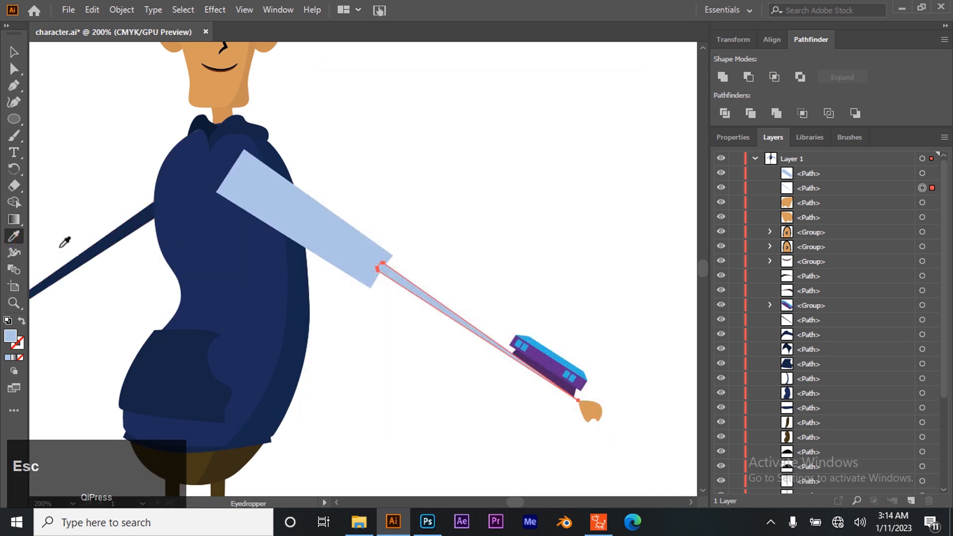
pyautogui.click(120, 233)
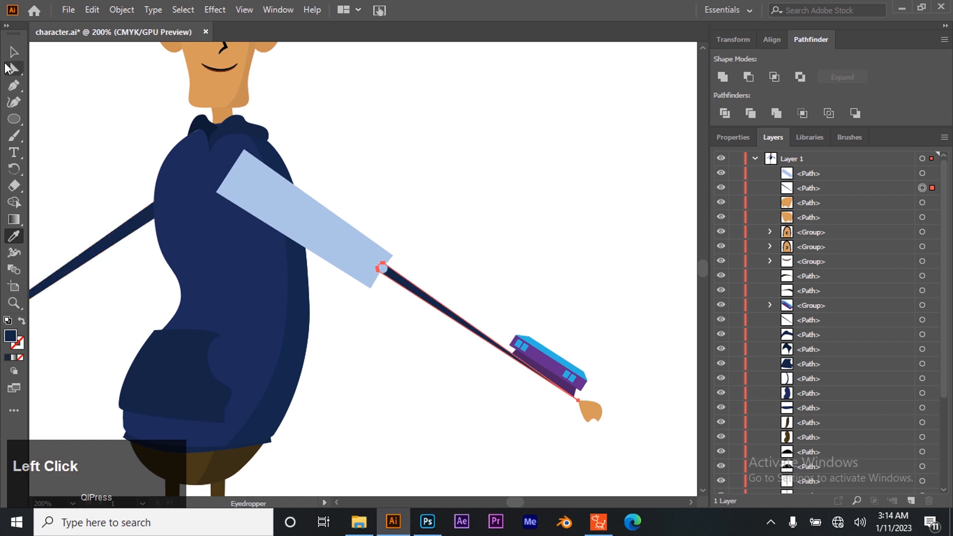
pyautogui.click(14, 51)
pyautogui.click(437, 126)
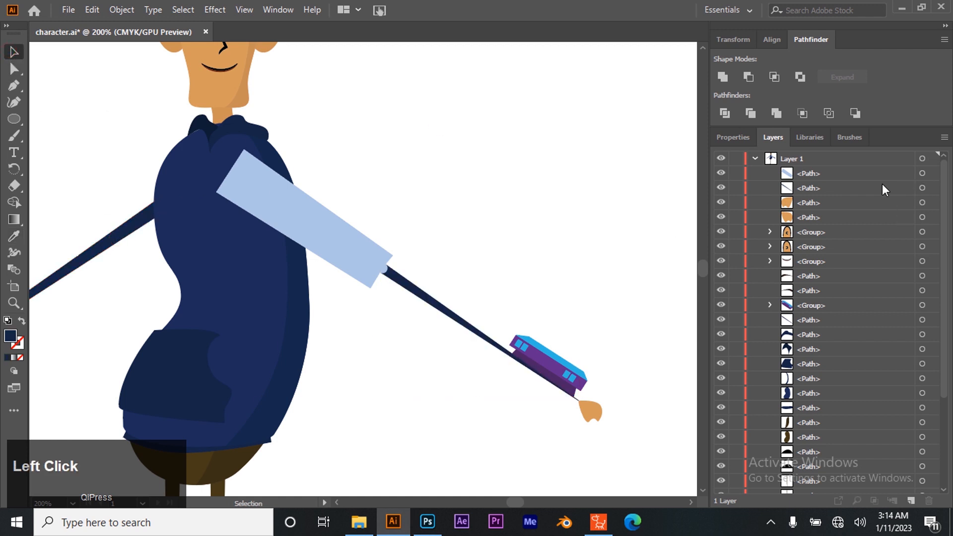
# - Intersect the light blue upper-arm shape with the remaining copy of the thin arm path
pyautogui.click(922, 174)
pyautogui.keyDown('shift'); pyautogui.click(922, 320); pyautogui.keyUp('shift')
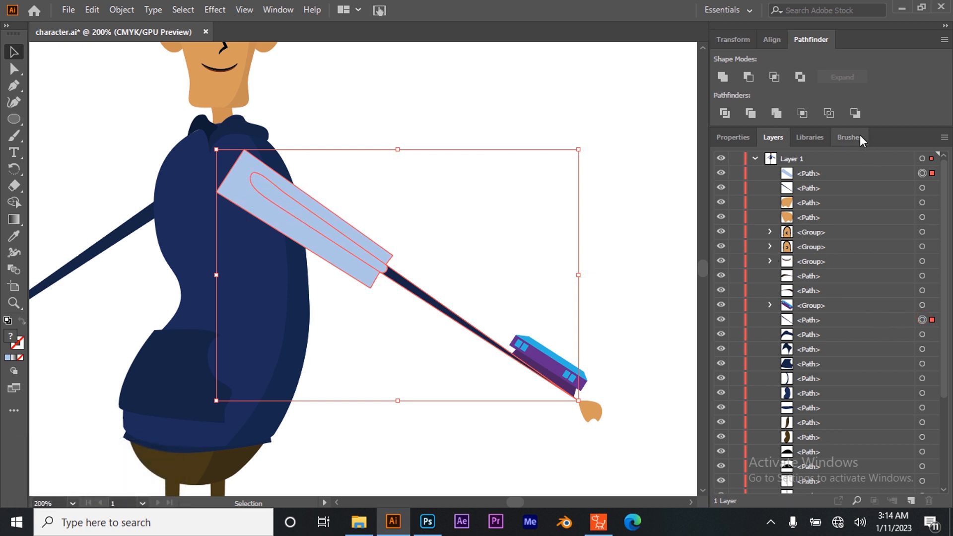
pyautogui.click(776, 75)
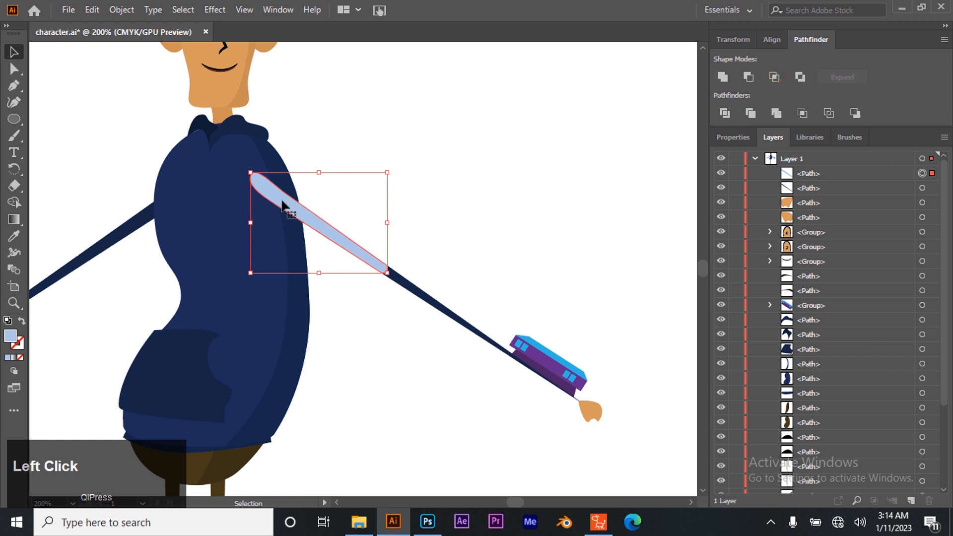
# - Fill the new upper-arm piece with the opposite arm's dark navy using the Eyedropper and deselect it
pyautogui.click(14, 237)
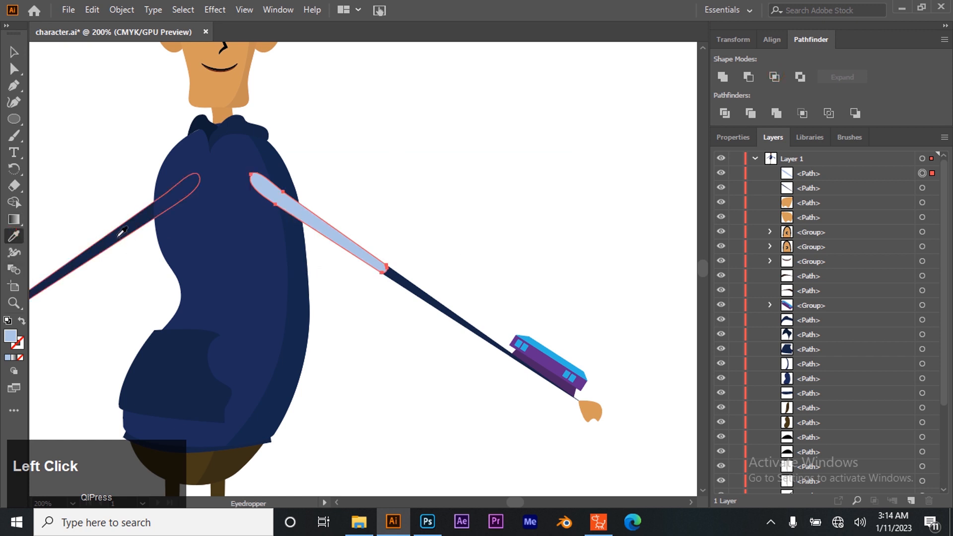
pyautogui.click(116, 237)
pyautogui.click(14, 51)
pyautogui.click(532, 365)
pyautogui.click(338, 353)
# - Move the upper-arm and forearm pieces apart to check the split, and undo both moves
pyautogui.moveTo(334, 235); pyautogui.dragTo(377, 165)
pyautogui.moveTo(420, 296); pyautogui.dragTo(385, 335)
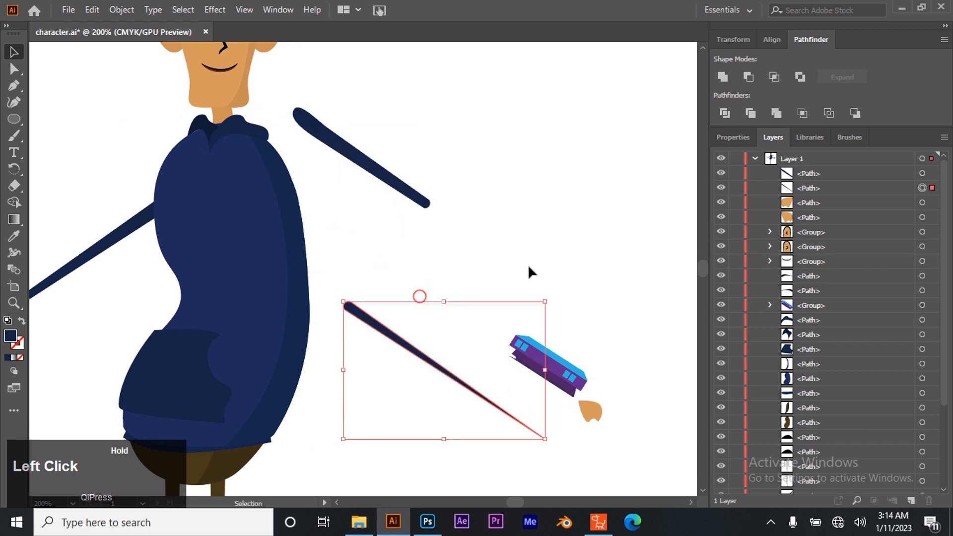
pyautogui.hotkey('ctrl', 'z')
pyautogui.hotkey('ctrl', 'z')
pyautogui.click(517, 237)
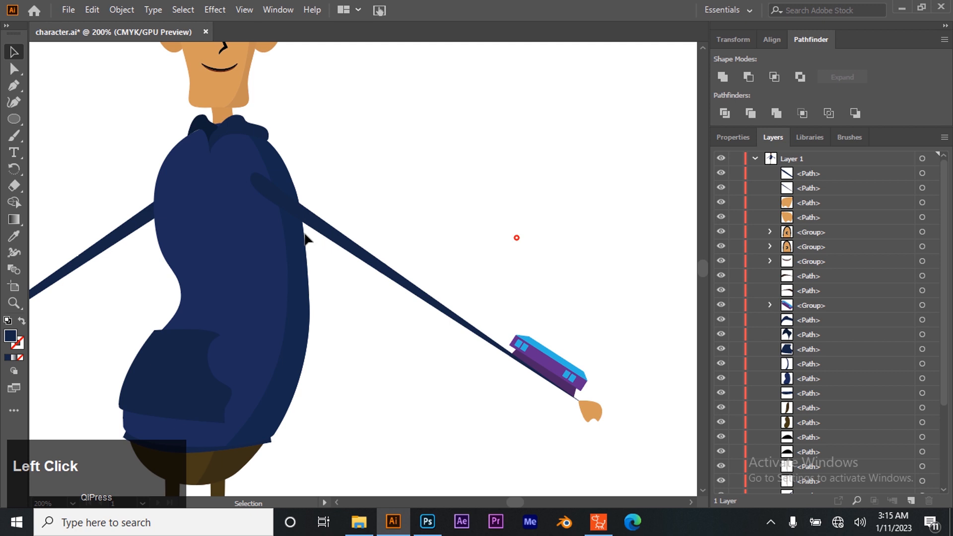
# - Select the split arm's upper-arm and forearm pieces and create a copy of them reflected across the vertical axis
pyautogui.moveTo(268, 317); pyautogui.dragTo(519, 324)
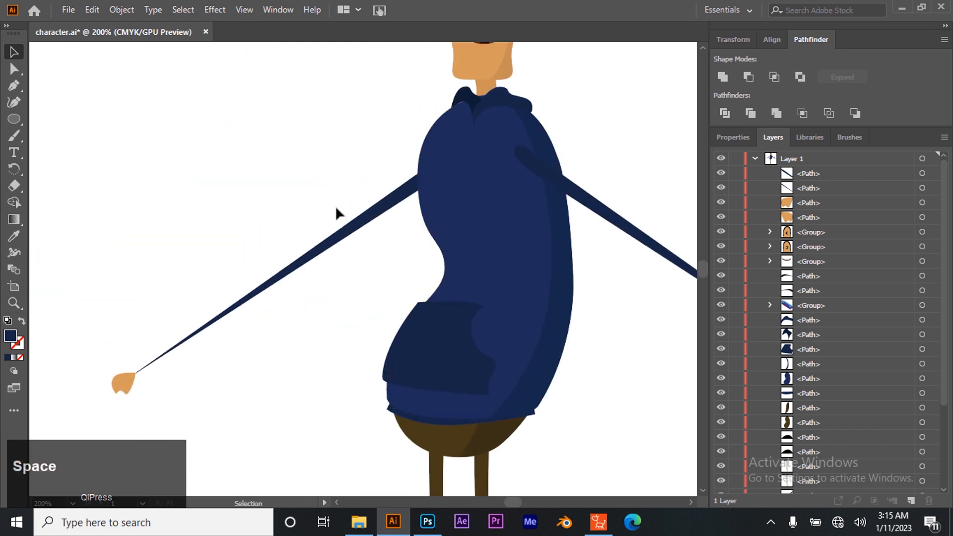
pyautogui.click(13, 303)
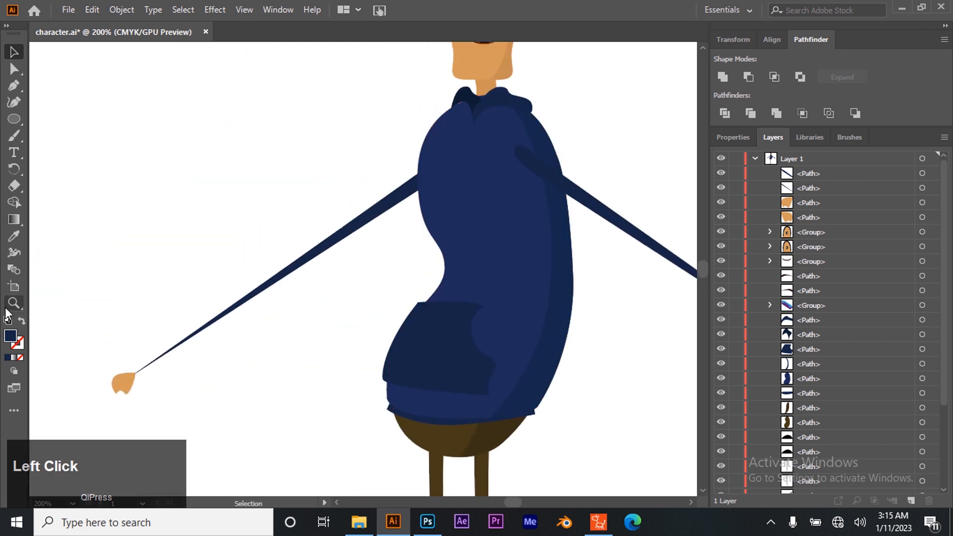
pyautogui.moveTo(640, 245); pyautogui.dragTo(337, 243)
pyautogui.moveTo(99, 248); pyautogui.dragTo(262, 213)
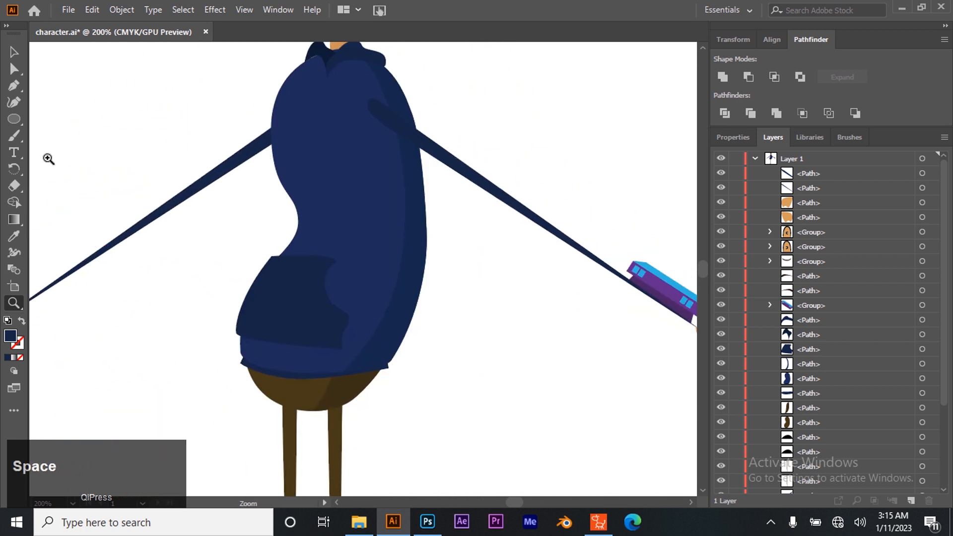
pyautogui.click(16, 56)
pyautogui.moveTo(368, 96); pyautogui.dragTo(505, 203)
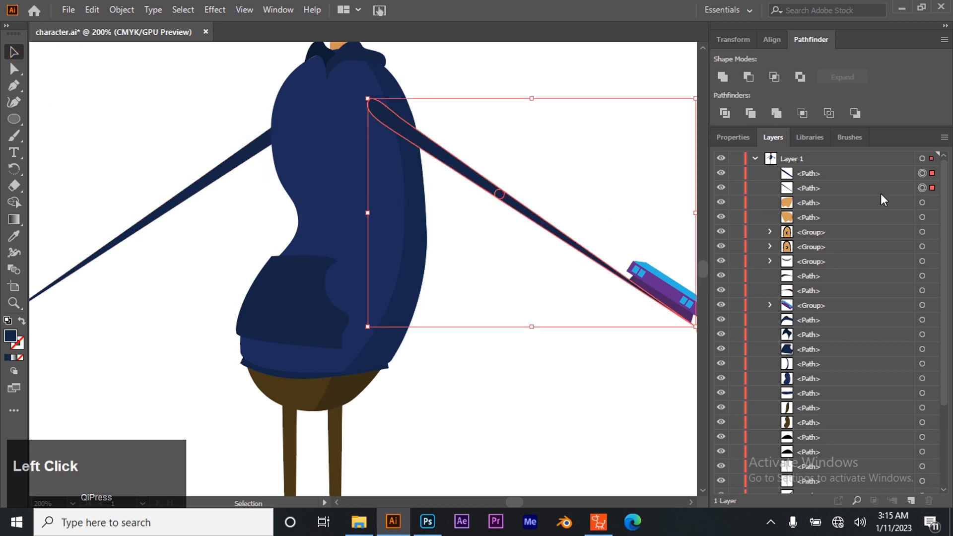
pyautogui.click(130, 10)
pyautogui.moveTo(224, 23)
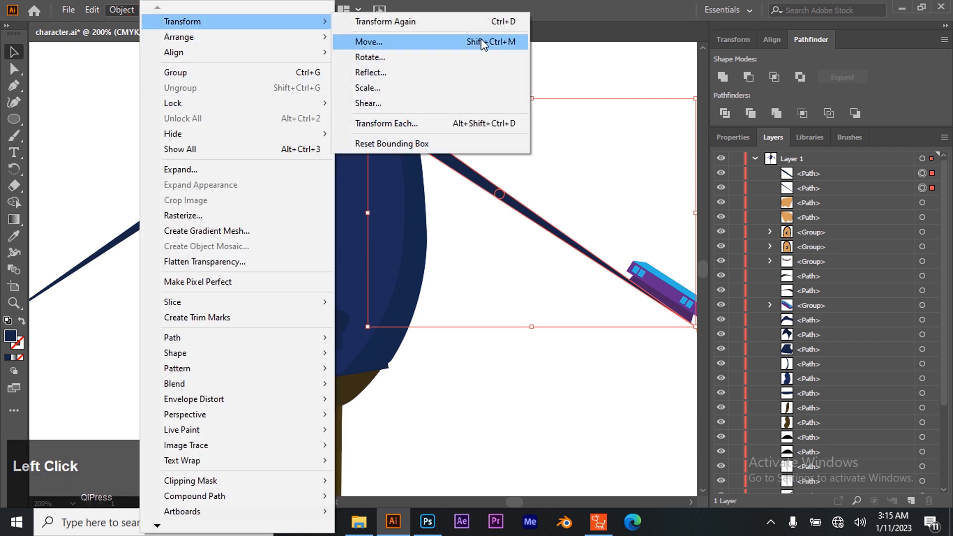
pyautogui.click(377, 73)
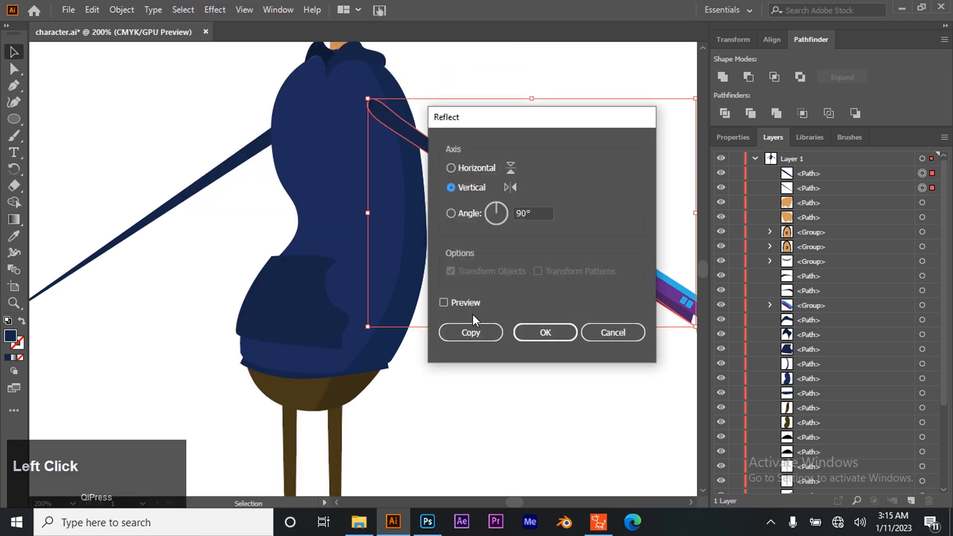
pyautogui.click(475, 337)
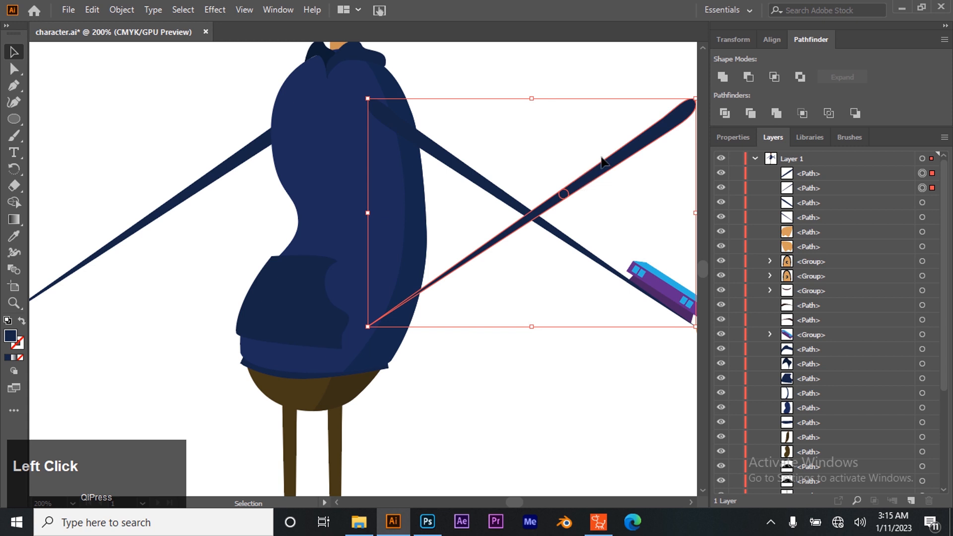
# - Move the mirrored arm pieces onto the character's opposite arm, aligned with its shoulder and hand
pyautogui.moveTo(620, 160); pyautogui.dragTo(242, 171)
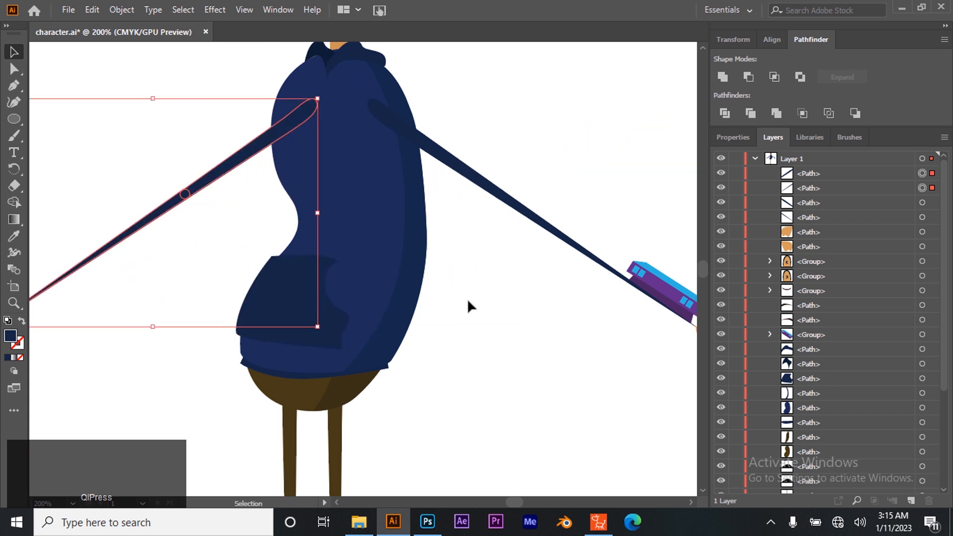
pyautogui.press('space')
pyautogui.moveTo(295, 282); pyautogui.dragTo(489, 241)
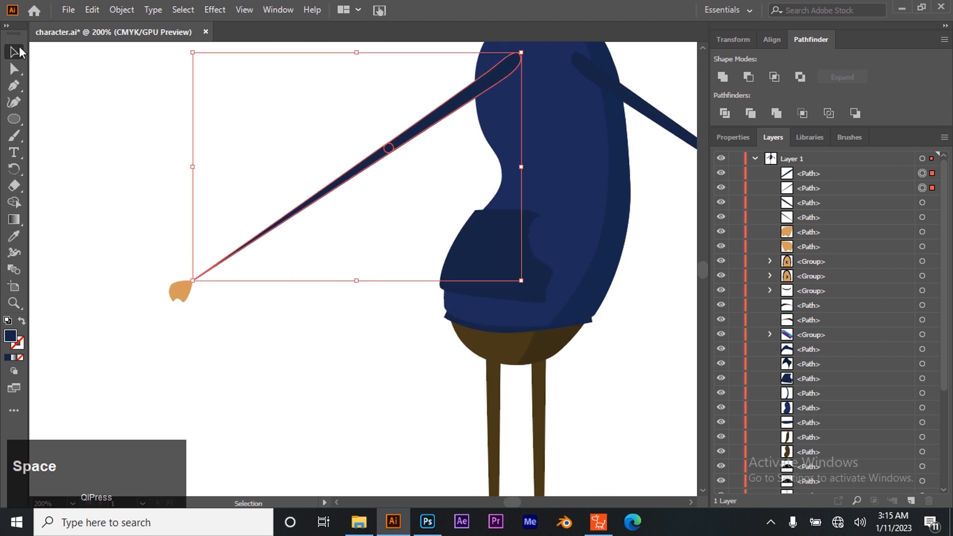
pyautogui.click(14, 51)
pyautogui.click(11, 299)
pyautogui.click(496, 115)
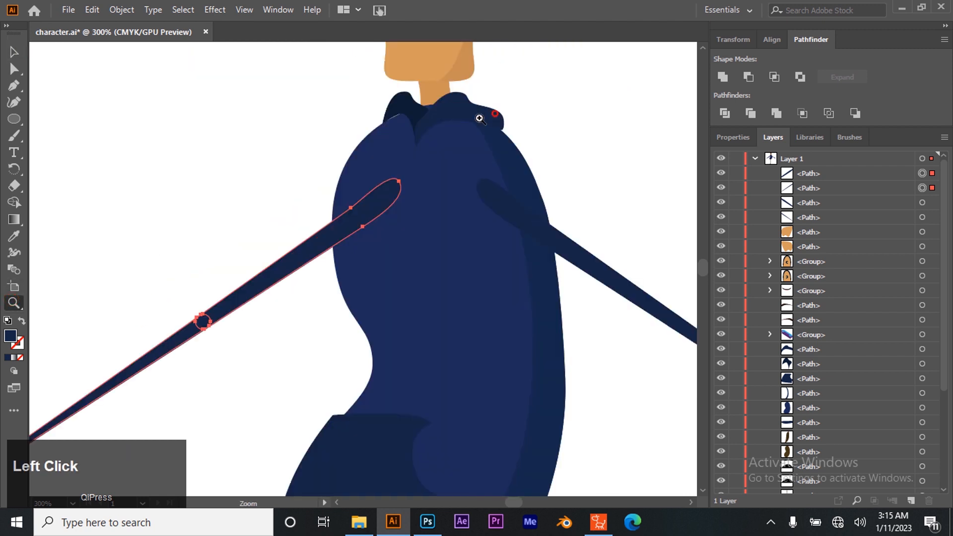
pyautogui.click(14, 51)
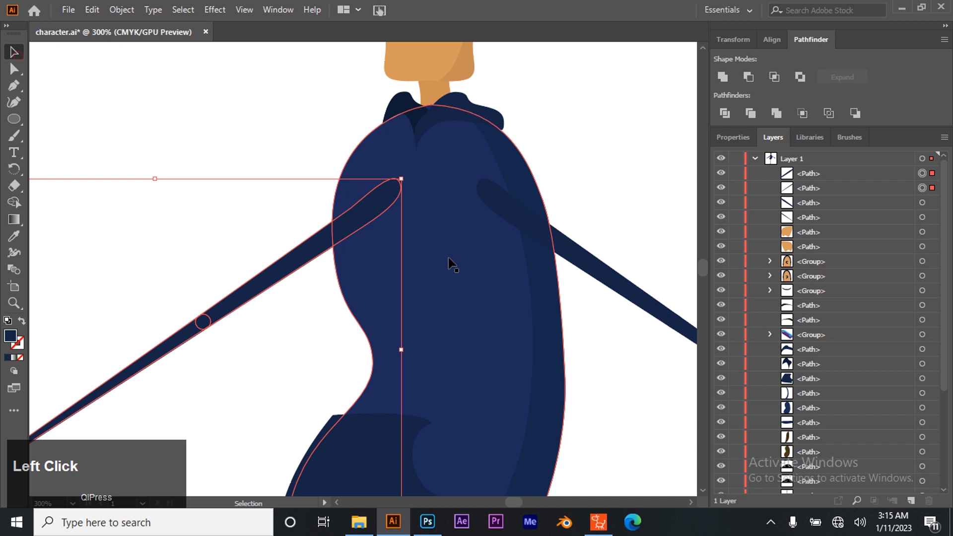
# - Nudge the mirrored arm pieces slightly at the shoulder and deselect them
pyautogui.moveTo(334, 227)
pyautogui.mouseDown()
pyautogui.moveTo(324, 233)
pyautogui.moveTo(337, 225)
pyautogui.mouseUp()
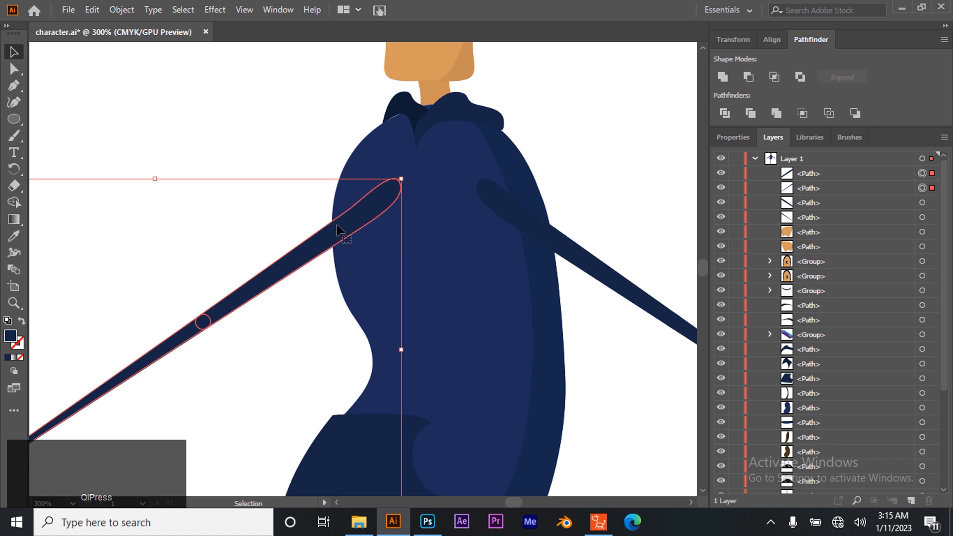
pyautogui.scroll(-2, 281, 254)
pyautogui.scroll(-2, 281, 255)
pyautogui.moveTo(247, 268); pyautogui.dragTo(506, 206)
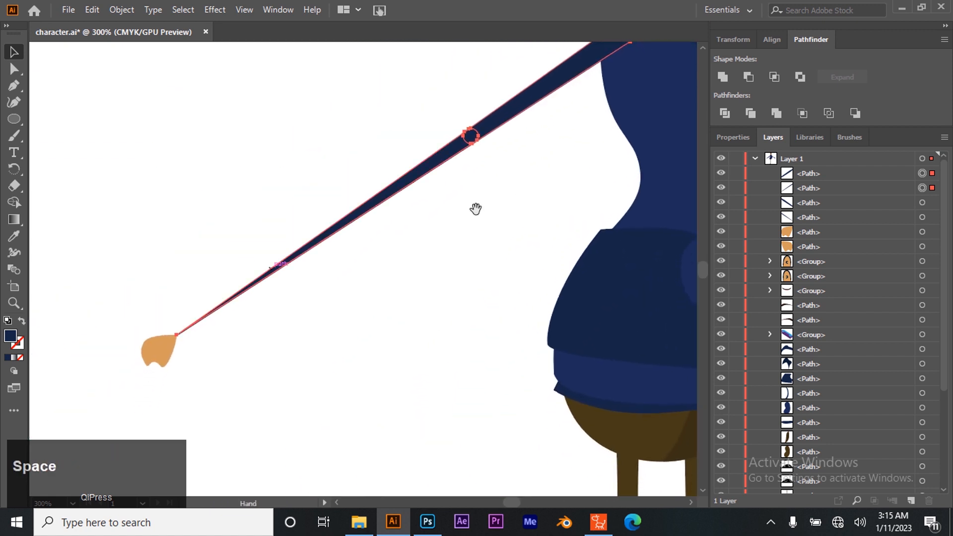
pyautogui.click(15, 56)
pyautogui.click(180, 372)
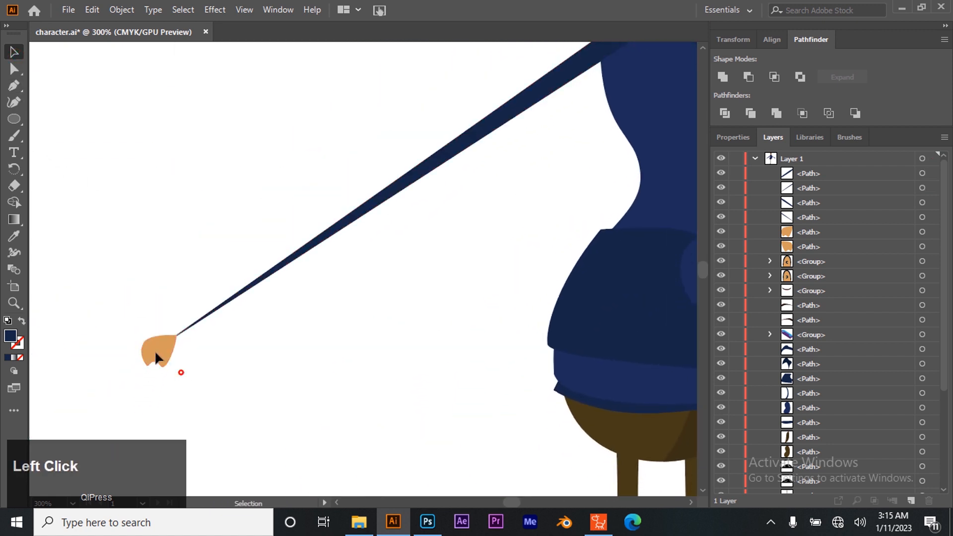
# - Select both mirrored arm pieces and shift them slightly down so the wrist tip meets the hand's corner
pyautogui.click(922, 173)
pyautogui.keyDown('shift'); pyautogui.click(923, 187); pyautogui.keyUp('shift')
pyautogui.click(12, 305)
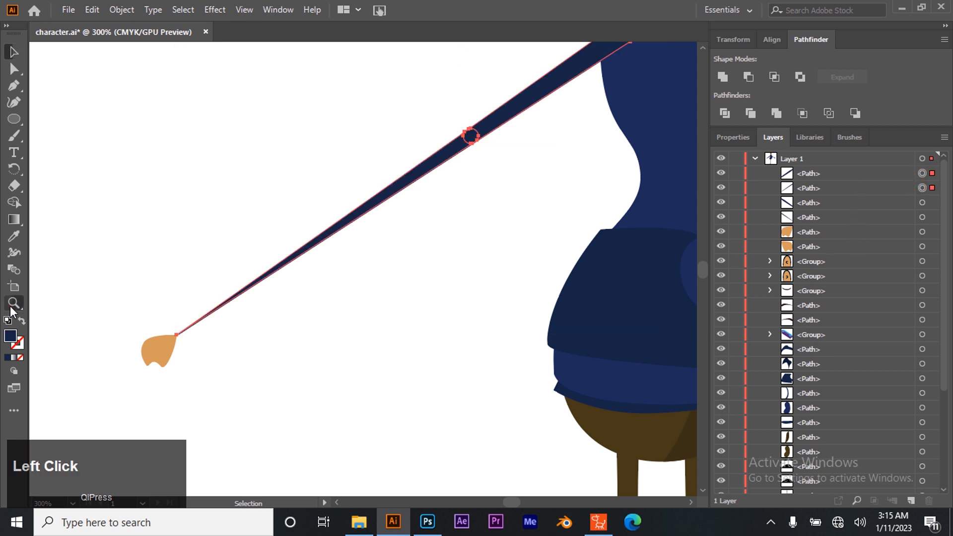
pyautogui.click(204, 340)
pyautogui.click(329, 298)
pyautogui.click(329, 277)
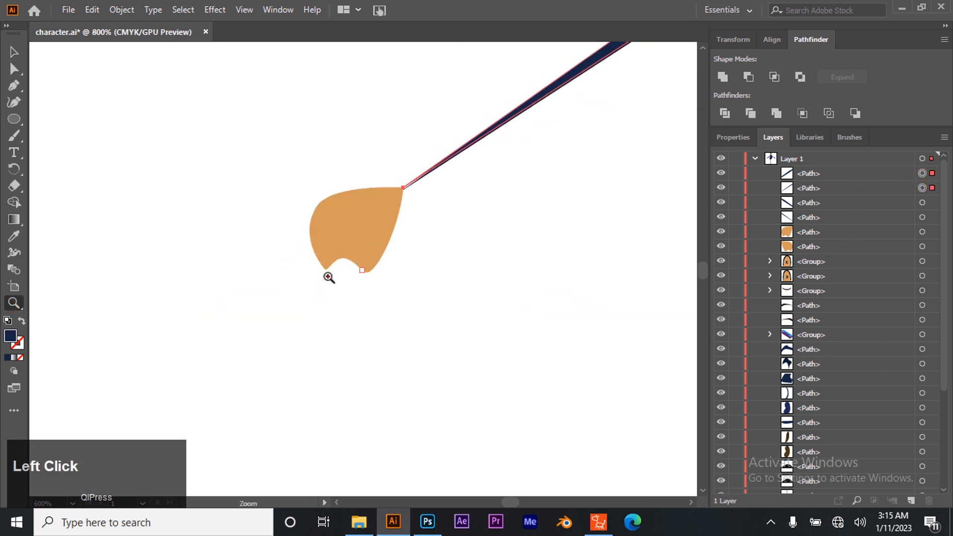
pyautogui.click(14, 51)
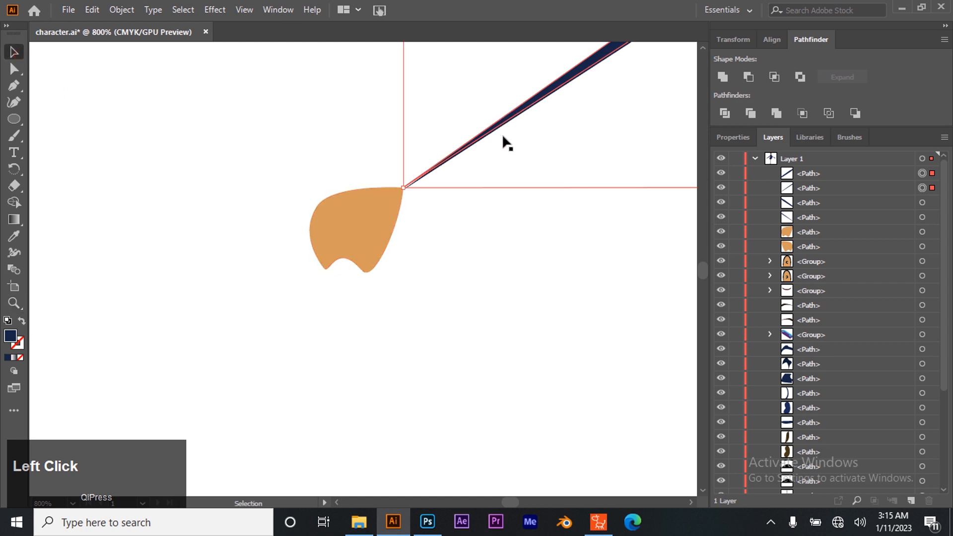
pyautogui.click(14, 303)
pyautogui.click(524, 128)
pyautogui.click(287, 332)
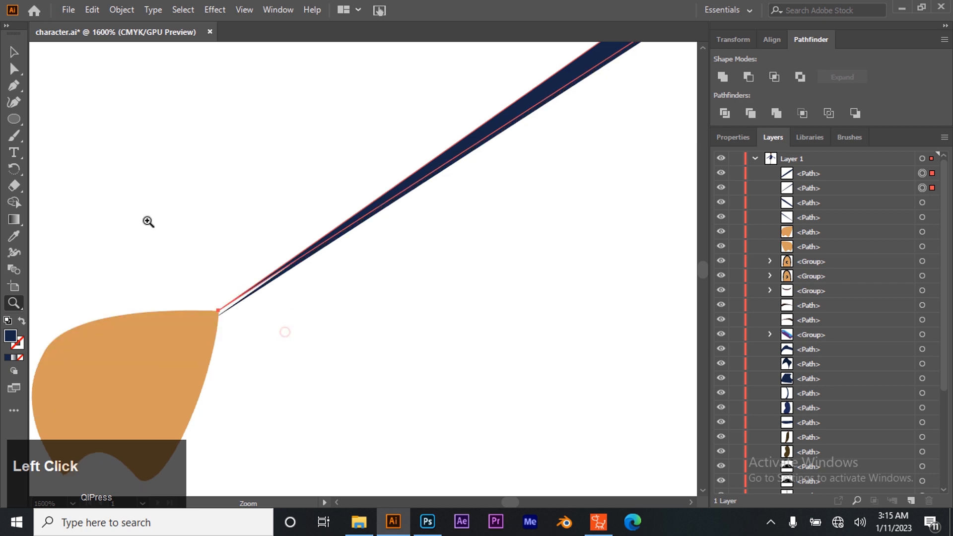
pyautogui.click(14, 53)
pyautogui.moveTo(432, 169); pyautogui.dragTo(431, 174)
# - Delete the original unsplit arm path stacked directly below the two leg paths
pyautogui.press('z')
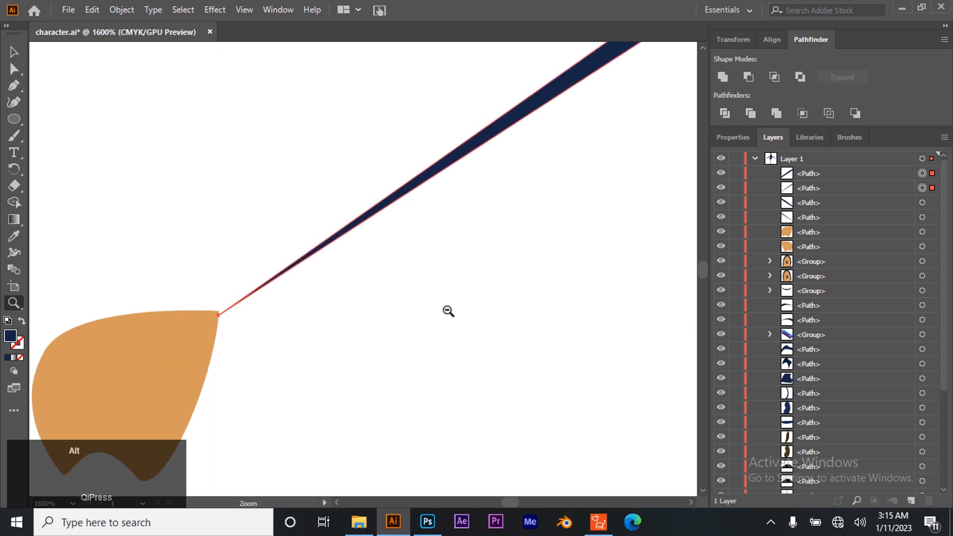
pyautogui.keyDown('alt'); pyautogui.click(445, 305); pyautogui.keyUp('alt')
pyautogui.keyDown('alt'); pyautogui.click(445, 305); pyautogui.keyUp('alt')
pyautogui.keyDown('alt'); pyautogui.click(445, 304); pyautogui.keyUp('alt')
pyautogui.keyDown('alt'); pyautogui.click(445, 304); pyautogui.keyUp('alt')
pyautogui.keyDown('alt'); pyautogui.click(445, 304); pyautogui.keyUp('alt')
pyautogui.keyDown('alt'); pyautogui.click(445, 304); pyautogui.keyUp('alt')
pyautogui.keyDown('alt'); pyautogui.click(446, 305); pyautogui.keyUp('alt')
pyautogui.keyDown('alt'); pyautogui.click(445, 305); pyautogui.keyUp('alt')
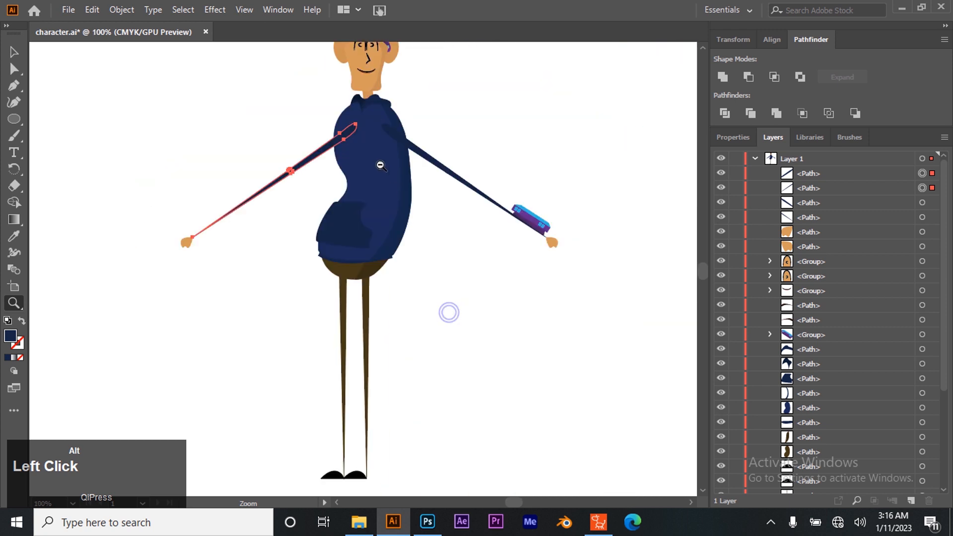
pyautogui.scroll(3, 447, 312)
pyautogui.click(13, 57)
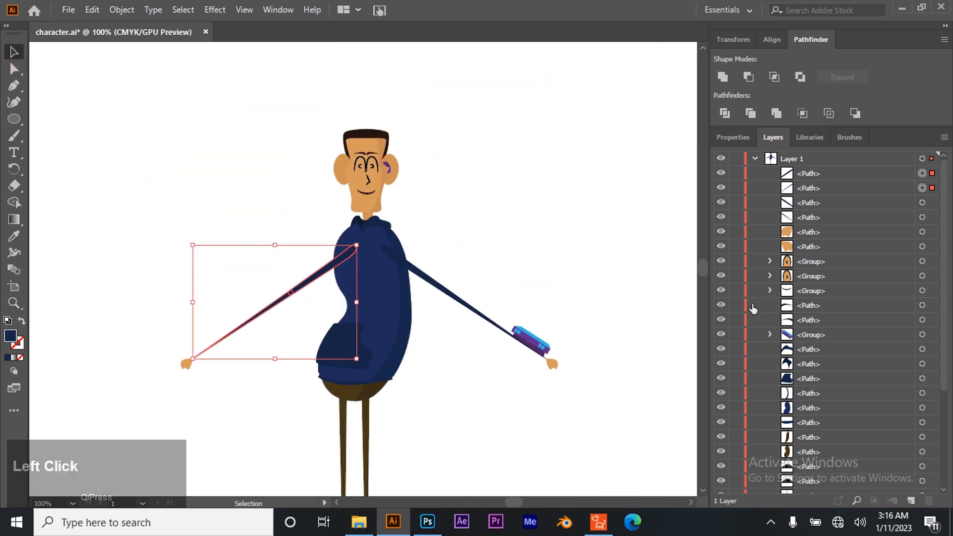
pyautogui.scroll(-2, 839, 327)
pyautogui.click(809, 438)
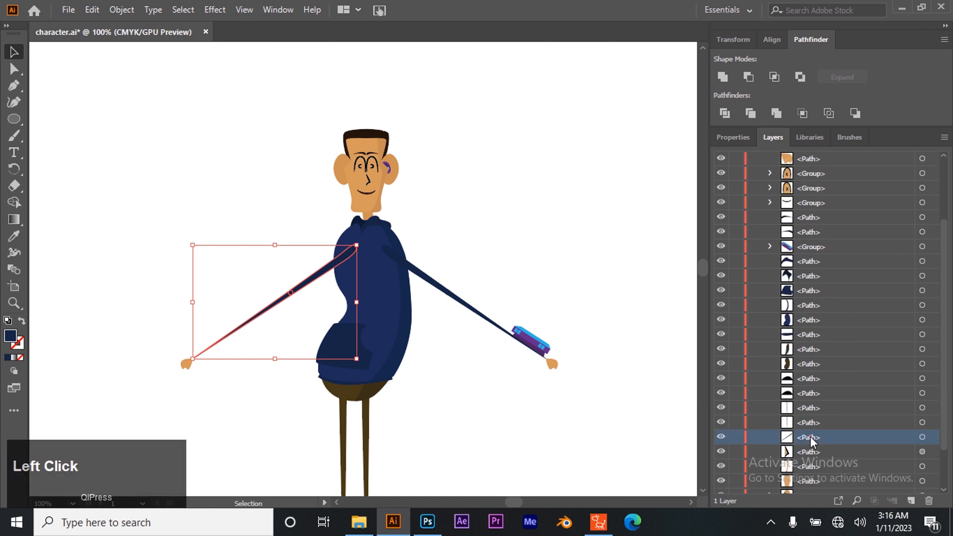
pyautogui.moveTo(809, 438); pyautogui.dragTo(911, 502)
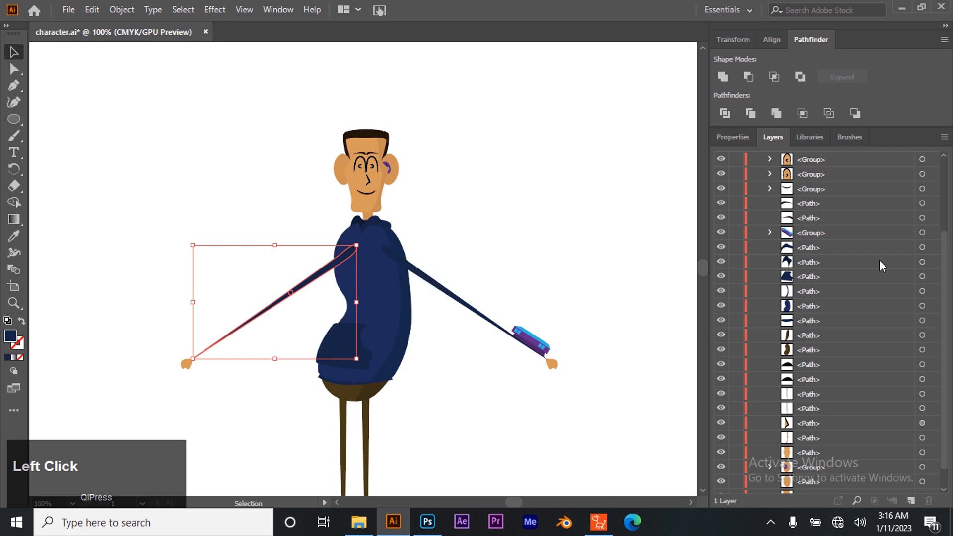
# - Move the mirrored upper-arm and forearm paths in the layer stack to just below the trousers and above the shoes
pyautogui.scroll(3, 878, 260)
pyautogui.click(830, 175)
pyautogui.keyDown('shift'); pyautogui.click(832, 188); pyautogui.keyUp('shift')
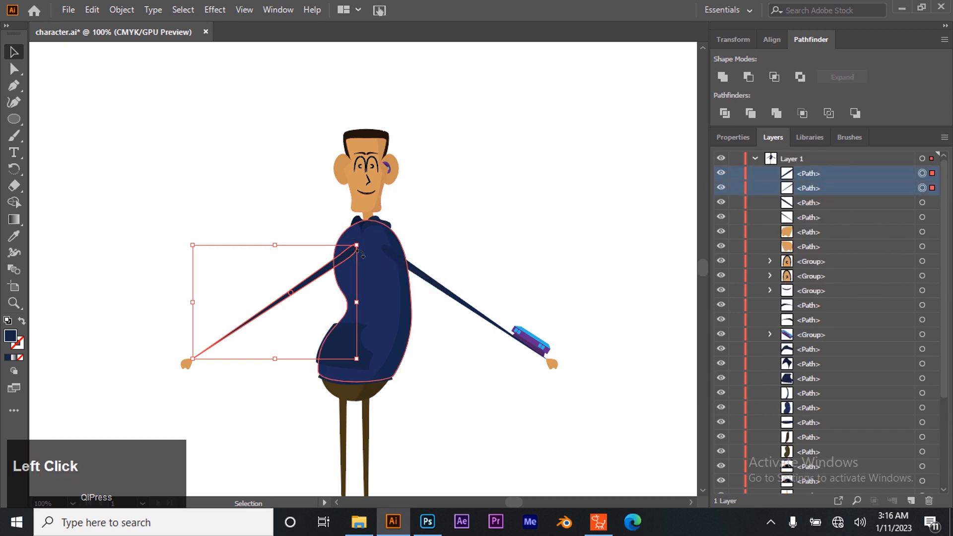
pyautogui.moveTo(829, 184); pyautogui.dragTo(822, 447)
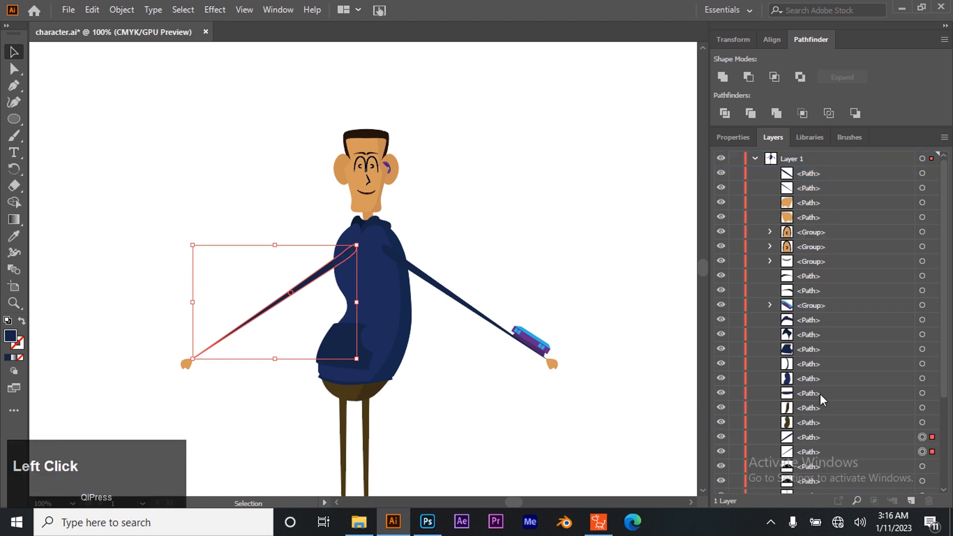
# - Move the other arm's upper-arm and forearm paths in the layer stack to just below the purple wrist gadget group
pyautogui.click(817, 174)
pyautogui.keyDown('shift'); pyautogui.click(814, 189); pyautogui.keyUp('shift')
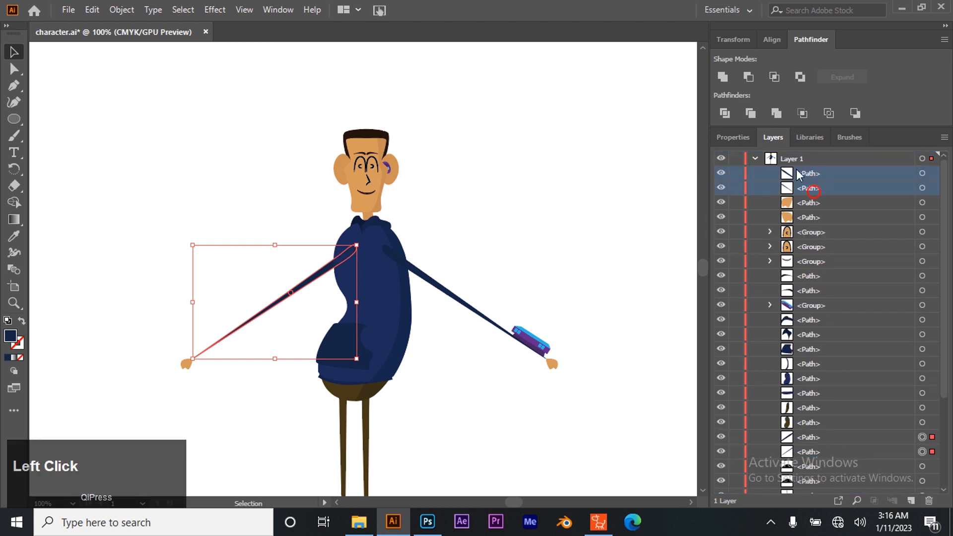
pyautogui.moveTo(821, 184); pyautogui.dragTo(825, 311)
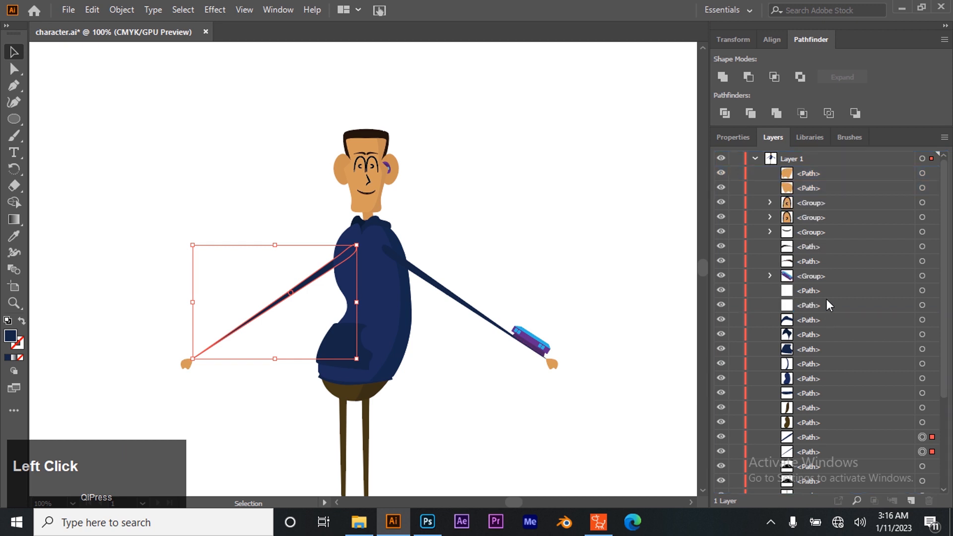
# - Restack each of the two hand paths directly below its matching arm pieces, and clear the selection
pyautogui.click(834, 172)
pyautogui.moveTo(808, 176); pyautogui.dragTo(809, 312)
pyautogui.click(810, 175)
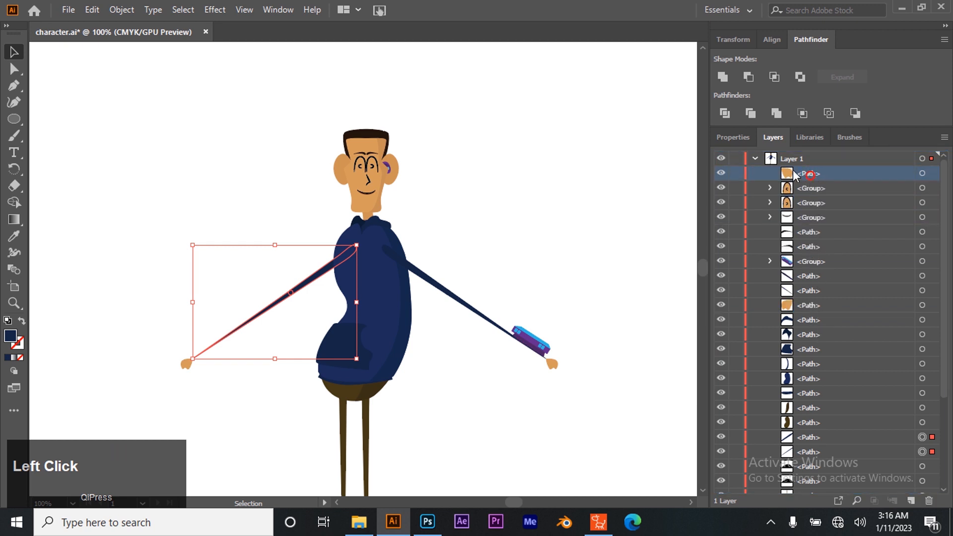
pyautogui.moveTo(820, 177); pyautogui.dragTo(817, 455)
pyautogui.click(644, 432)
# - Draw a small dark navy circle with the Ellipse tool on the upper part of the leg below the shaded trouser side
pyautogui.scroll(-5, 263, 351)
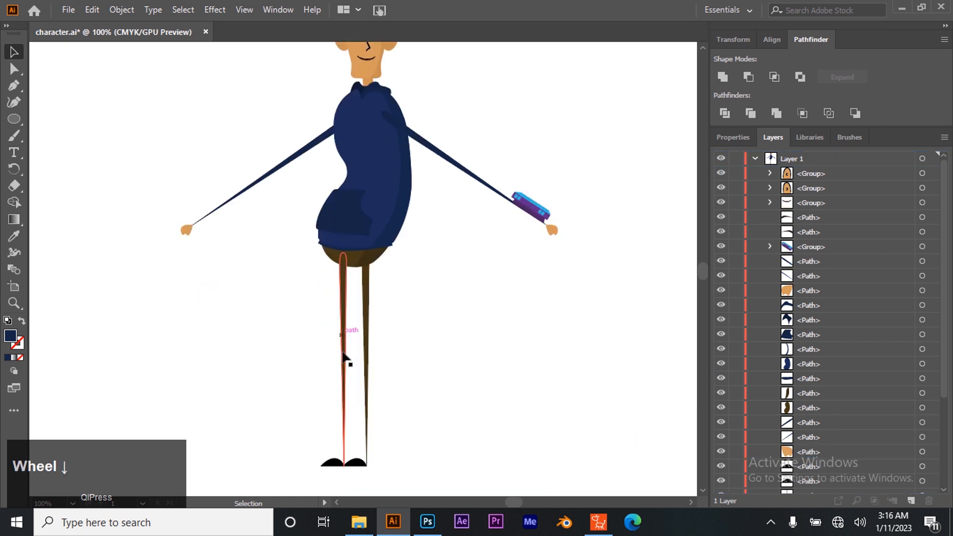
pyautogui.click(13, 302)
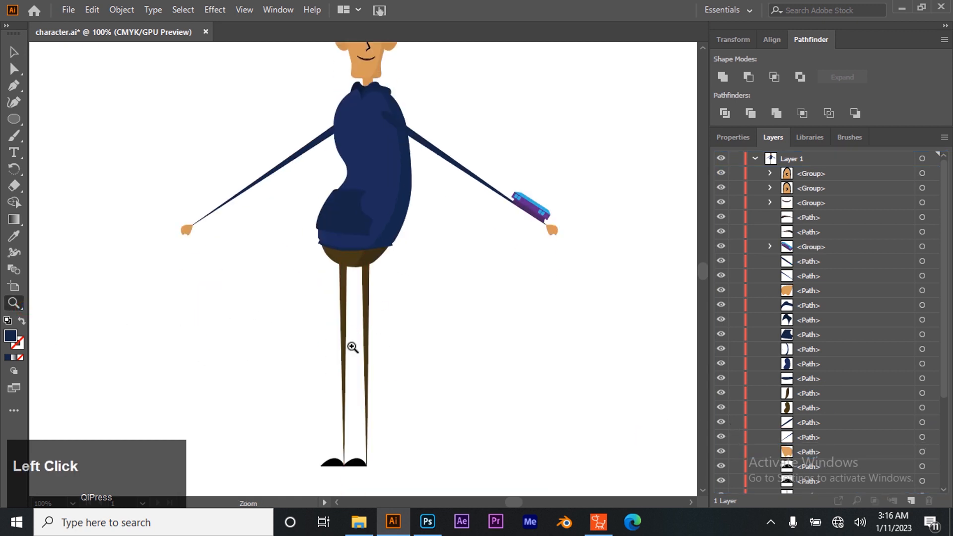
pyautogui.click(350, 352)
pyautogui.click(388, 286)
pyautogui.click(368, 231)
pyautogui.scroll(4, 390, 248)
pyautogui.click(13, 51)
pyautogui.scroll(-2, 384, 252)
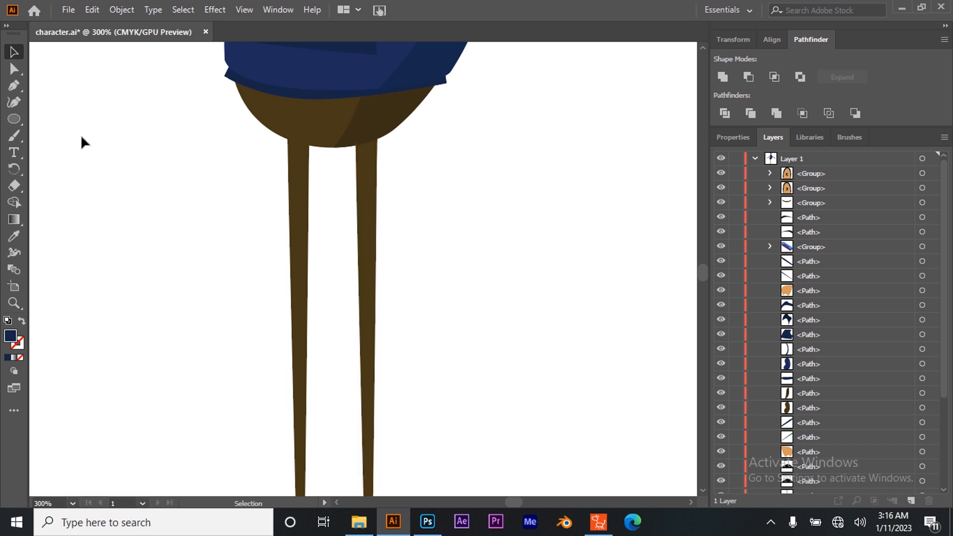
pyautogui.click(13, 119)
pyautogui.moveTo(352, 260); pyautogui.dragTo(369, 276)
# - Move the circle onto the leg so it spans the leg's width, and deselect it
pyautogui.click(13, 51)
pyautogui.click(20, 306)
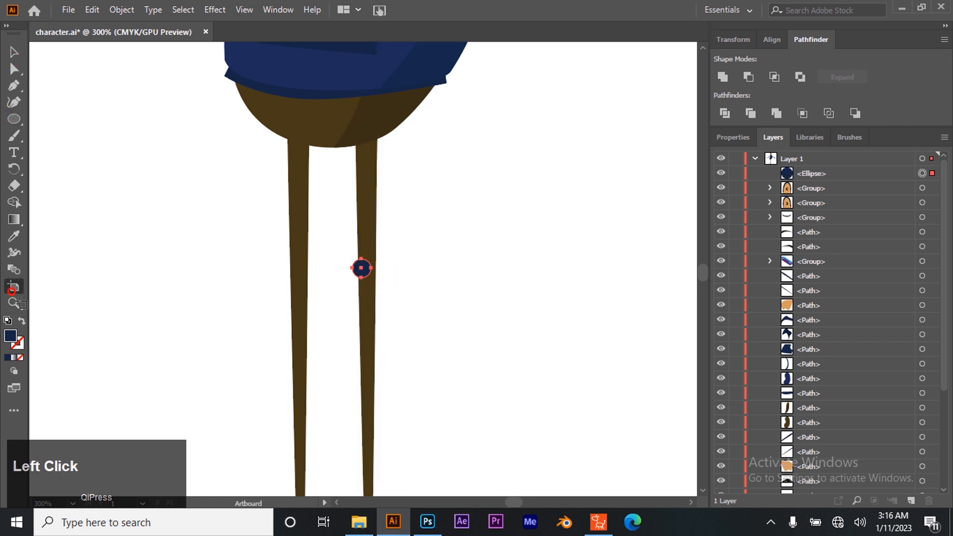
pyautogui.click(377, 293)
pyautogui.click(14, 51)
pyautogui.moveTo(311, 191)
pyautogui.mouseDown()
pyautogui.moveTo(335, 194)
pyautogui.moveTo(324, 197)
pyautogui.mouseUp()
pyautogui.click(456, 271)
# - Examine the circle's height on the leg against the character's full leg length
pyautogui.press('z')
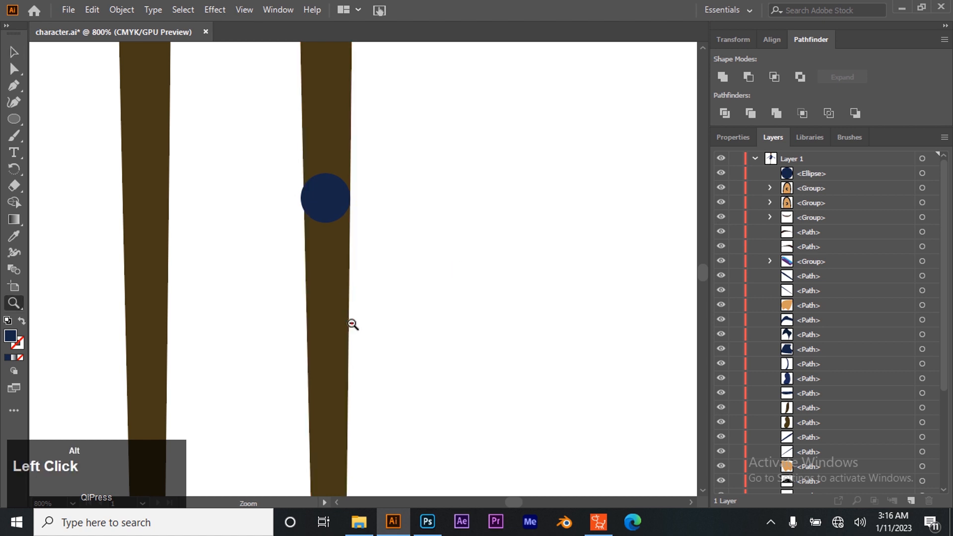
pyautogui.keyDown('alt'); pyautogui.click(352, 323); pyautogui.keyUp('alt')
pyautogui.keyDown('alt'); pyautogui.click(352, 324); pyautogui.keyUp('alt')
pyautogui.keyDown('alt'); pyautogui.click(351, 324); pyautogui.keyUp('alt')
pyautogui.keyDown('alt'); pyautogui.click(352, 323); pyautogui.keyUp('alt')
pyautogui.keyDown('alt'); pyautogui.click(352, 324); pyautogui.keyUp('alt')
pyautogui.moveTo(325, 332); pyautogui.dragTo(313, 321)
pyautogui.press('z')
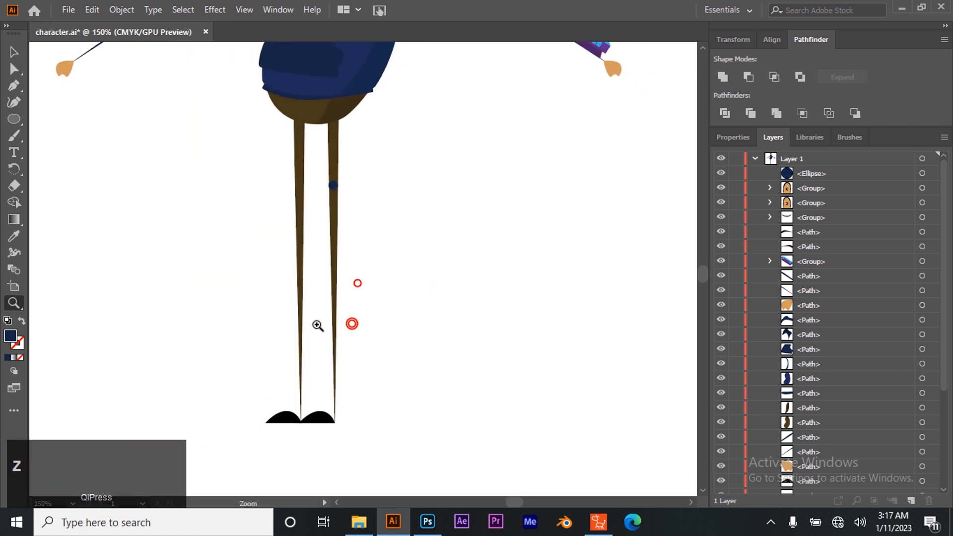
pyautogui.keyDown('alt'); pyautogui.click(317, 326); pyautogui.keyUp('alt')
pyautogui.moveTo(357, 256); pyautogui.dragTo(313, 365)
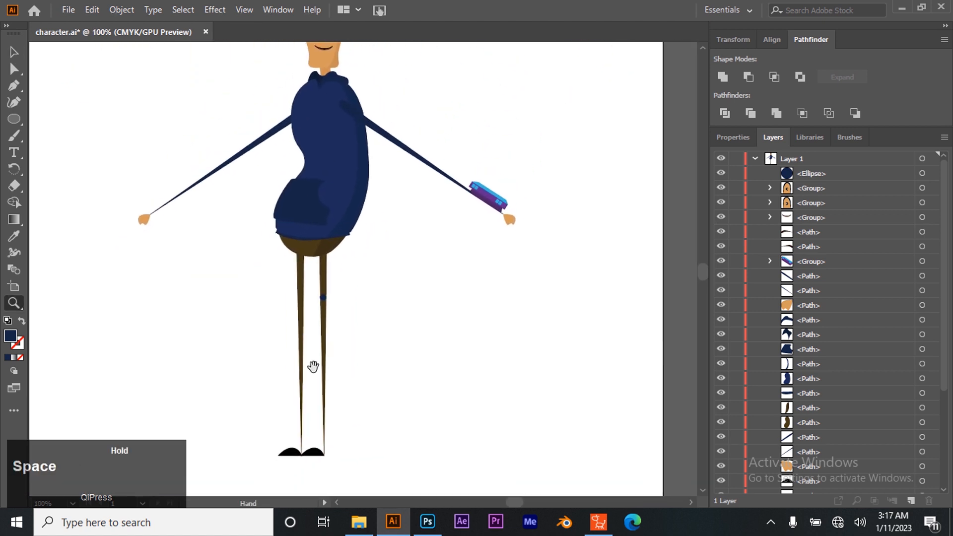
# - Move the circle lower on the leg to the knee, scale it to the leg's width there, and deselect it
pyautogui.click(13, 52)
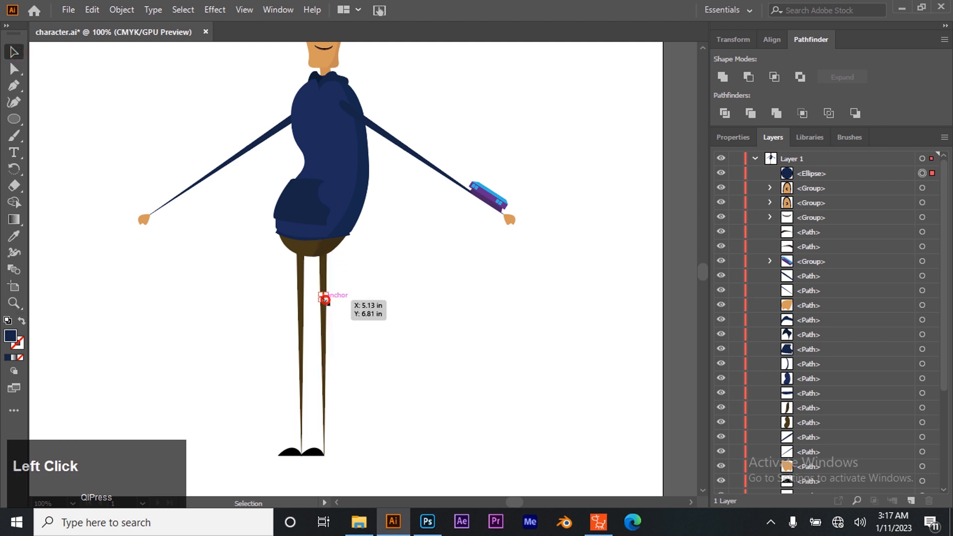
pyautogui.click(14, 303)
pyautogui.click(296, 332)
pyautogui.click(404, 256)
pyautogui.click(392, 243)
pyautogui.click(378, 223)
pyautogui.click(355, 304)
pyautogui.click(380, 328)
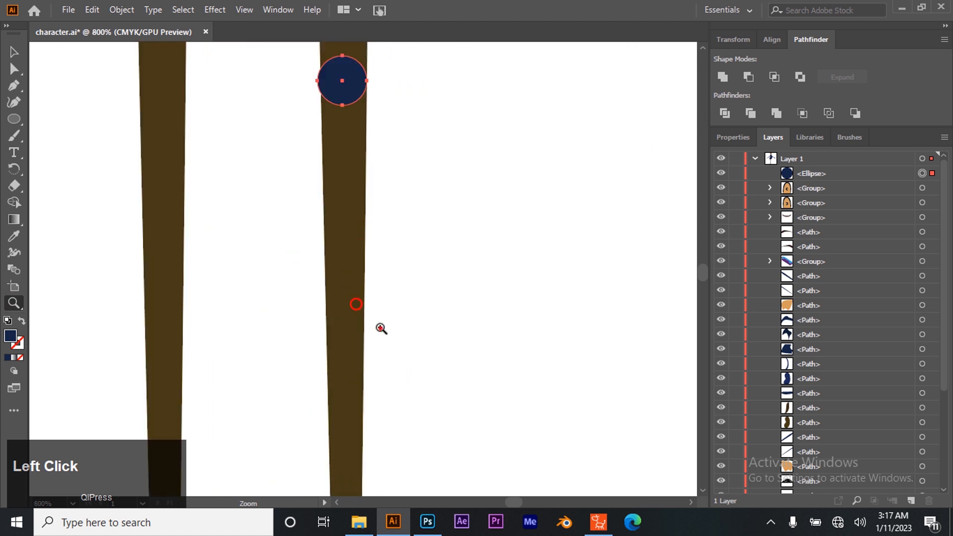
pyautogui.click(17, 53)
pyautogui.moveTo(355, 78); pyautogui.dragTo(322, 108)
pyautogui.click(396, 232)
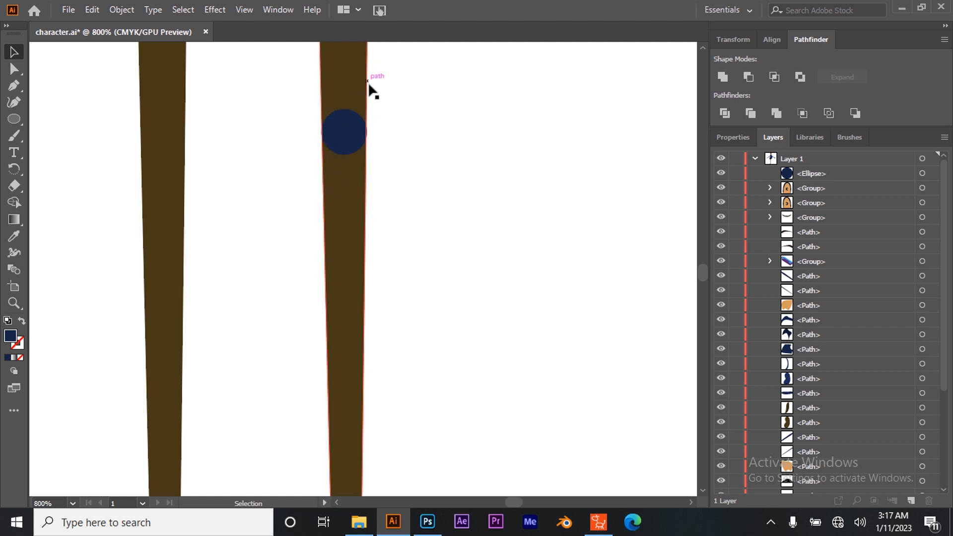
# - Draw a closed Pen shape over the thigh from the knee circle's centre up into the hoodie, wider than the leg
pyautogui.press('z')
pyautogui.keyDown('alt'); pyautogui.click(383, 169); pyautogui.keyUp('alt')
pyautogui.keyDown('alt'); pyautogui.click(384, 169); pyautogui.keyUp('alt')
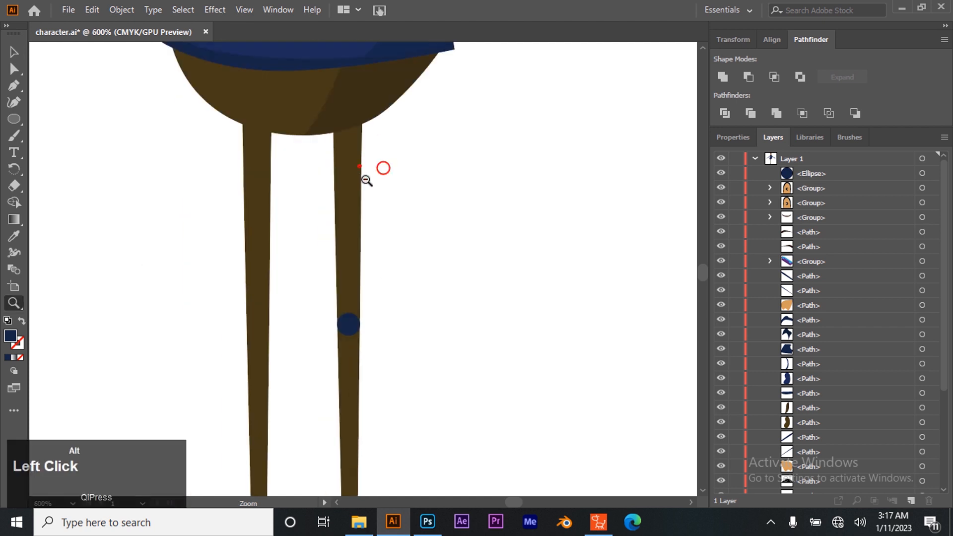
pyautogui.keyDown('alt'); pyautogui.click(375, 287); pyautogui.keyUp('alt')
pyautogui.keyDown('alt'); pyautogui.click(376, 286); pyautogui.keyUp('alt')
pyautogui.keyDown('alt'); pyautogui.click(376, 288); pyautogui.keyUp('alt')
pyautogui.click(14, 69)
pyautogui.click(13, 86)
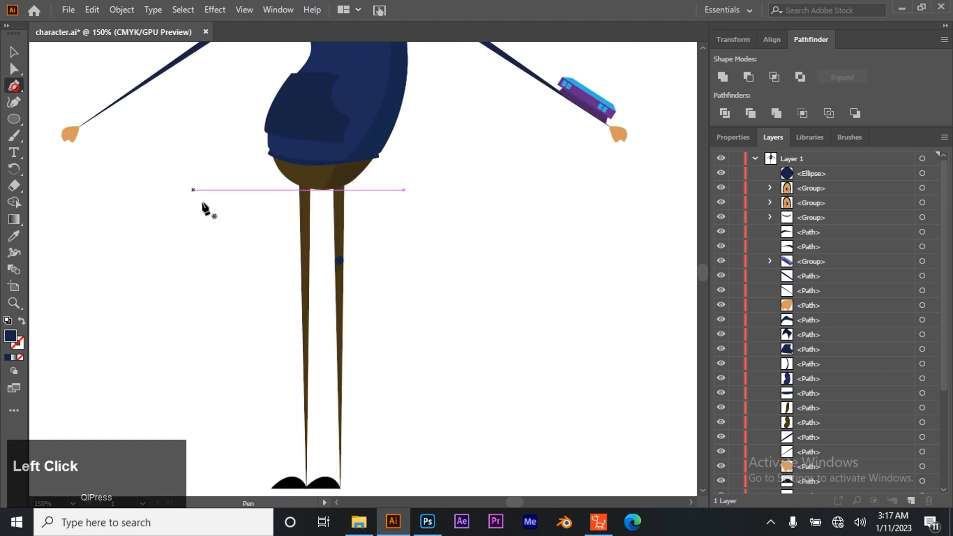
pyautogui.click(338, 260)
pyautogui.moveTo(339, 261); pyautogui.dragTo(354, 260)
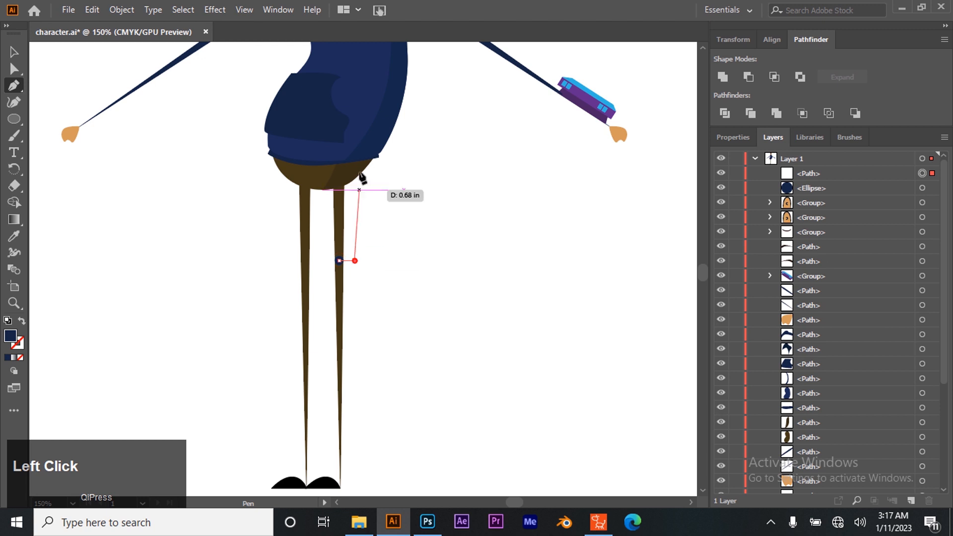
pyautogui.click(364, 128)
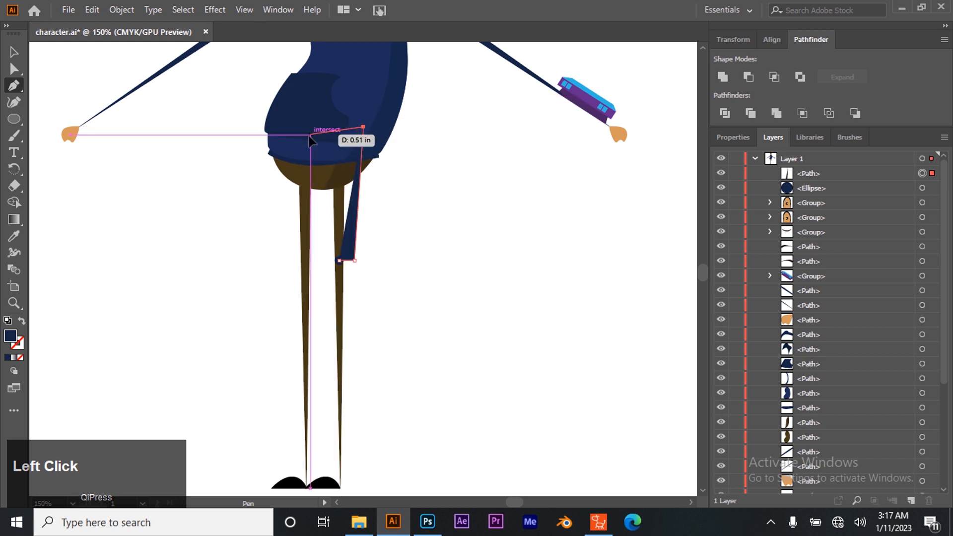
pyautogui.click(310, 134)
pyautogui.click(325, 260)
pyautogui.click(339, 261)
# - Duplicate the thigh shape and pull the copy's two top anchors down past the foot to cover the lower leg
pyautogui.click(14, 52)
pyautogui.moveTo(841, 172); pyautogui.dragTo(911, 501)
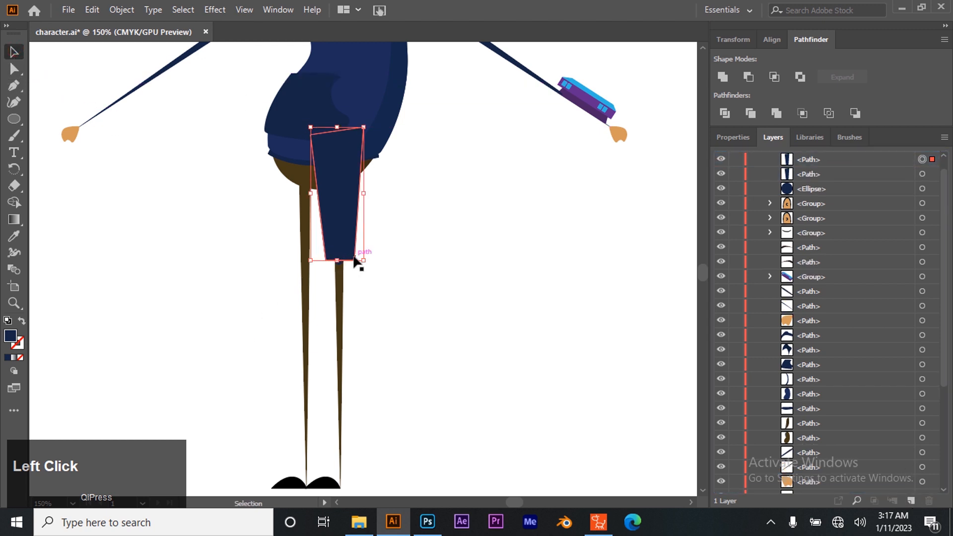
pyautogui.click(14, 69)
pyautogui.click(364, 128)
pyautogui.keyDown('shift'); pyautogui.click(311, 134); pyautogui.keyUp('shift')
pyautogui.moveTo(311, 135); pyautogui.dragTo(314, 492)
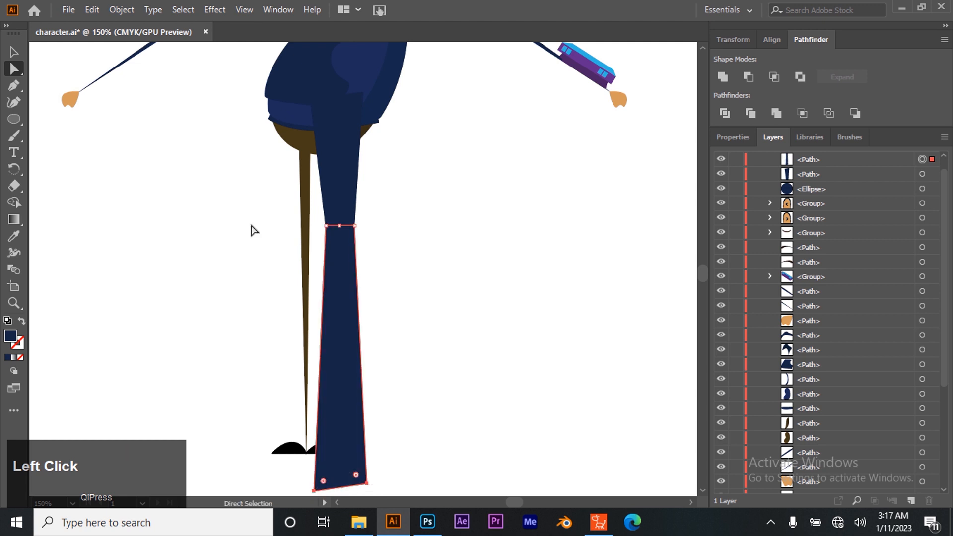
# - Duplicate the knee circle
pyautogui.click(14, 51)
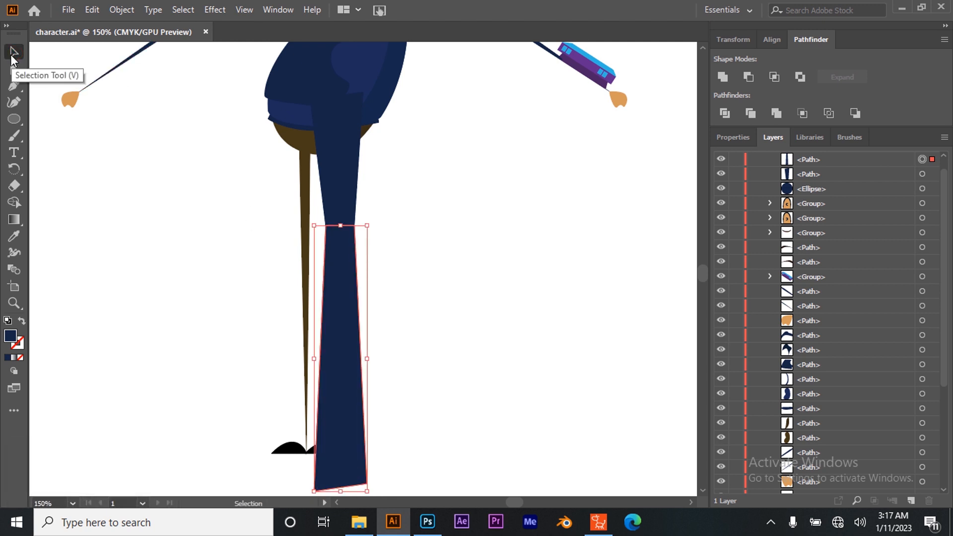
pyautogui.moveTo(843, 187); pyautogui.dragTo(911, 500)
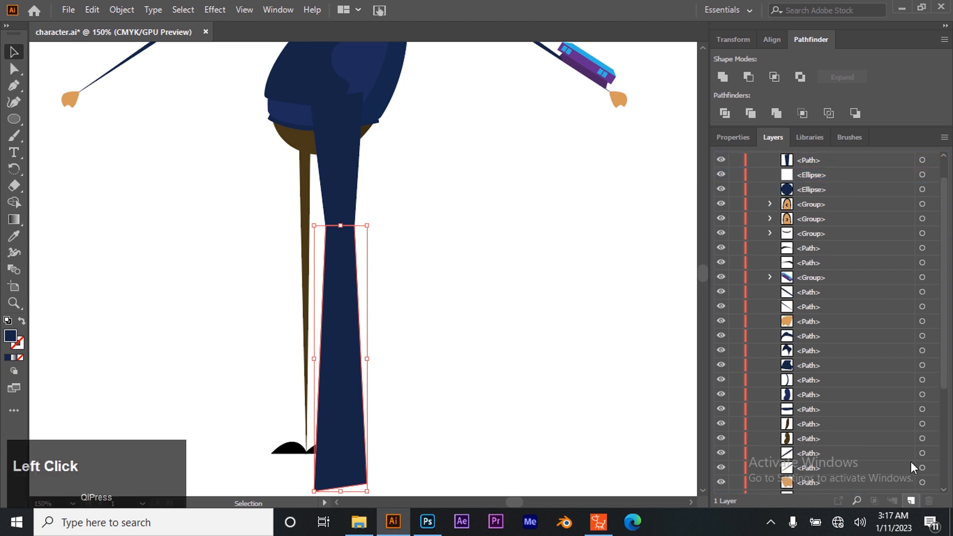
# - Unite one knee circle with the lower-leg shape and the other knee circle with the thigh shape
pyautogui.scroll(2, 883, 238)
pyautogui.click(923, 203)
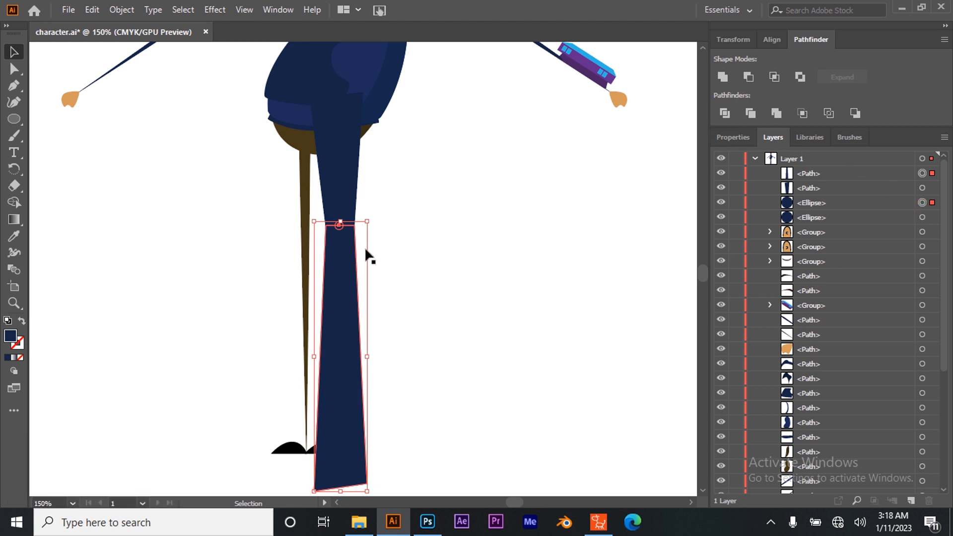
pyautogui.click(723, 77)
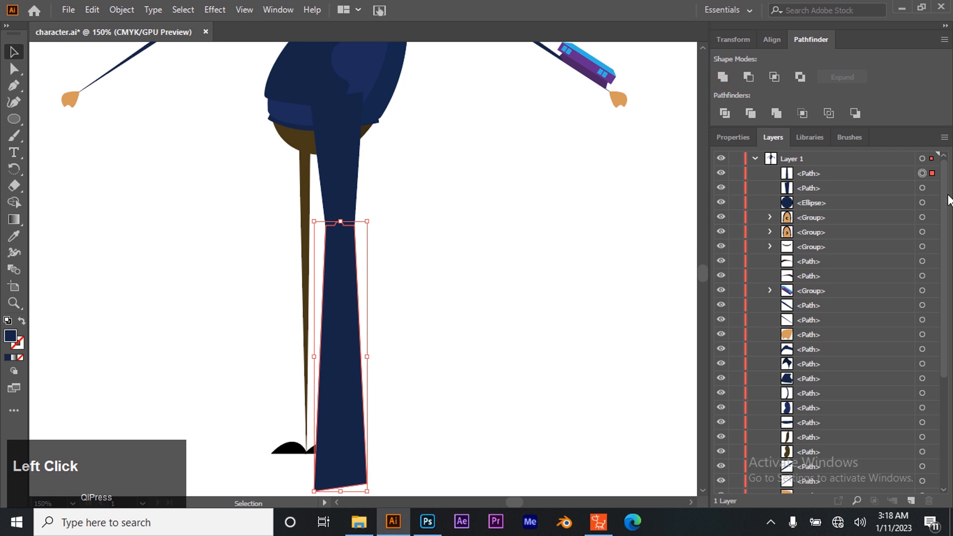
pyautogui.click(922, 188)
pyautogui.keyDown('shift'); pyautogui.click(922, 202); pyautogui.keyUp('shift')
pyautogui.click(723, 78)
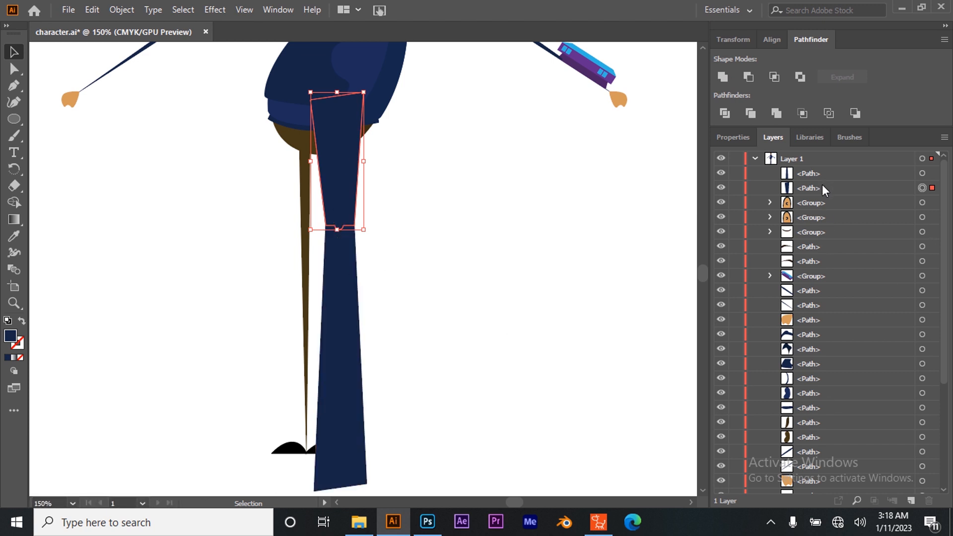
# - Move the united thigh and lower-leg shapes down the stacking order to just above the original leg paths
pyautogui.moveTo(827, 184); pyautogui.dragTo(817, 480)
pyautogui.scroll(-3, 828, 418)
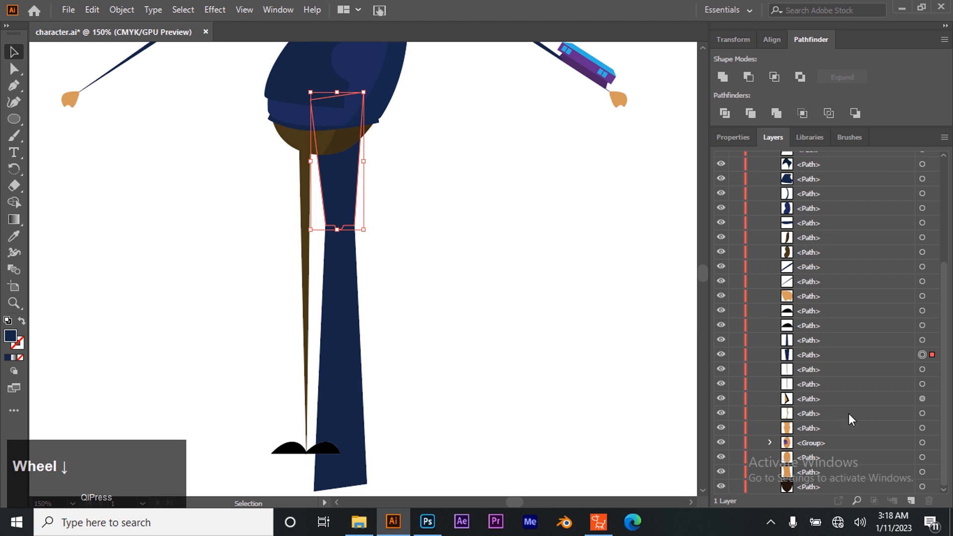
pyautogui.click(816, 367)
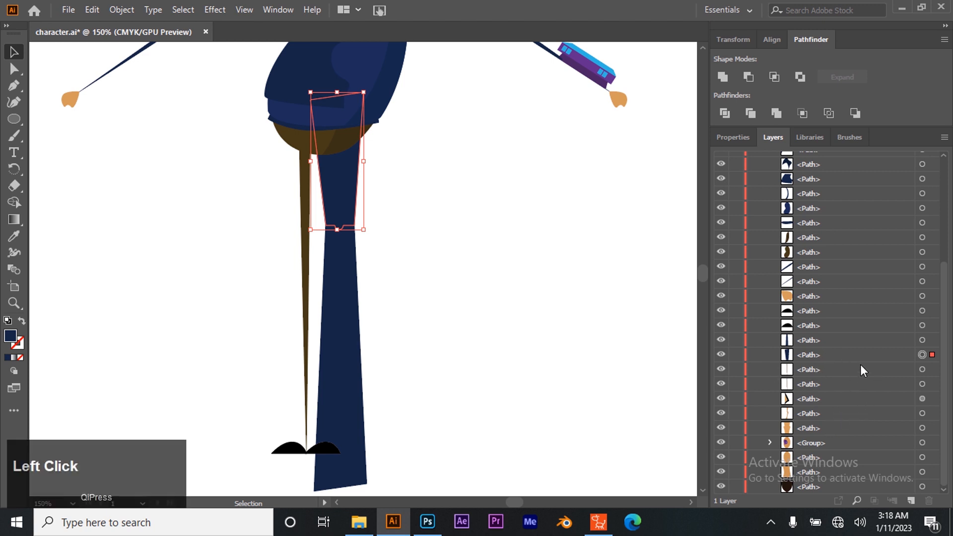
# - Duplicate the original leg path that lies under the thigh and lower-leg shapes
pyautogui.click(922, 354)
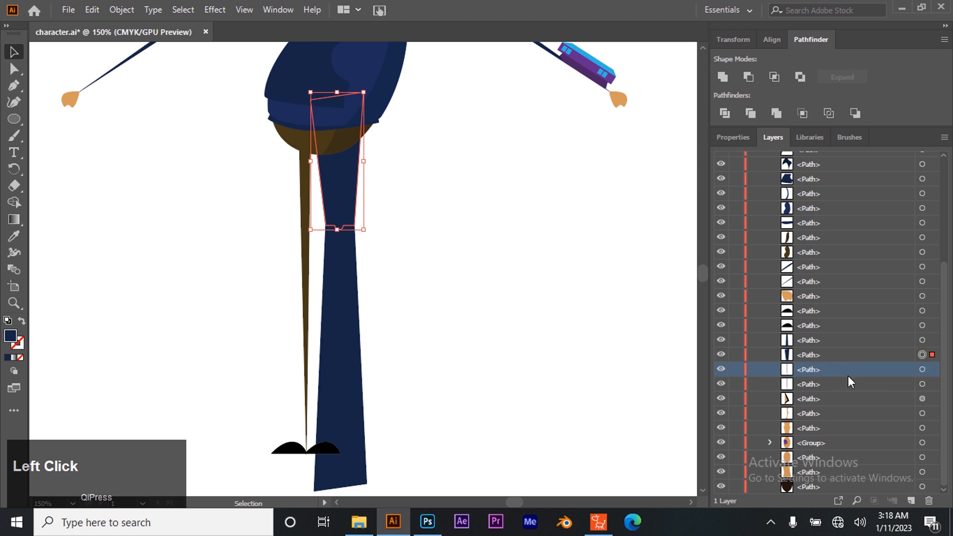
pyautogui.click(720, 369)
pyautogui.click(721, 370)
pyautogui.click(829, 384)
pyautogui.moveTo(821, 373); pyautogui.dragTo(827, 368)
pyautogui.click(891, 372)
pyautogui.moveTo(912, 499); pyautogui.dragTo(911, 500)
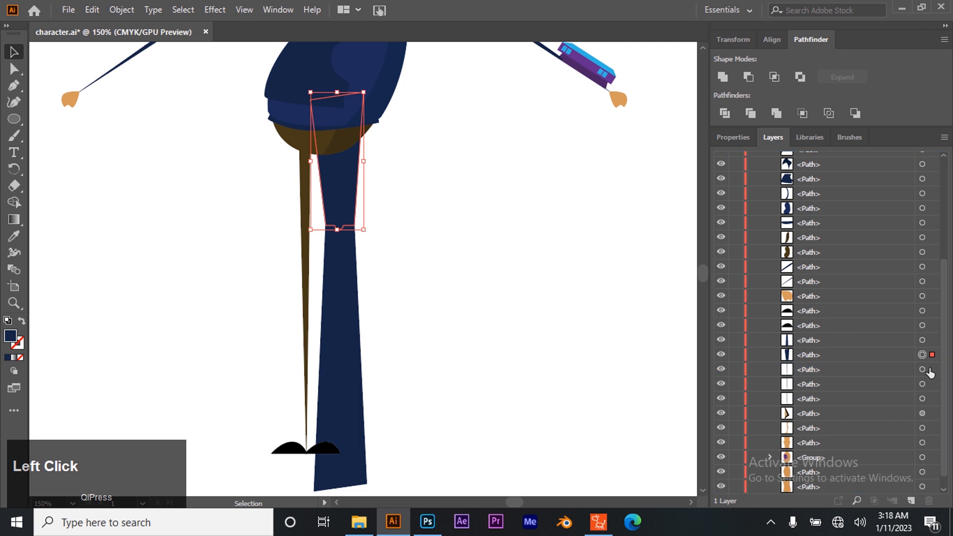
# - Intersect the thigh shape with one copy of the leg path and the lower-leg shape with the other
pyautogui.keyDown('shift'); pyautogui.click(922, 369); pyautogui.keyUp('shift')
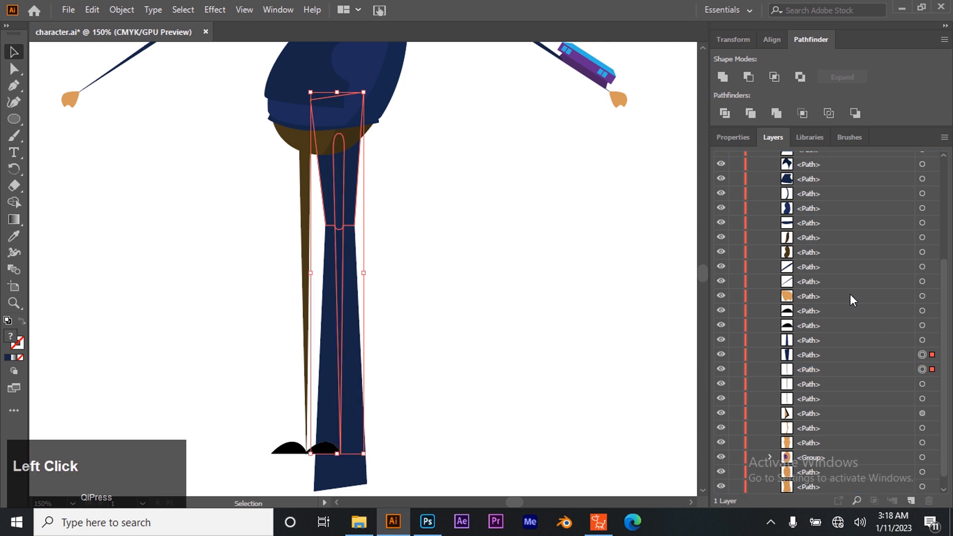
pyautogui.click(774, 78)
pyautogui.click(920, 369)
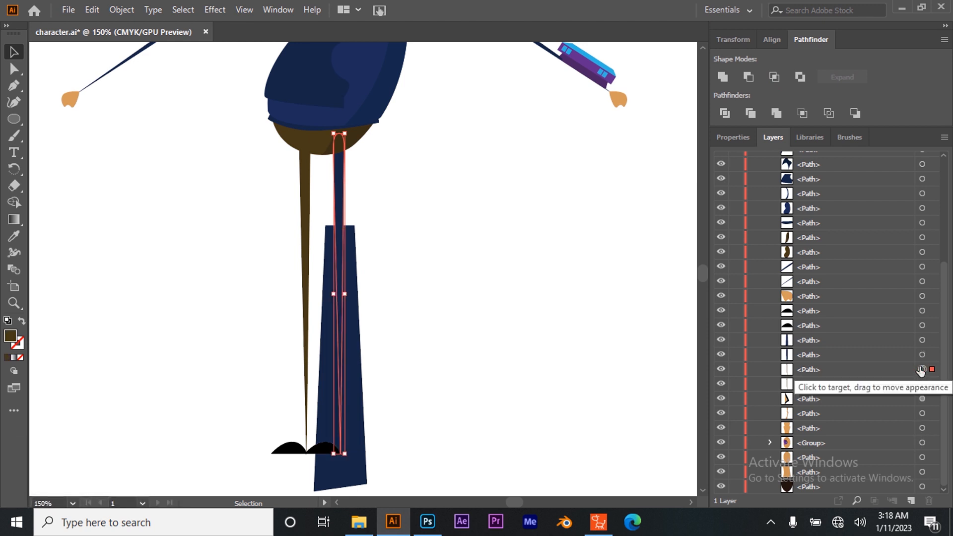
pyautogui.keyDown('shift'); pyautogui.click(922, 340); pyautogui.keyUp('shift')
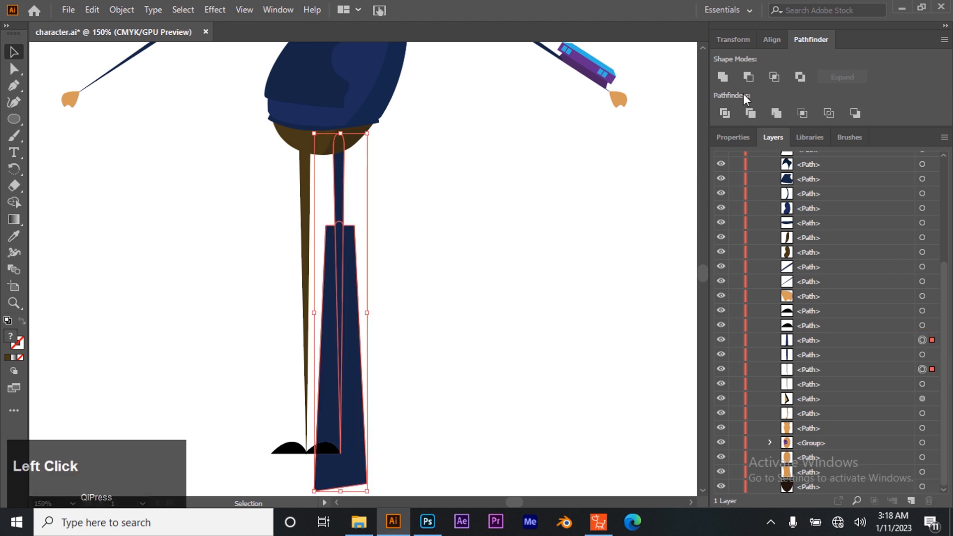
pyautogui.click(774, 77)
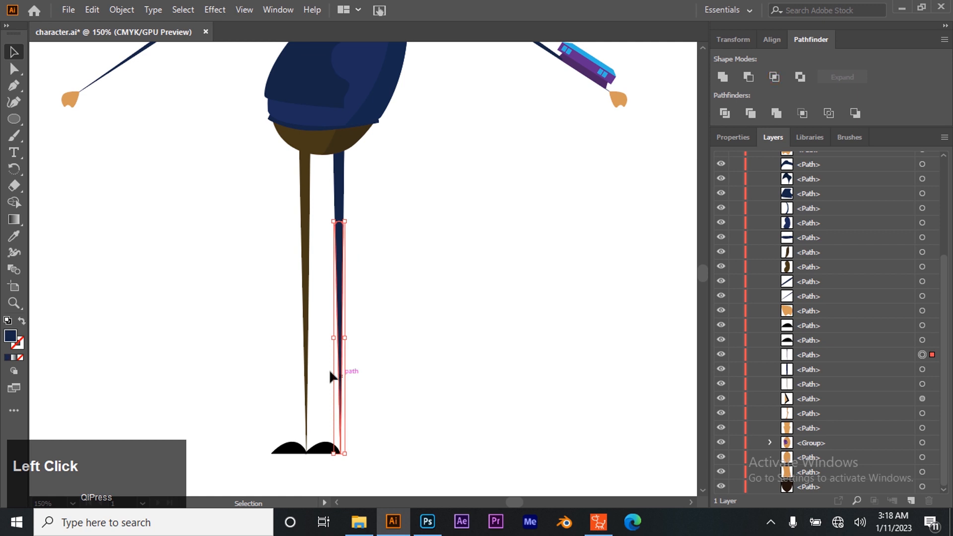
# - Pull the upper and lower leg pieces away from the body to test the split, and undo the moves
pyautogui.moveTo(335, 179); pyautogui.dragTo(389, 167)
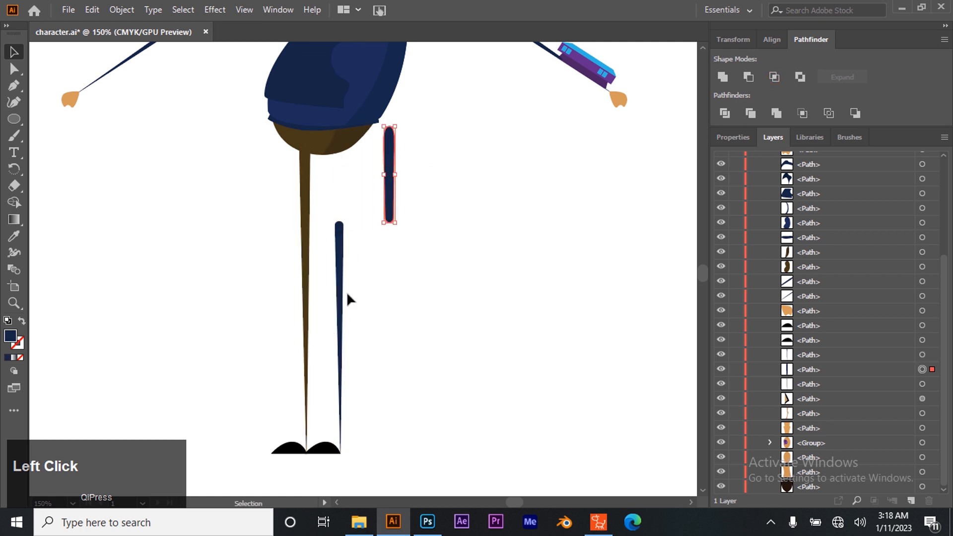
pyautogui.moveTo(337, 285); pyautogui.dragTo(421, 309)
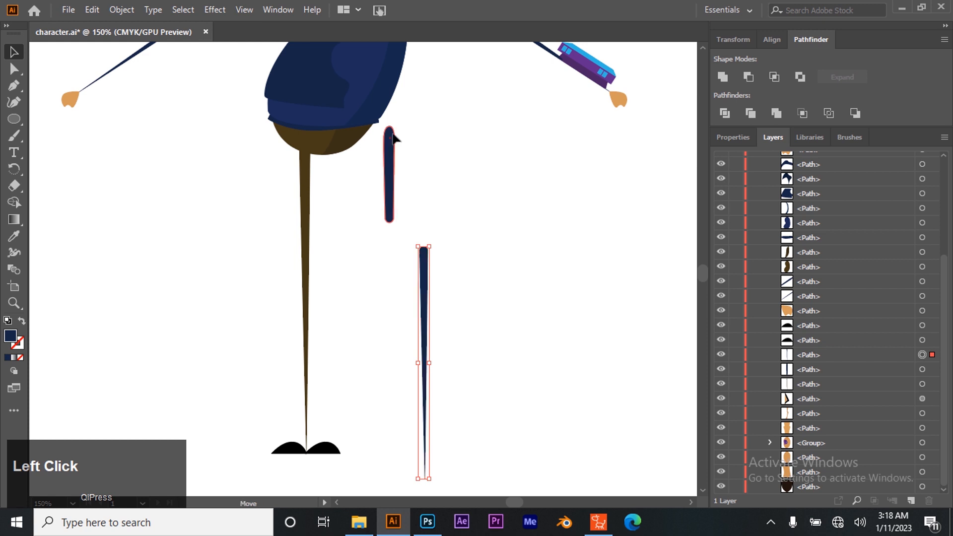
pyautogui.moveTo(390, 138); pyautogui.dragTo(408, 121)
pyautogui.moveTo(426, 257); pyautogui.dragTo(417, 251)
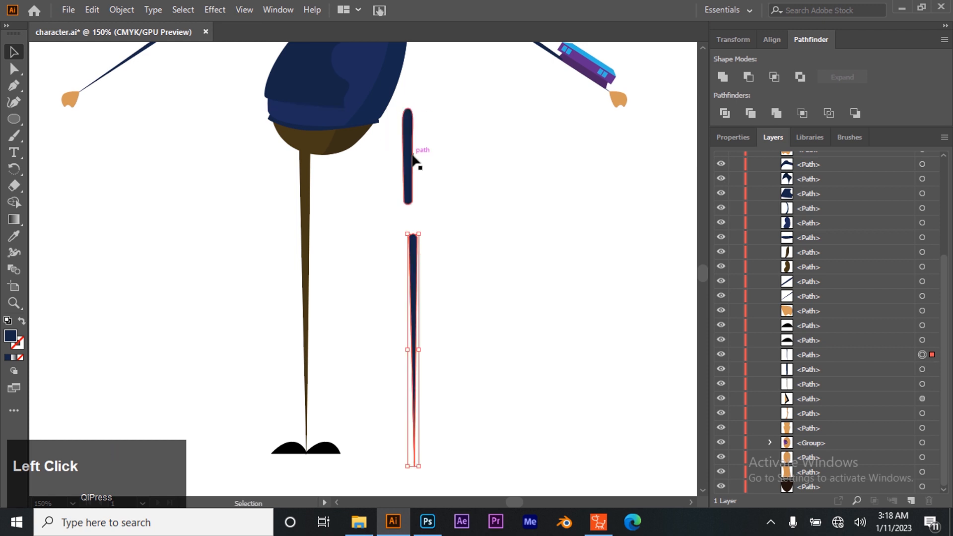
pyautogui.moveTo(404, 164); pyautogui.dragTo(374, 175)
pyautogui.click(416, 290)
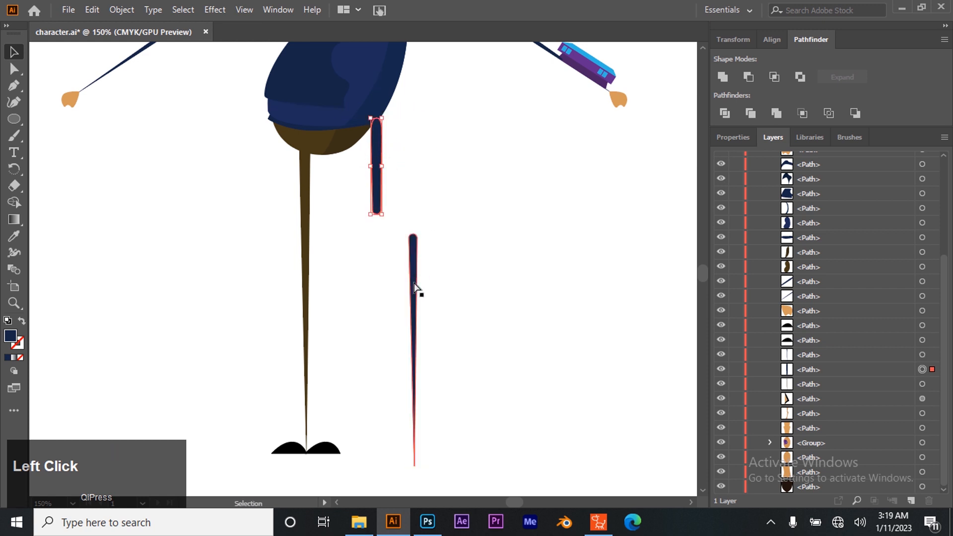
pyautogui.hotkey('ctrl', 'z')
pyautogui.hotkey('ctrl', 'z')
pyautogui.hotkey('ctrl', 'z')
pyautogui.hotkey('ctrl', 'z')
pyautogui.hotkey('ctrl', 'z')
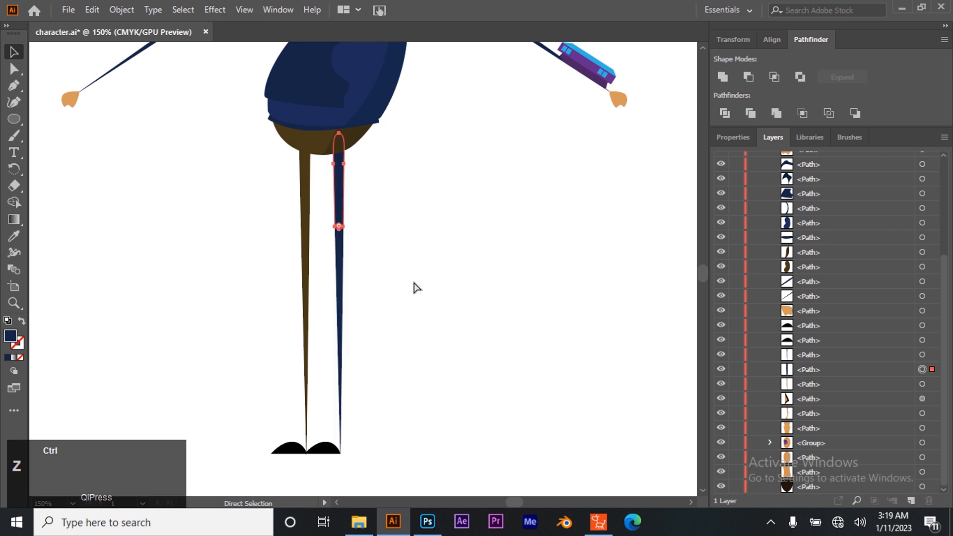
# - Recolor the upper and lower leg pieces with the brown sampled from the other leg
pyautogui.keyDown('shift'); pyautogui.click(342, 252); pyautogui.keyUp('shift')
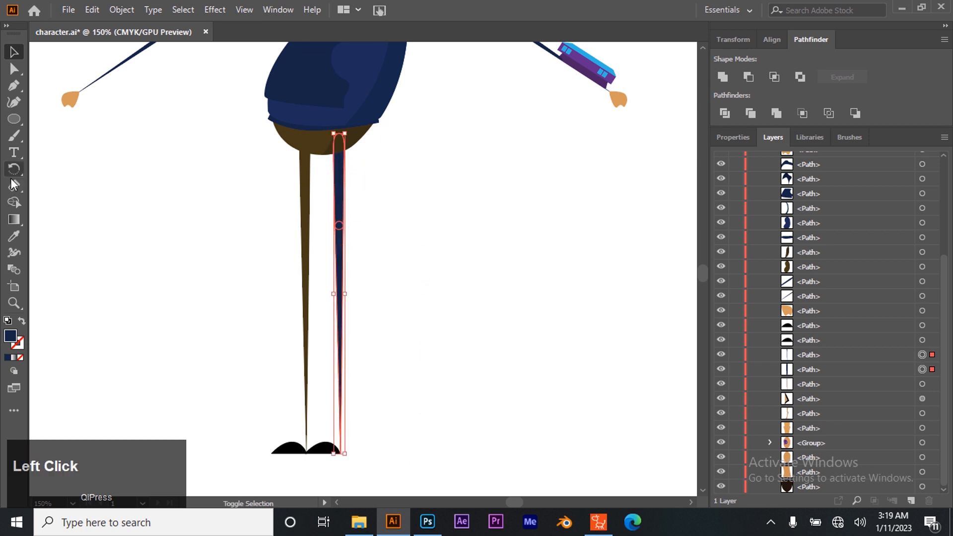
pyautogui.click(14, 236)
pyautogui.click(309, 197)
pyautogui.click(13, 51)
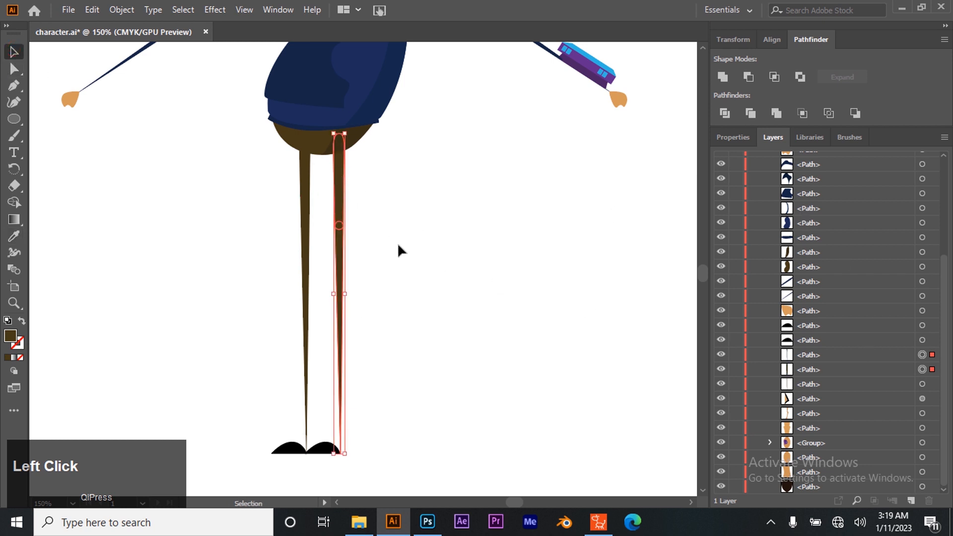
# - Duplicate the upper and lower leg pieces and place one pair exactly over the other, unsplit leg
pyautogui.click(854, 353)
pyautogui.keyDown('shift'); pyautogui.click(834, 367); pyautogui.keyUp('shift')
pyautogui.moveTo(830, 372); pyautogui.dragTo(911, 501)
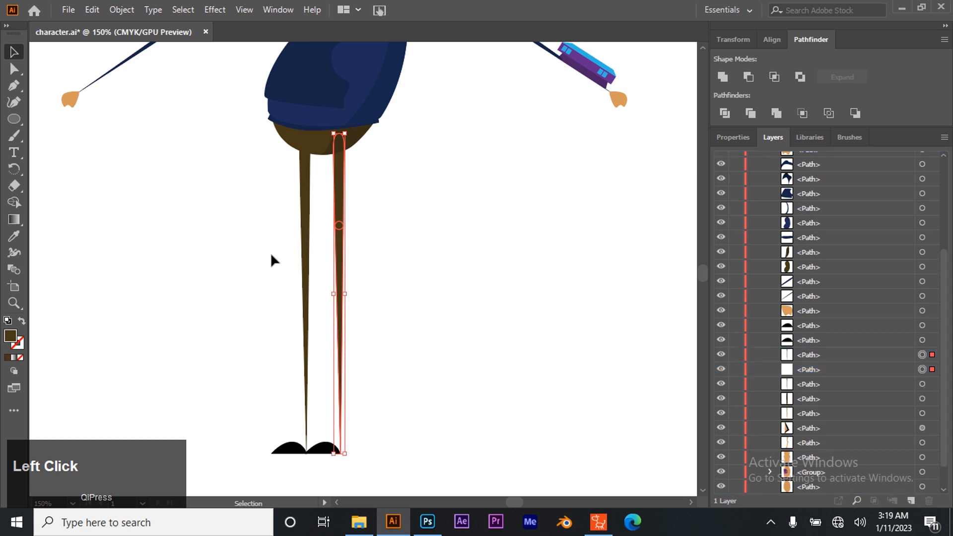
pyautogui.doubleClick(335, 199)
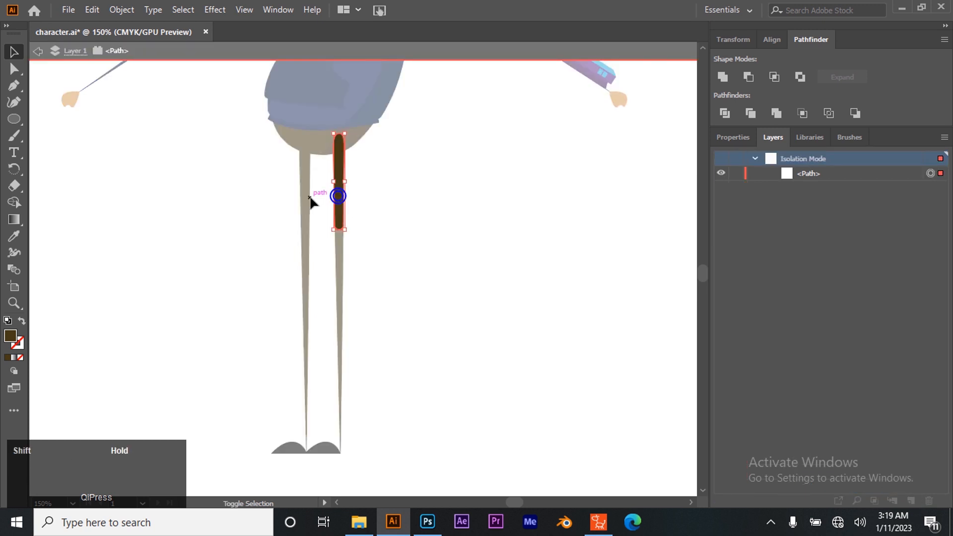
pyautogui.click(415, 228)
pyautogui.doubleClick(390, 186)
pyautogui.click(337, 195)
pyautogui.keyDown('shift'); pyautogui.click(341, 256); pyautogui.keyUp('shift')
pyautogui.moveTo(340, 198); pyautogui.dragTo(306, 199)
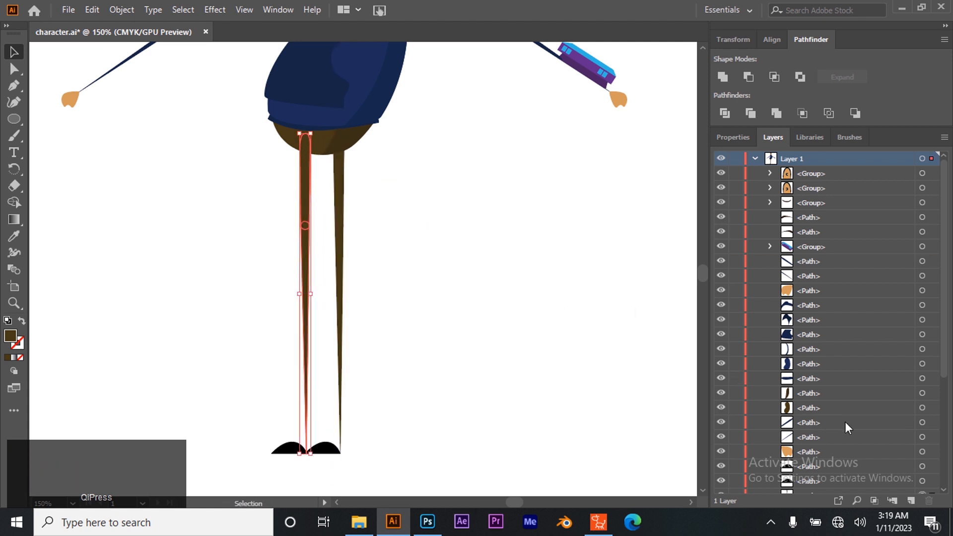
# - Delete the original one-piece path of the second leg and clear the selection
pyautogui.scroll(-4, 869, 344)
pyautogui.click(808, 387)
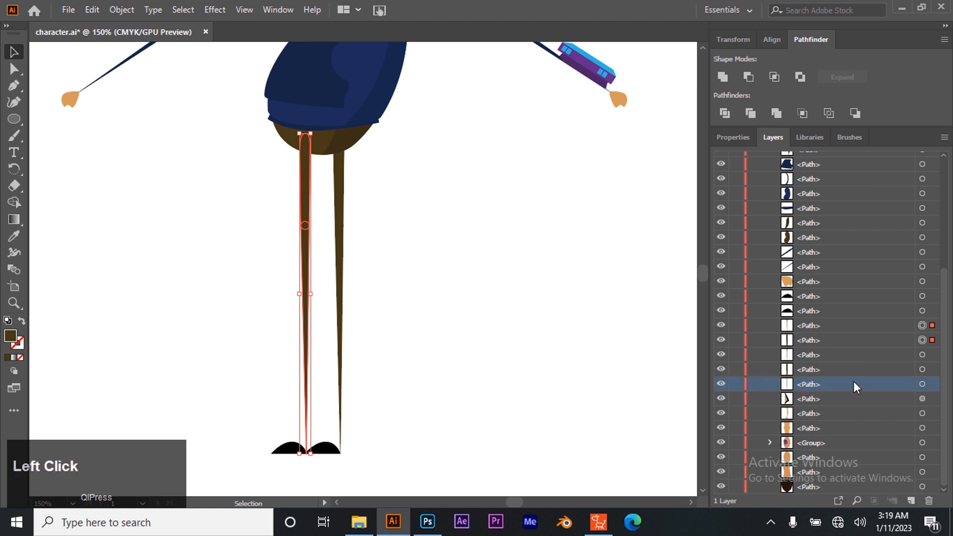
pyautogui.moveTo(839, 381); pyautogui.dragTo(932, 509)
pyautogui.click(615, 377)
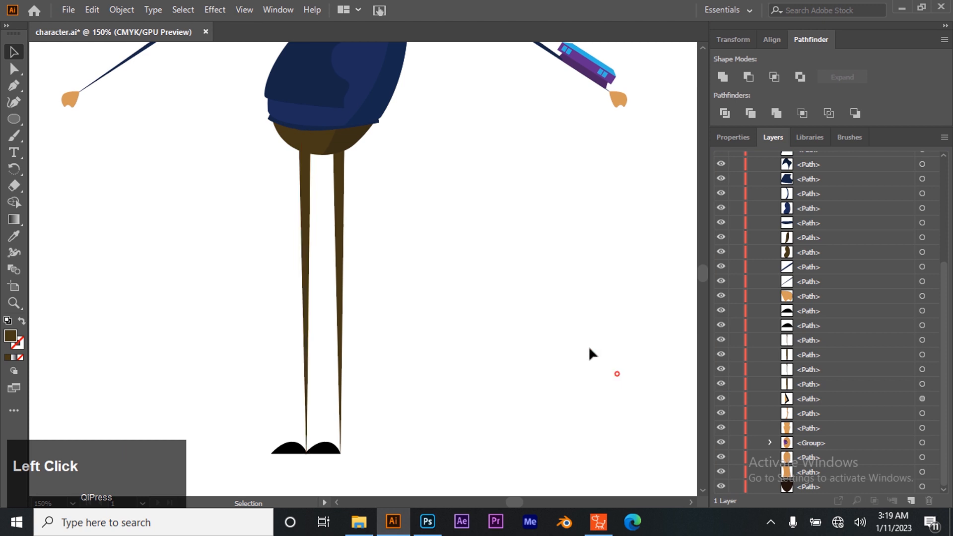
# - Examine the whole character on the artboard with its rebuilt legs
pyautogui.scroll(8, 398, 289)
pyautogui.press('z')
pyautogui.keyDown('alt'); pyautogui.click(392, 301); pyautogui.keyUp('alt')
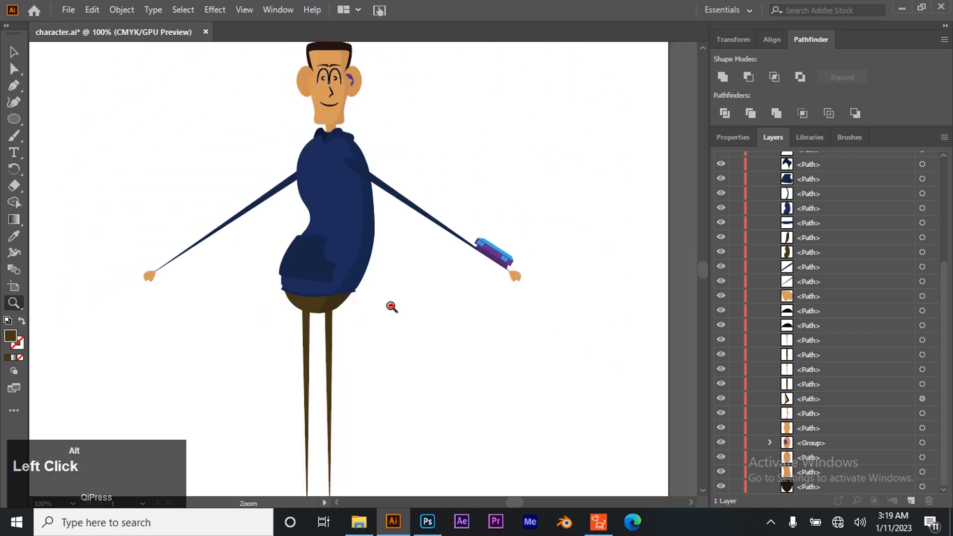
pyautogui.keyDown('alt'); pyautogui.click(392, 307); pyautogui.keyUp('alt')
pyautogui.keyDown('alt'); pyautogui.click(392, 307); pyautogui.keyUp('alt')
pyautogui.moveTo(359, 270); pyautogui.dragTo(430, 340)
pyautogui.click(14, 51)
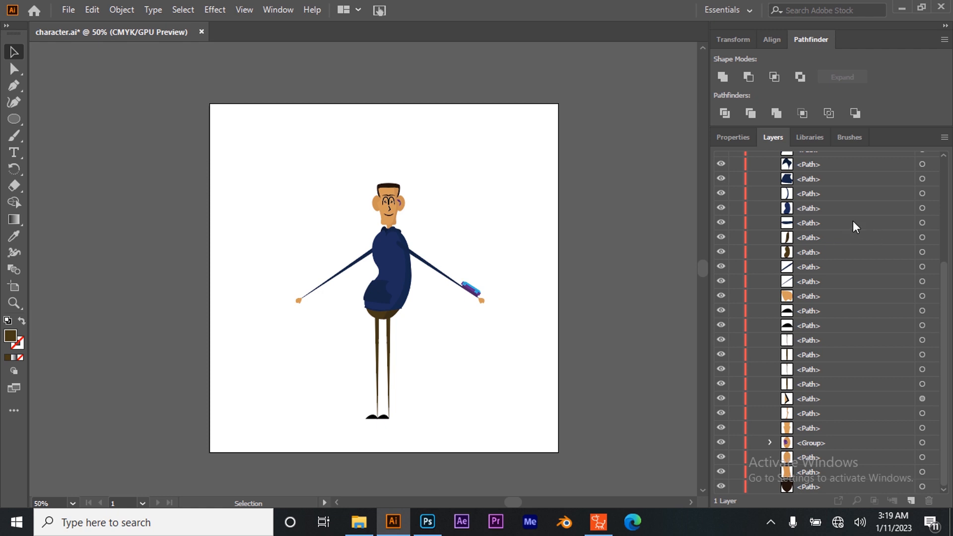
# - Switch to Photoshop, move the torso and hip of the MarthaS.psd reference character aside, and undo the move
pyautogui.click(427, 521)
pyautogui.moveTo(395, 214); pyautogui.dragTo(435, 197)
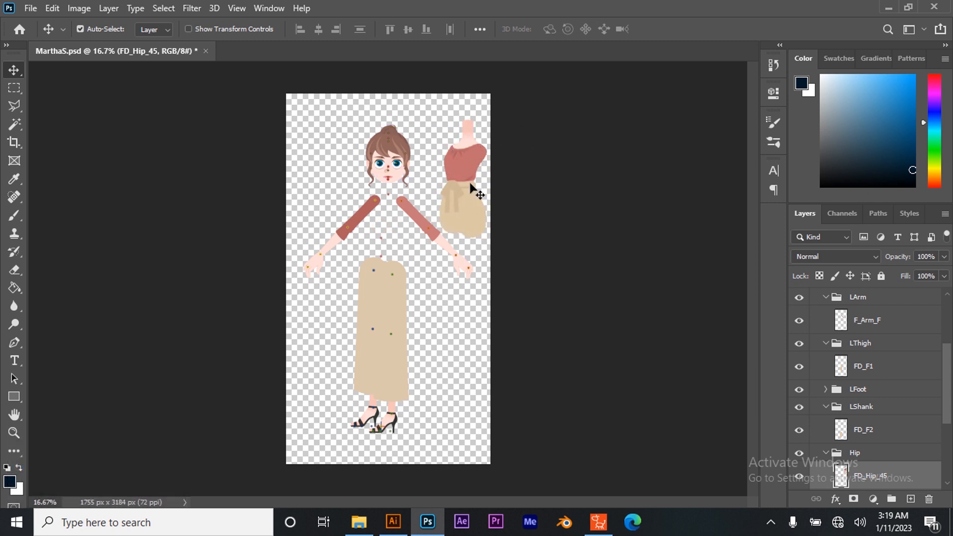
pyautogui.hotkey('ctrl', 'z')
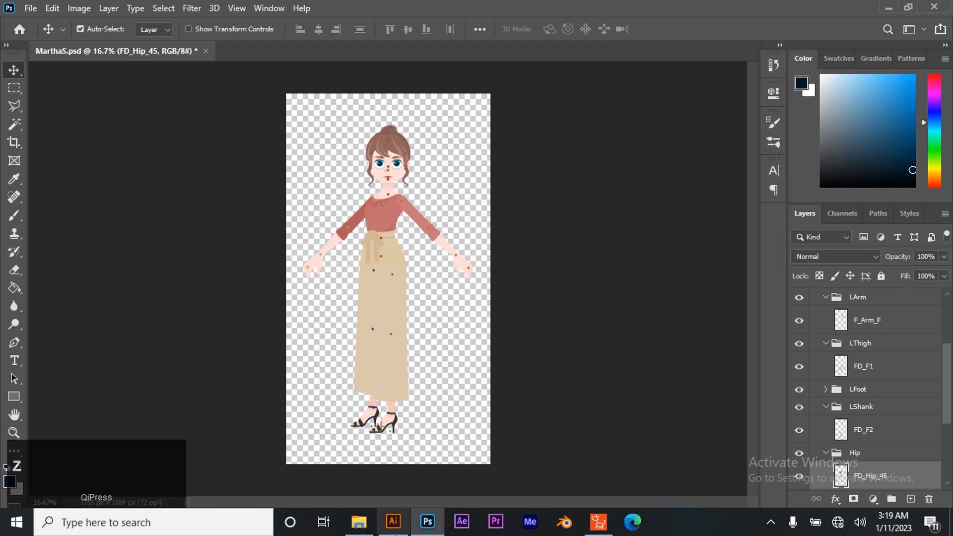
# - Switch back to Illustrator and frame the character's torso and arms
pyautogui.click(401, 530)
pyautogui.scroll(3, 802, 185)
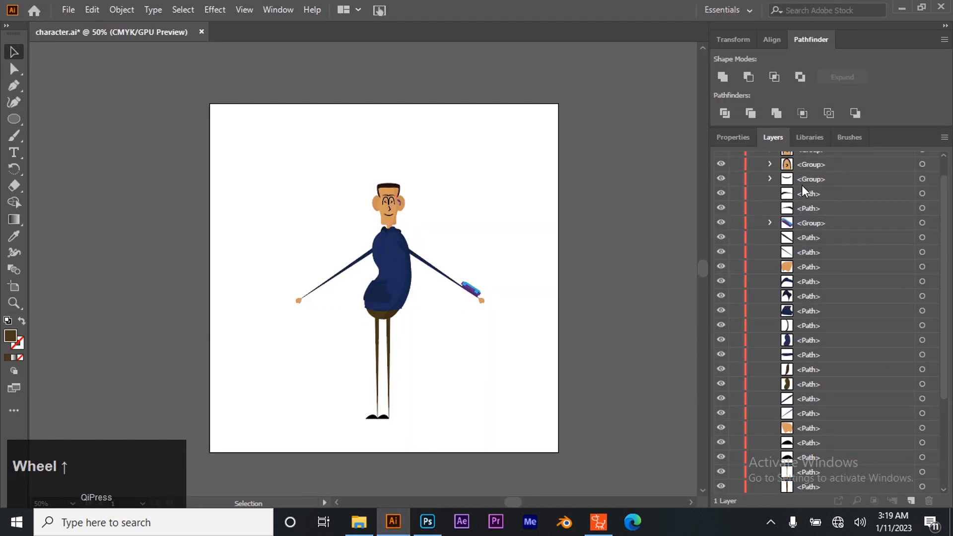
pyautogui.scroll(1, 837, 263)
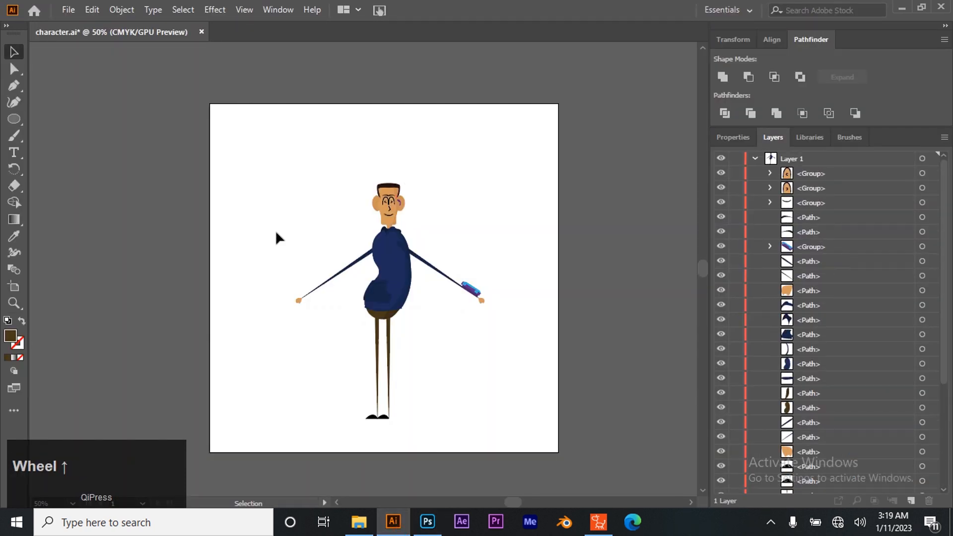
pyautogui.click(14, 303)
pyautogui.click(384, 283)
pyautogui.click(382, 279)
pyautogui.click(353, 272)
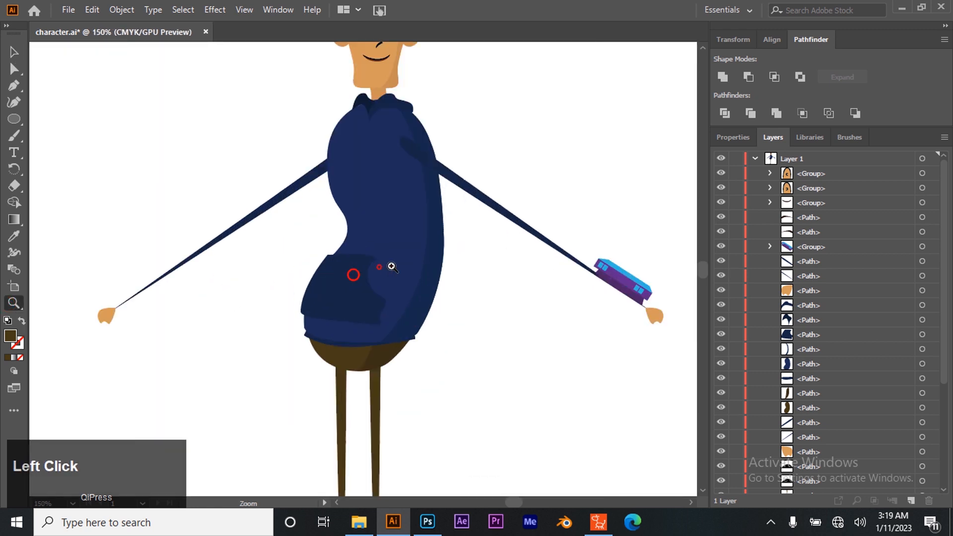
pyautogui.click(14, 52)
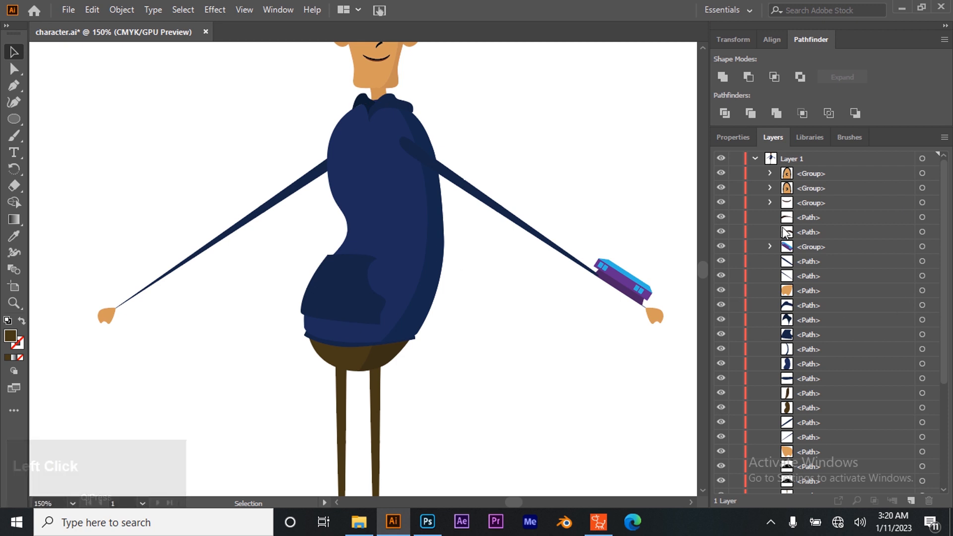
# - Group the neck, collar, hoodie, pocket and hip paths into a single torso group
pyautogui.click(922, 305)
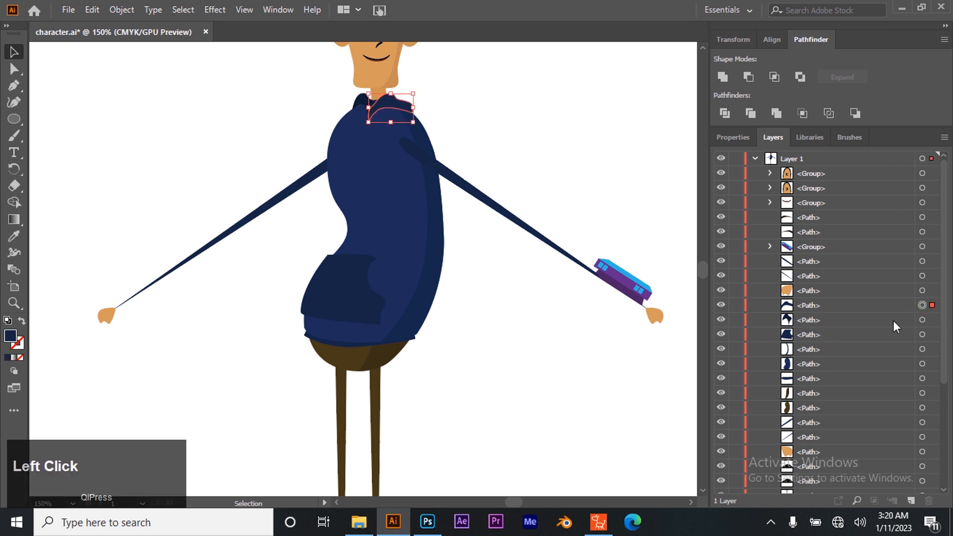
pyautogui.keyDown('shift'); pyautogui.click(358, 104); pyautogui.keyUp('shift')
pyautogui.keyDown('shift'); pyautogui.click(379, 169); pyautogui.keyUp('shift')
pyautogui.keyDown('shift'); pyautogui.click(434, 199); pyautogui.keyUp('shift')
pyautogui.keyDown('shift'); pyautogui.click(349, 289); pyautogui.keyUp('shift')
pyautogui.keyDown('shift'); pyautogui.click(357, 360); pyautogui.keyUp('shift')
pyautogui.keyDown('shift'); pyautogui.click(373, 351); pyautogui.keyUp('shift')
pyautogui.keyDown('shift'); pyautogui.click(341, 347); pyautogui.keyUp('shift')
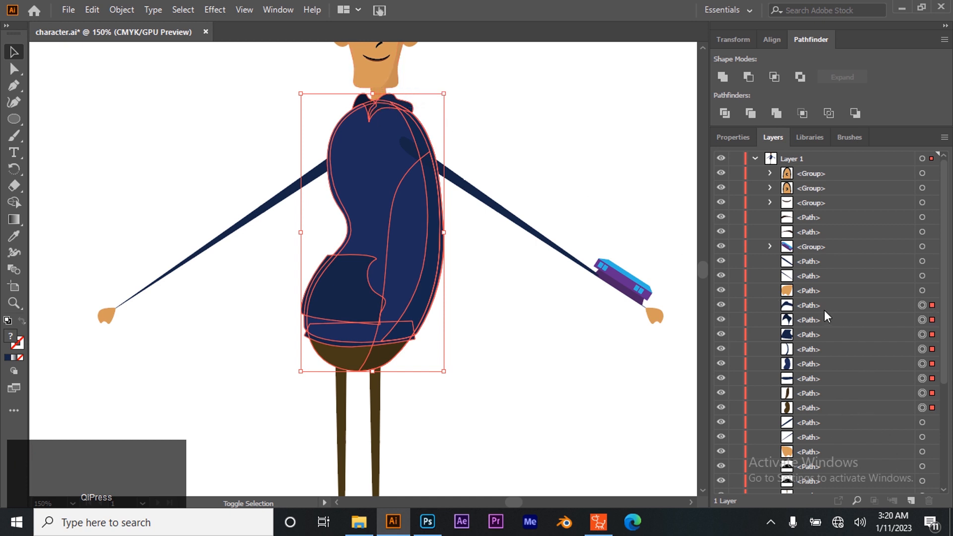
pyautogui.scroll(1, 826, 313)
pyautogui.scroll(-5, 830, 278)
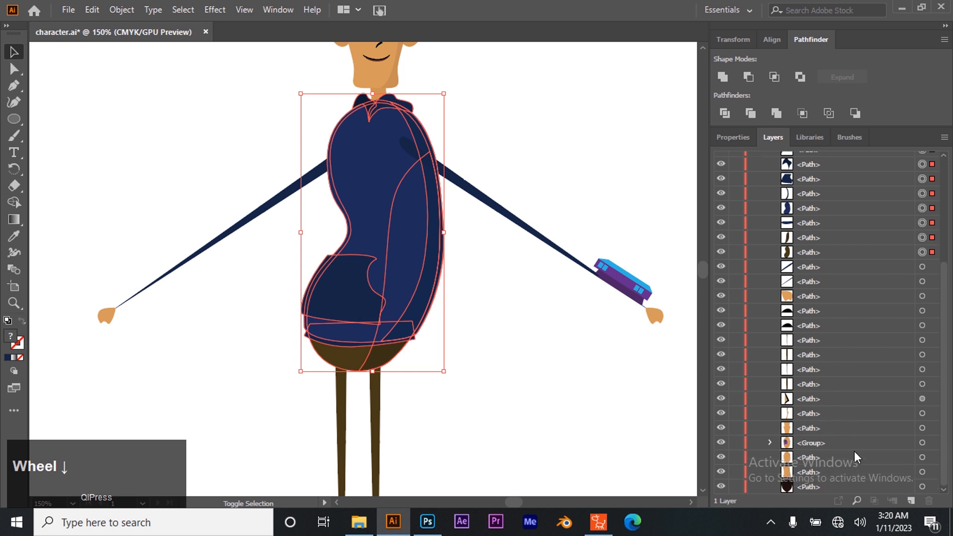
pyautogui.keyDown('ctrl'); pyautogui.click(922, 473); pyautogui.keyUp('ctrl')
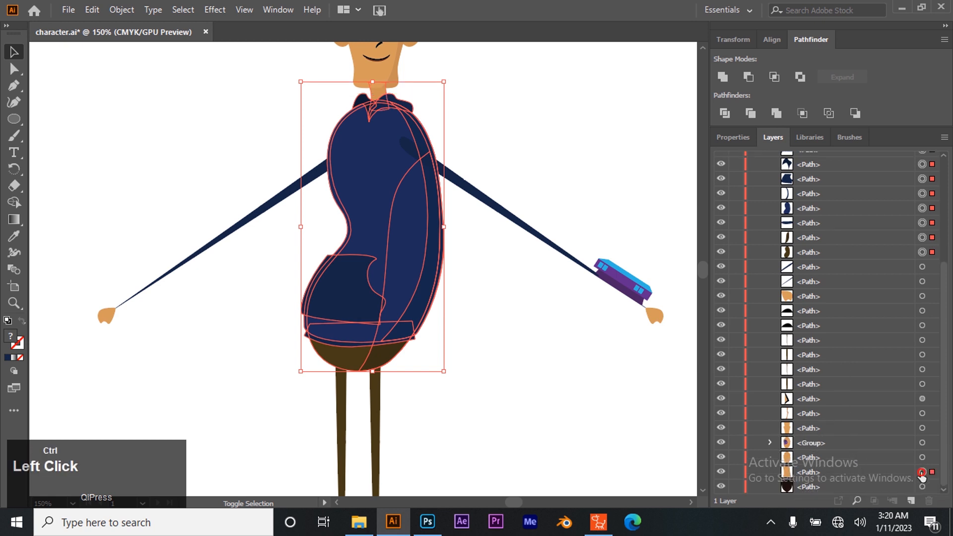
pyautogui.moveTo(128, 145); pyautogui.dragTo(128, 145)
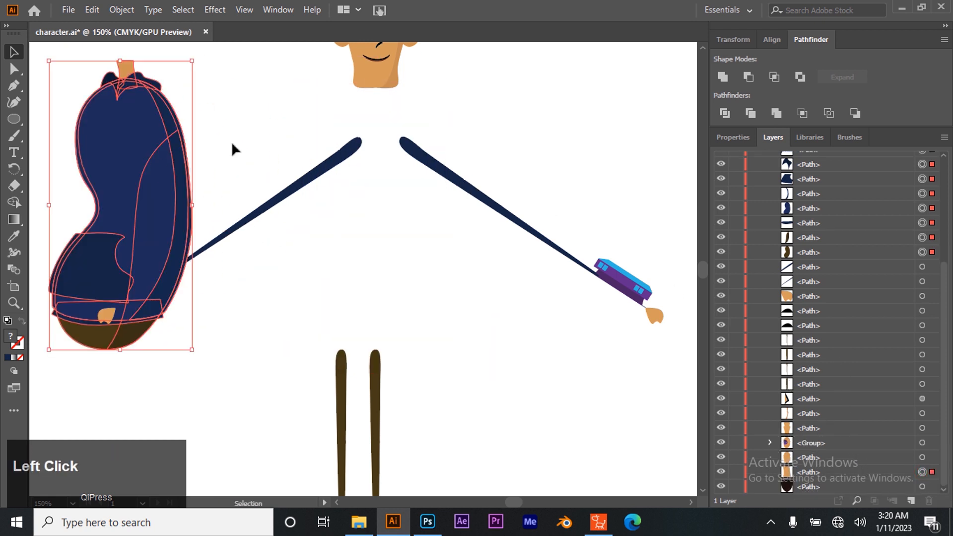
pyautogui.hotkey('ctrl', 'z')
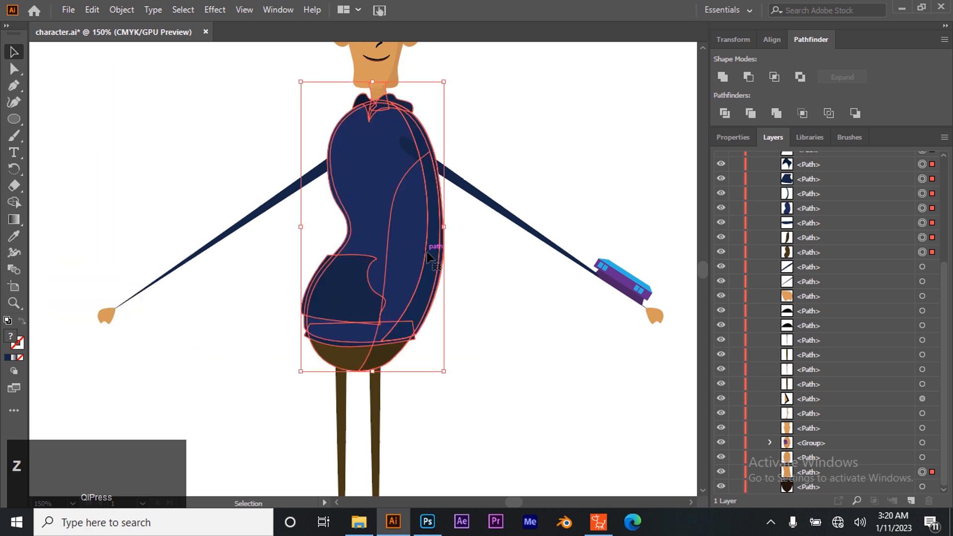
pyautogui.hotkey('ctrl', 'g')
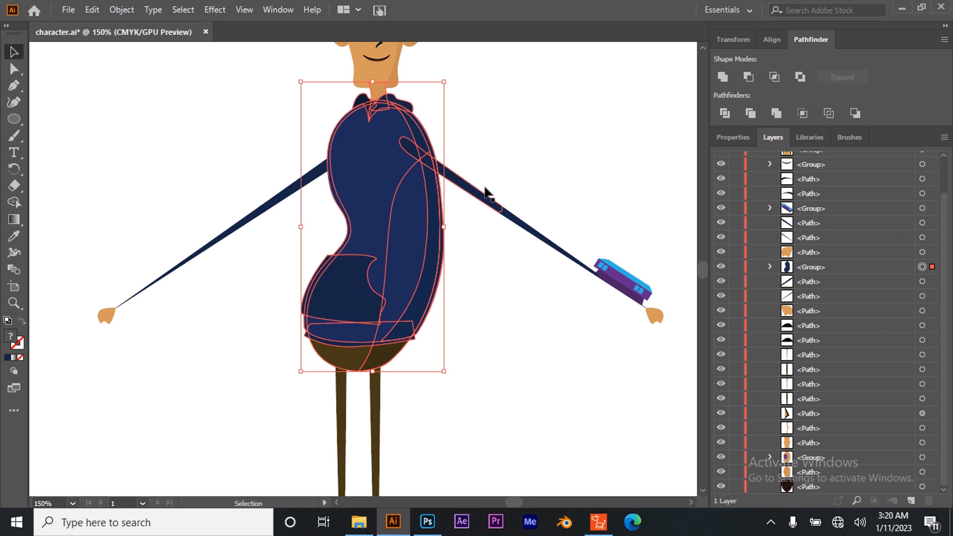
# - Group the purple and blue wrist device with the forearm path it sits on
pyautogui.click(621, 275)
pyautogui.keyDown('shift'); pyautogui.click(567, 253); pyautogui.keyUp('shift')
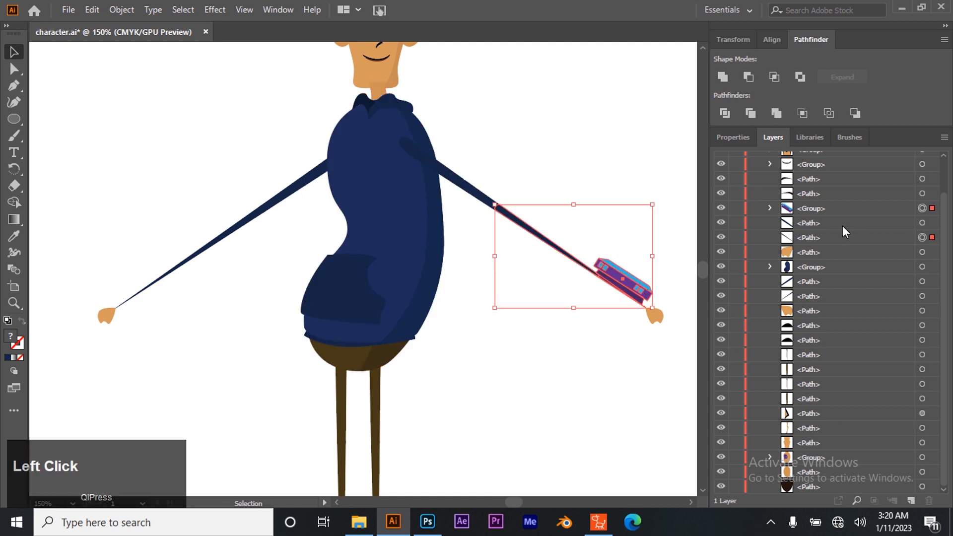
pyautogui.hotkey('ctrl', 'g')
# - Switch to Photoshop, move both forearms of the reference character aside, and undo the moves
pyautogui.click(427, 522)
pyautogui.moveTo(445, 247); pyautogui.dragTo(454, 204)
pyautogui.moveTo(336, 244); pyautogui.dragTo(324, 202)
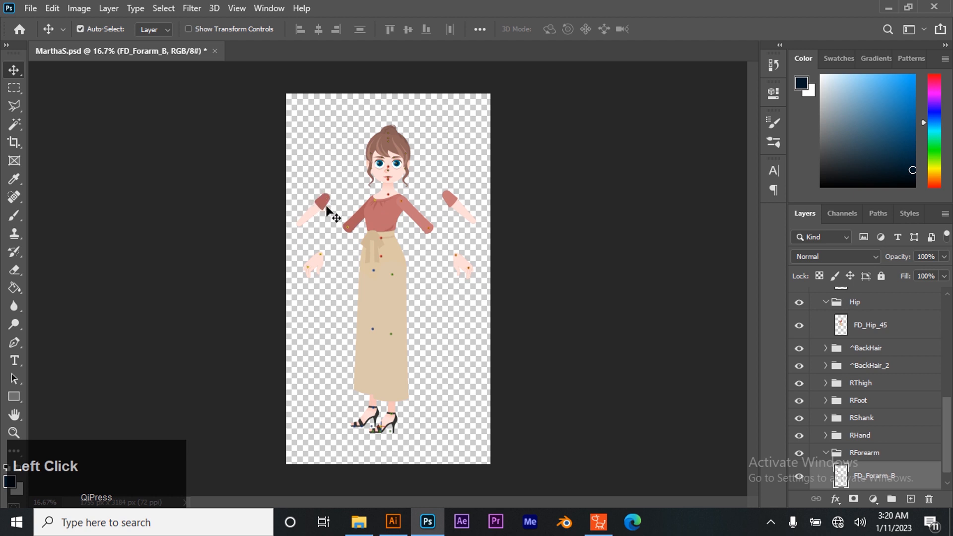
pyautogui.click(399, 526)
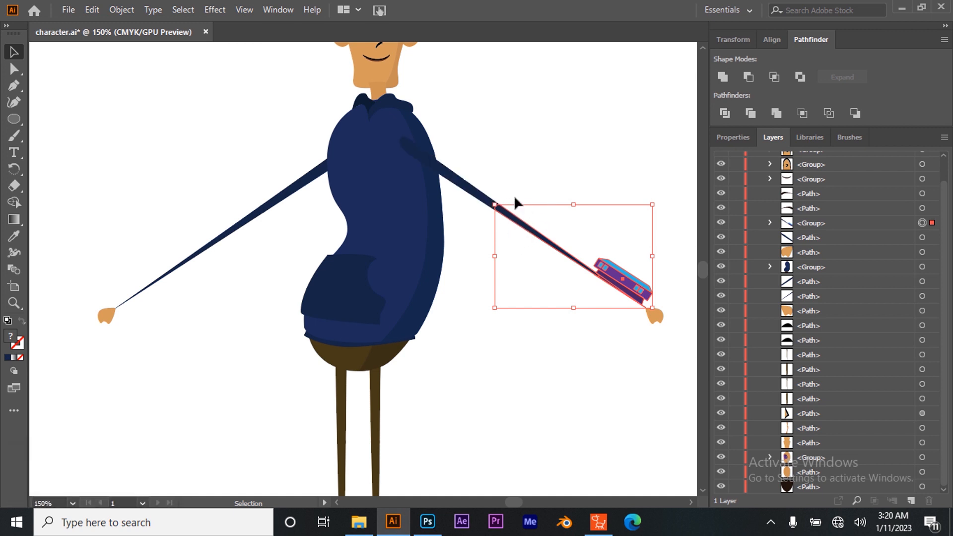
pyautogui.click(427, 521)
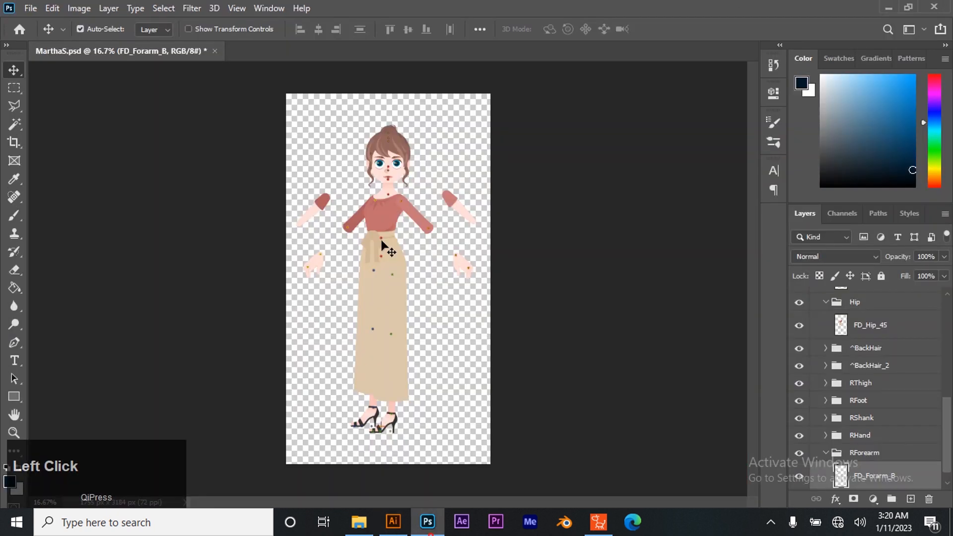
pyautogui.hotkey('ctrl', 'z')
pyautogui.hotkey('ctrl', 'z')
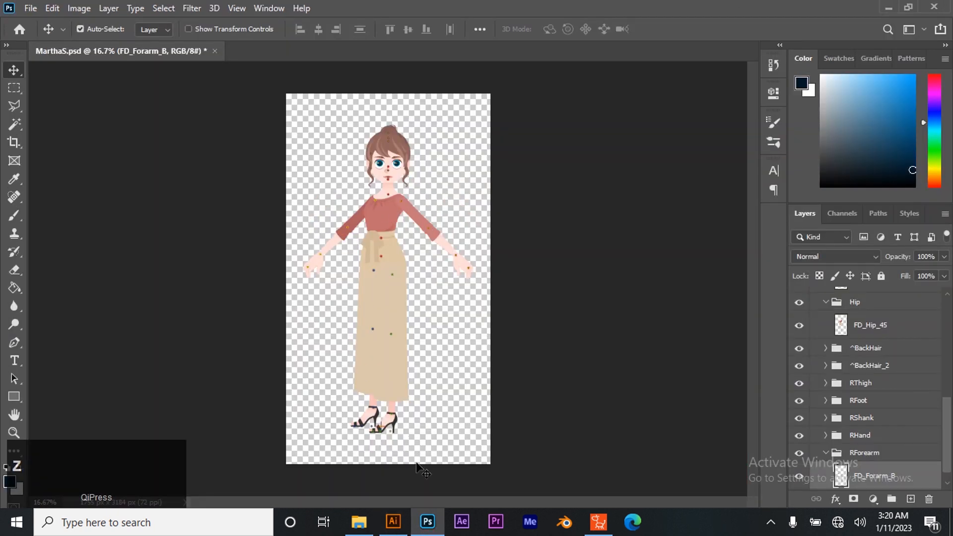
# - Switch back to Illustrator and examine the character's legs, feet, head and arms
pyautogui.click(394, 522)
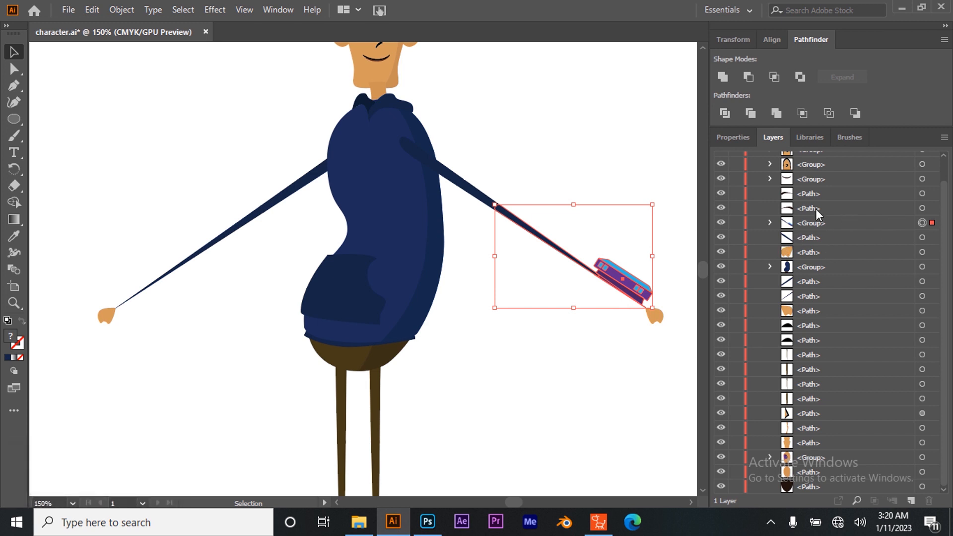
pyautogui.scroll(-2, 357, 378)
pyautogui.scroll(-6, 355, 378)
pyautogui.click(357, 381)
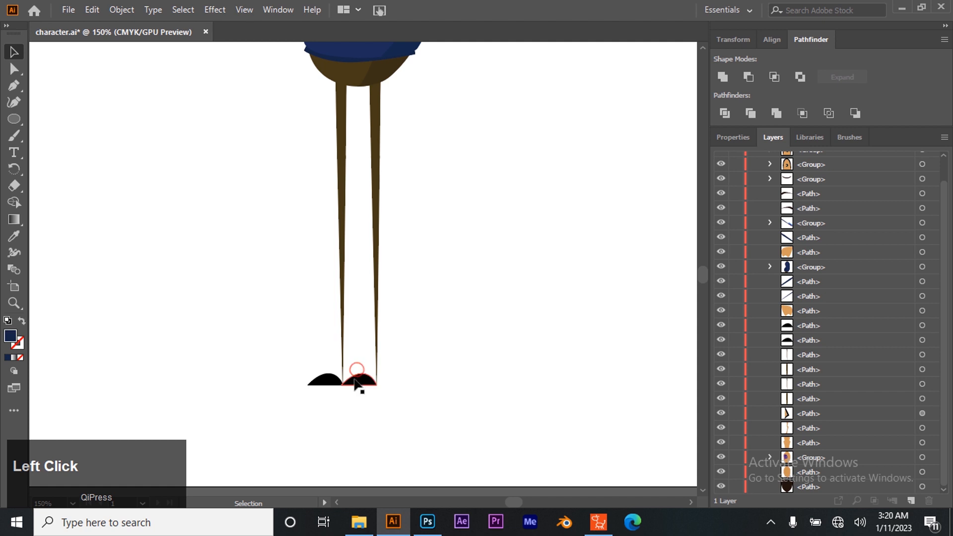
pyautogui.scroll(10, 484, 318)
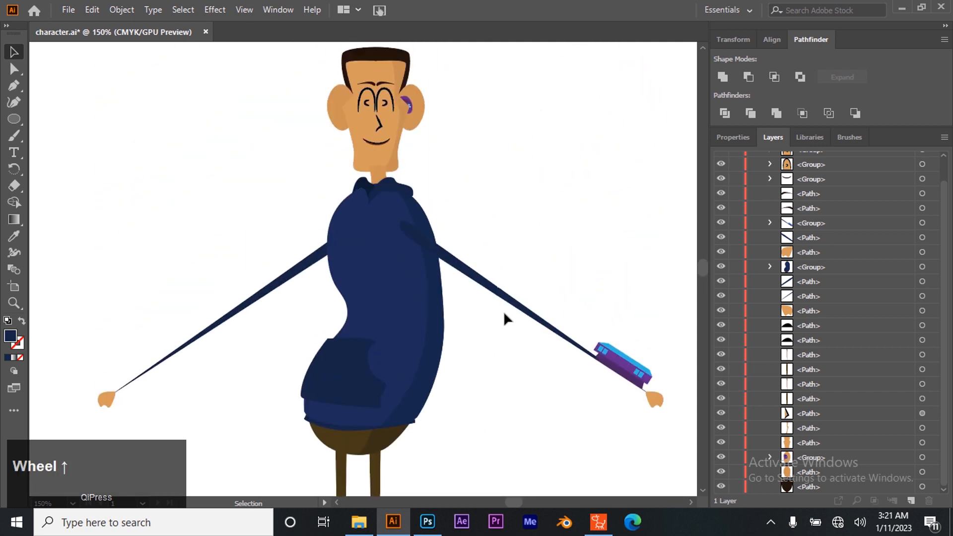
pyautogui.scroll(2, 488, 258)
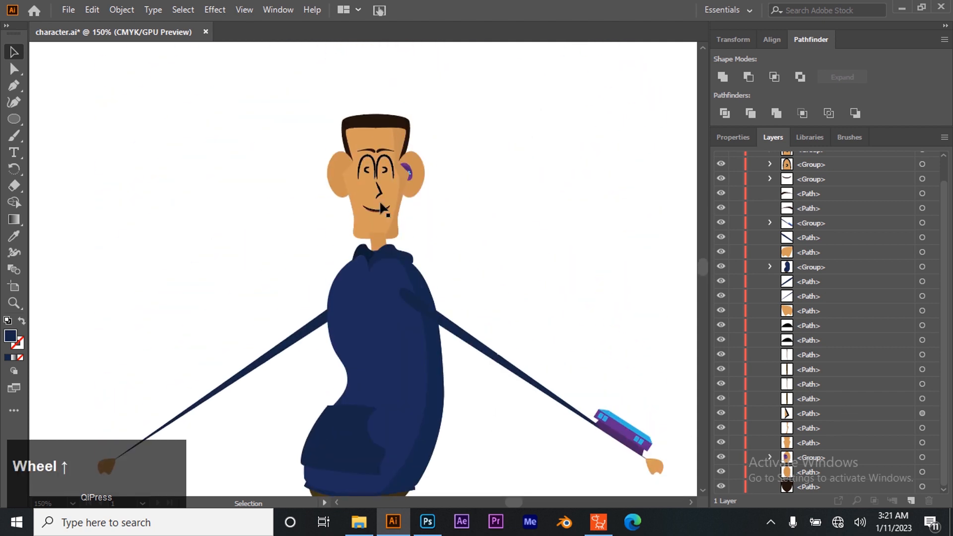
pyautogui.scroll(-1, 409, 202)
pyautogui.scroll(-2, 505, 213)
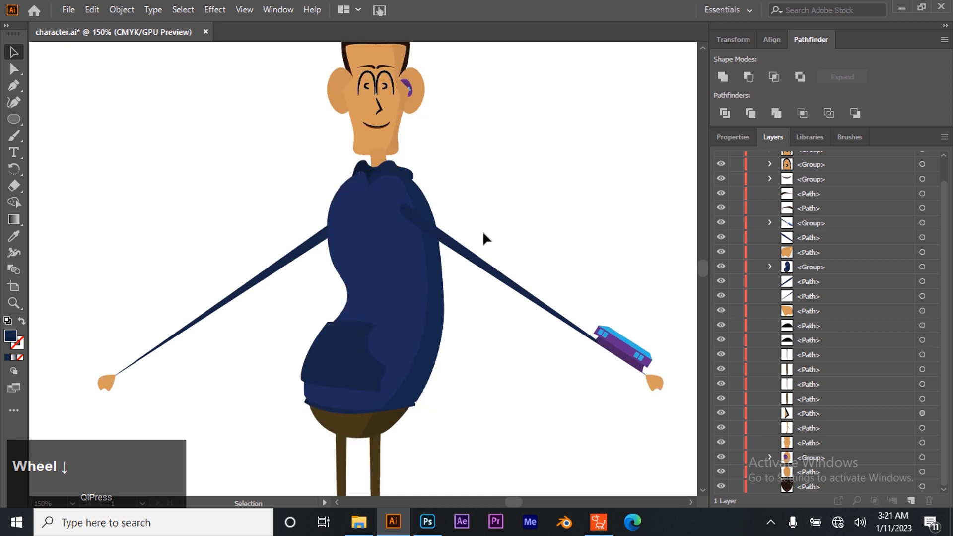
# - Collapse the contents of Layer 1 and select the character's torso group on the artboard
pyautogui.press('z')
pyautogui.keyDown('alt'); pyautogui.click(494, 313); pyautogui.keyUp('alt')
pyautogui.keyDown('alt'); pyautogui.click(494, 314); pyautogui.keyUp('alt')
pyautogui.keyDown('alt'); pyautogui.click(382, 301); pyautogui.keyUp('alt')
pyautogui.moveTo(345, 294); pyautogui.dragTo(452, 321)
pyautogui.click(15, 52)
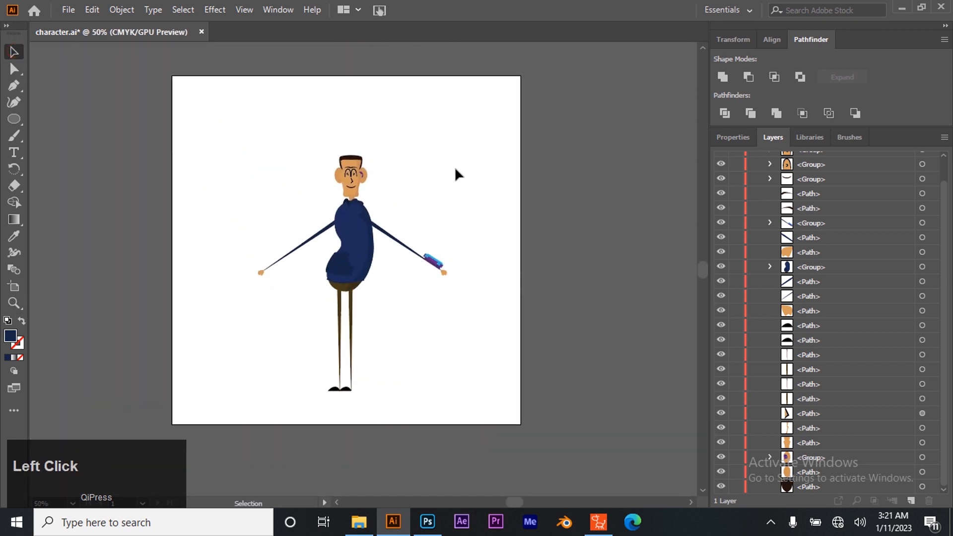
pyautogui.scroll(1, 789, 203)
pyautogui.click(755, 159)
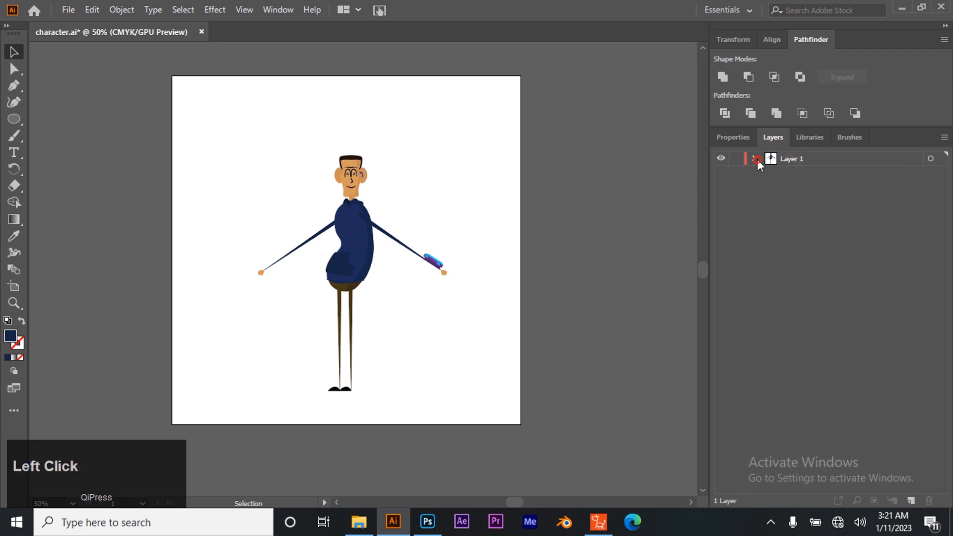
pyautogui.click(365, 238)
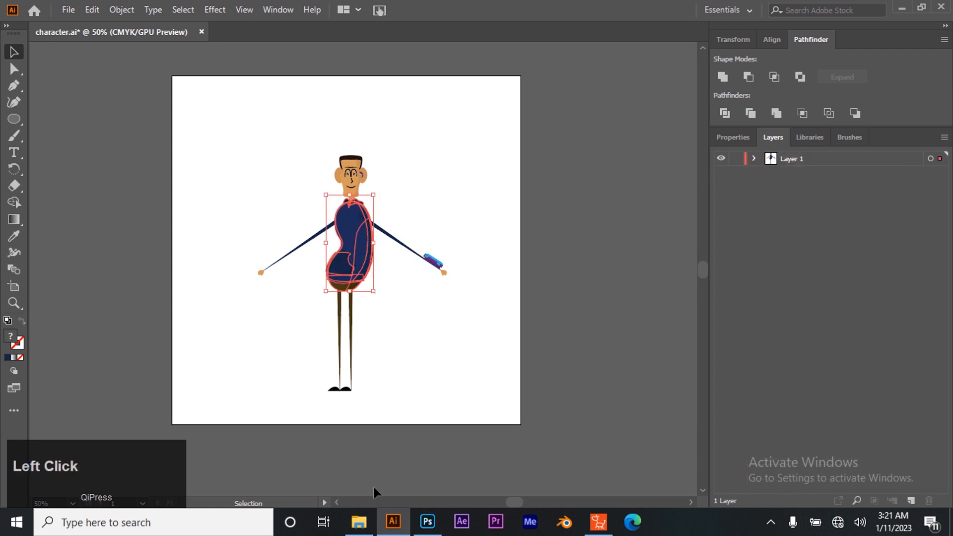
# - Switch to Photoshop, move the reference character's FD_Hip_45 piece aside, and undo the move
pyautogui.click(428, 523)
pyautogui.click(389, 228)
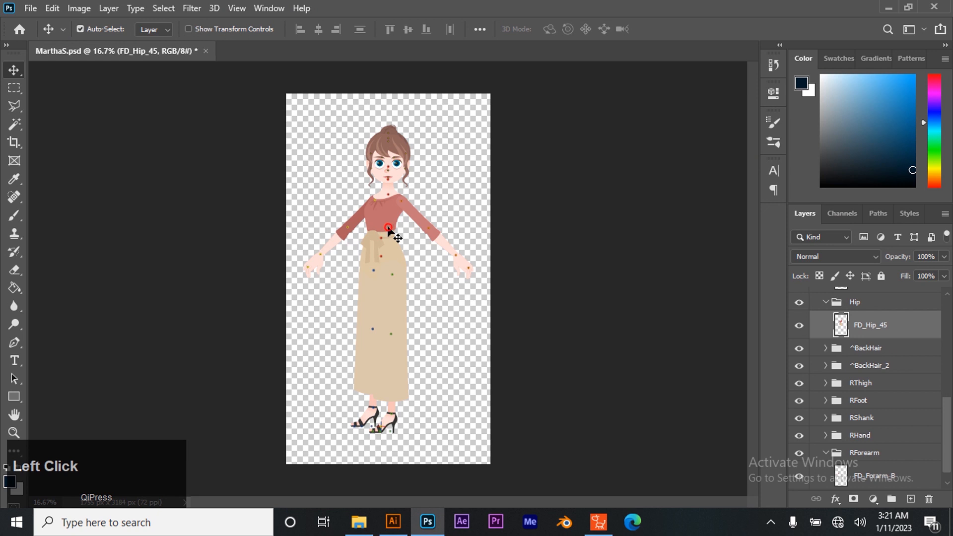
pyautogui.moveTo(376, 229); pyautogui.dragTo(452, 197)
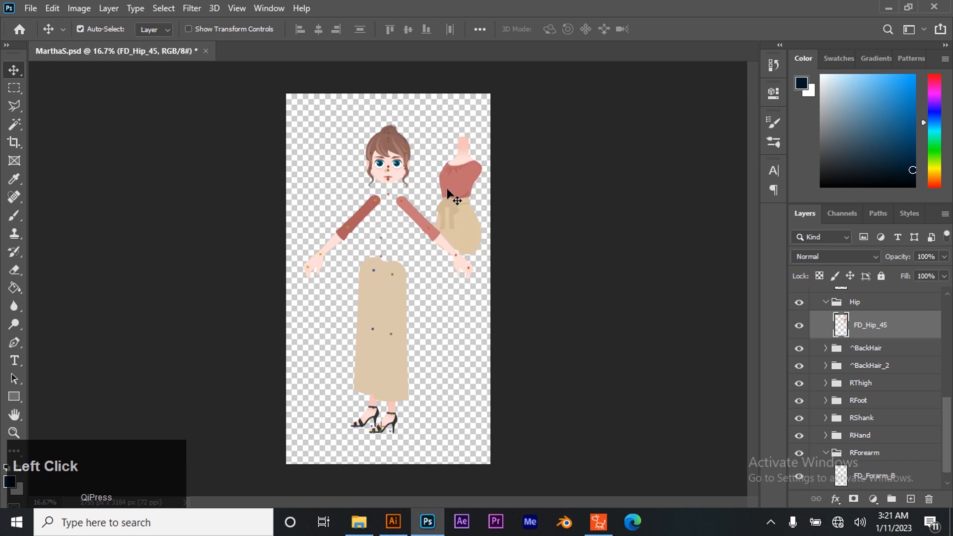
pyautogui.hotkey('ctrl', 'z')
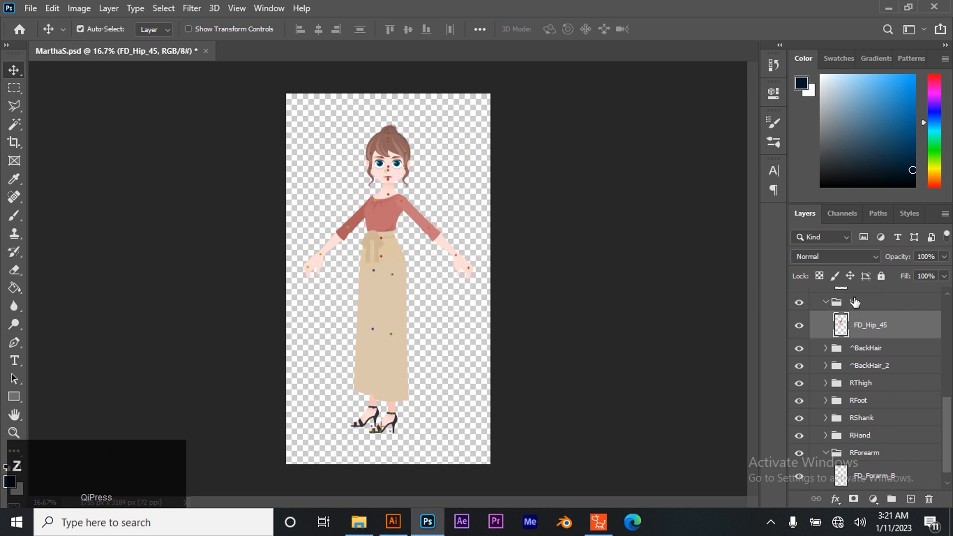
# - Place the torso group from Illustrator into the Hip folder of MarthaS.psd, enlarged to cover the reference torso
pyautogui.click(393, 521)
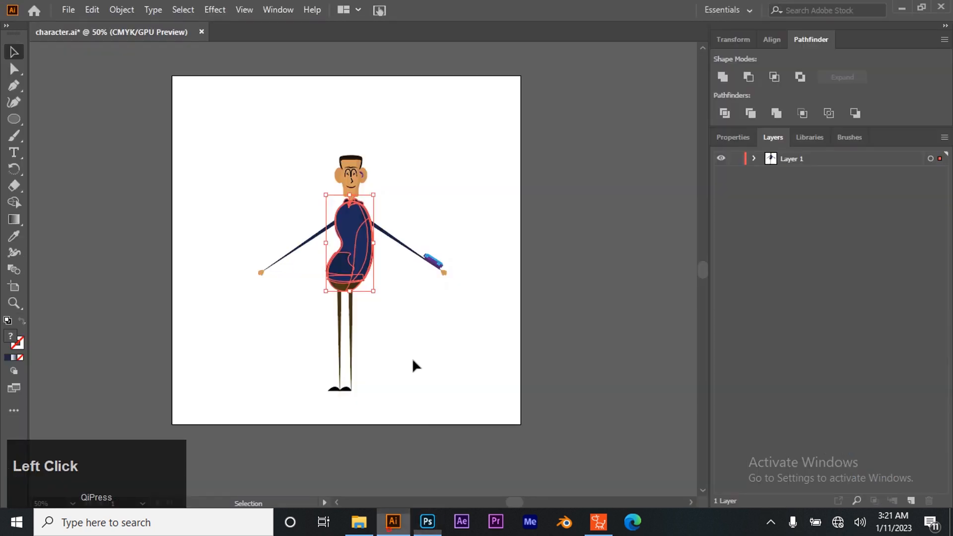
pyautogui.moveTo(349, 233); pyautogui.dragTo(385, 231)
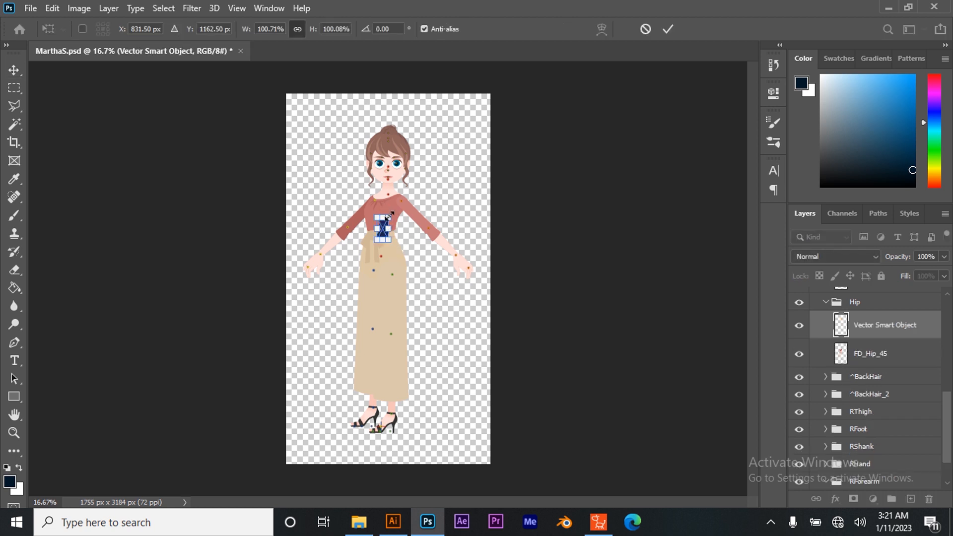
pyautogui.moveTo(389, 216); pyautogui.dragTo(432, 129)
pyautogui.click(422, 165)
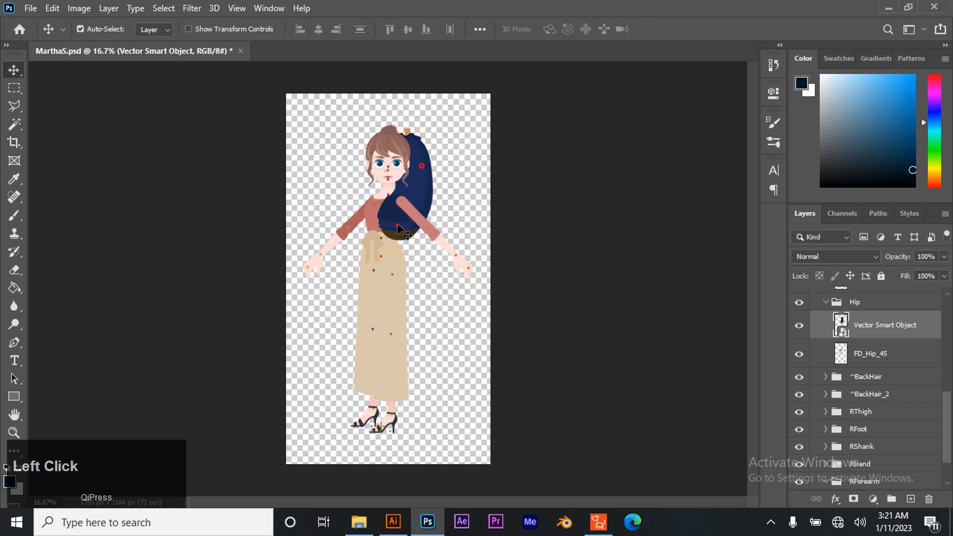
pyautogui.moveTo(423, 175); pyautogui.dragTo(405, 233)
# - Hide the reference character's two thigh layers, FD_F1 and FD_B1
pyautogui.click(396, 321)
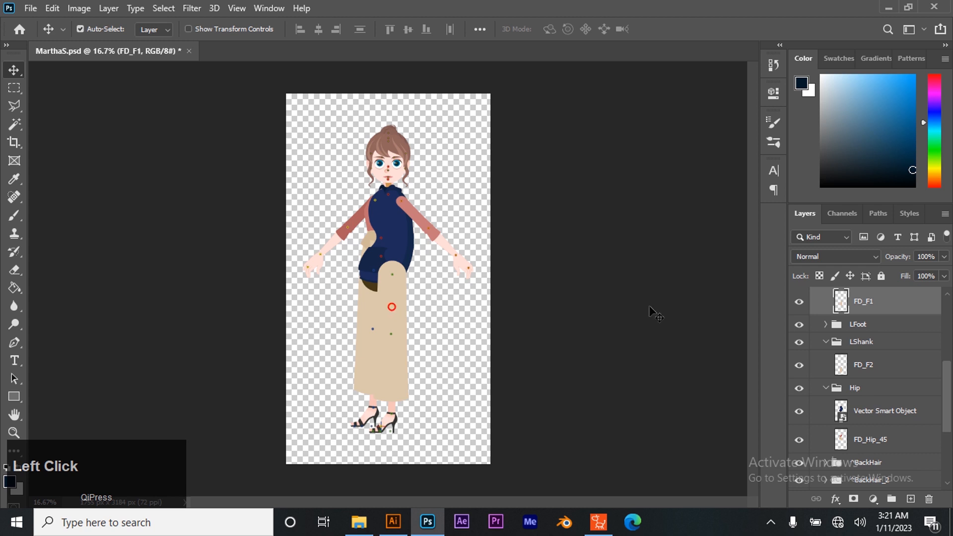
pyautogui.click(793, 302)
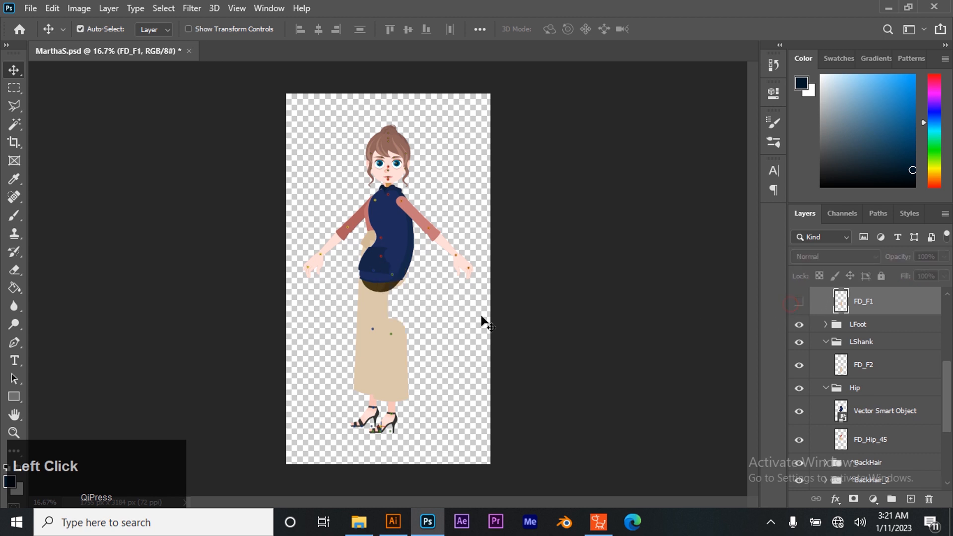
pyautogui.click(370, 317)
pyautogui.click(801, 469)
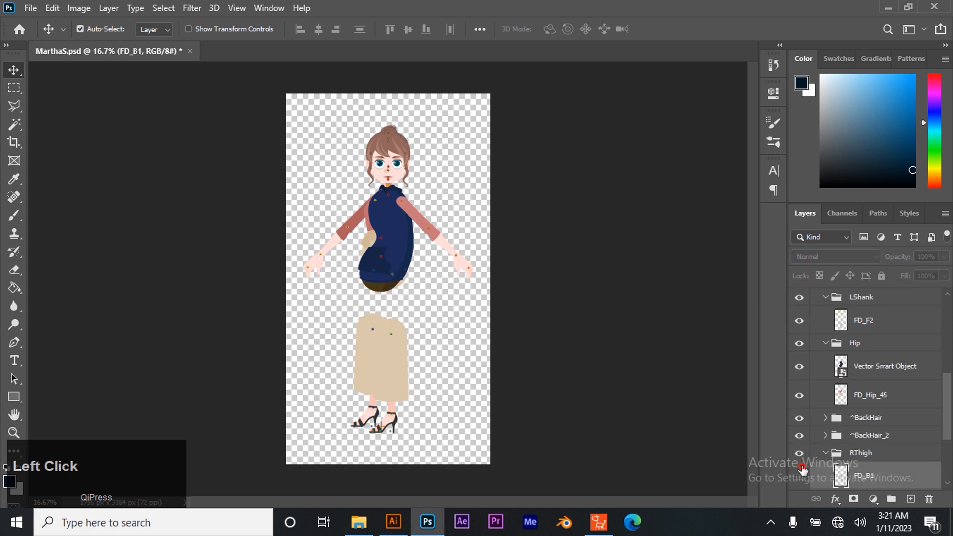
# - Scale the placed torso down slightly and align it over the reference character's hip piece
pyautogui.moveTo(387, 224); pyautogui.dragTo(461, 211)
pyautogui.moveTo(397, 268); pyautogui.dragTo(451, 277)
pyautogui.hotkey('ctrl', 'z')
pyautogui.moveTo(463, 226); pyautogui.dragTo(398, 227)
pyautogui.hotkey('ctrl', 't')
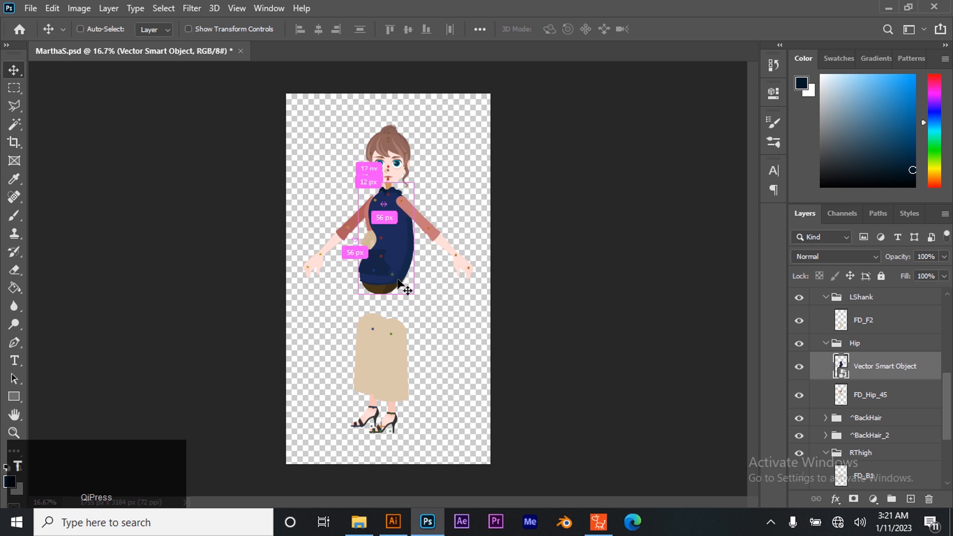
pyautogui.moveTo(409, 286); pyautogui.dragTo(411, 286)
pyautogui.click(666, 29)
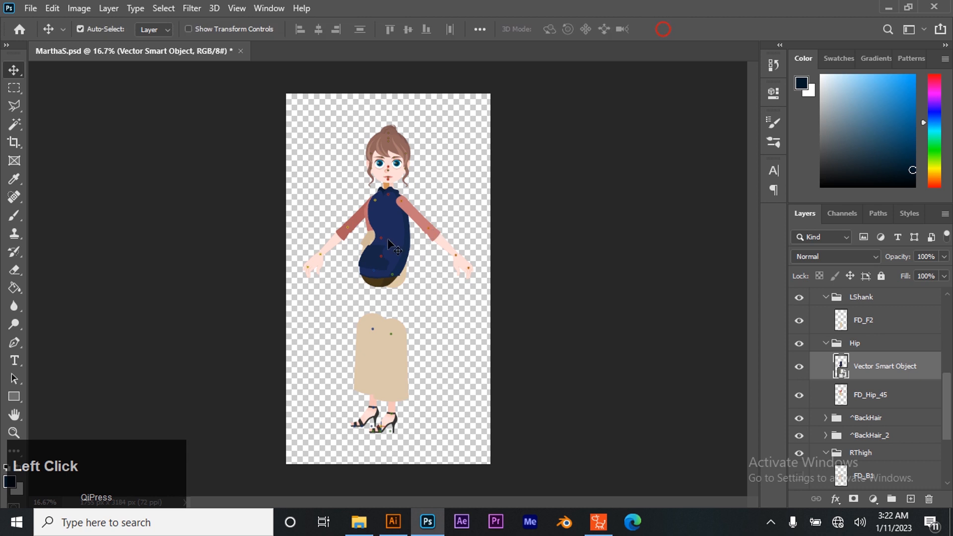
pyautogui.moveTo(391, 244); pyautogui.dragTo(389, 238)
# - Bring the resized torso from Photoshop into the Illustrator document and put it on its own new layer
pyautogui.moveTo(403, 218); pyautogui.dragTo(417, 330)
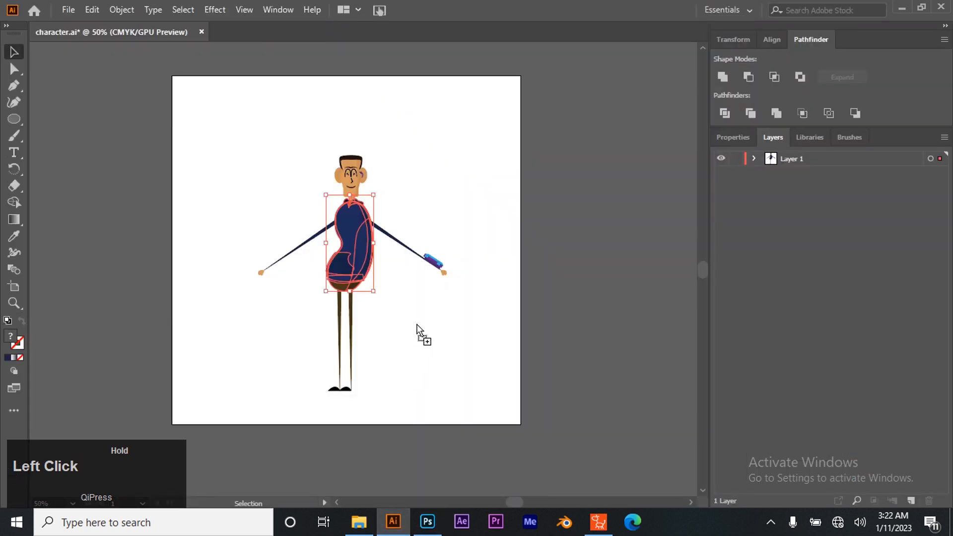
pyautogui.moveTo(449, 250); pyautogui.dragTo(411, 211)
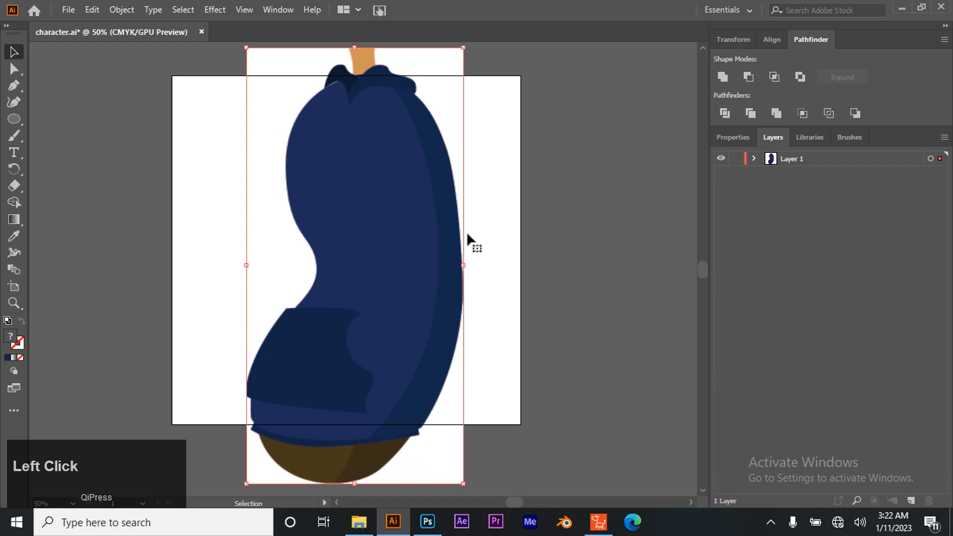
pyautogui.click(911, 500)
pyautogui.click(755, 173)
pyautogui.moveTo(806, 189); pyautogui.dragTo(788, 160)
# - Lock the imported torso's layer and move Layer 1 above it
pyautogui.click(755, 172)
pyautogui.click(735, 158)
pyautogui.click(801, 175)
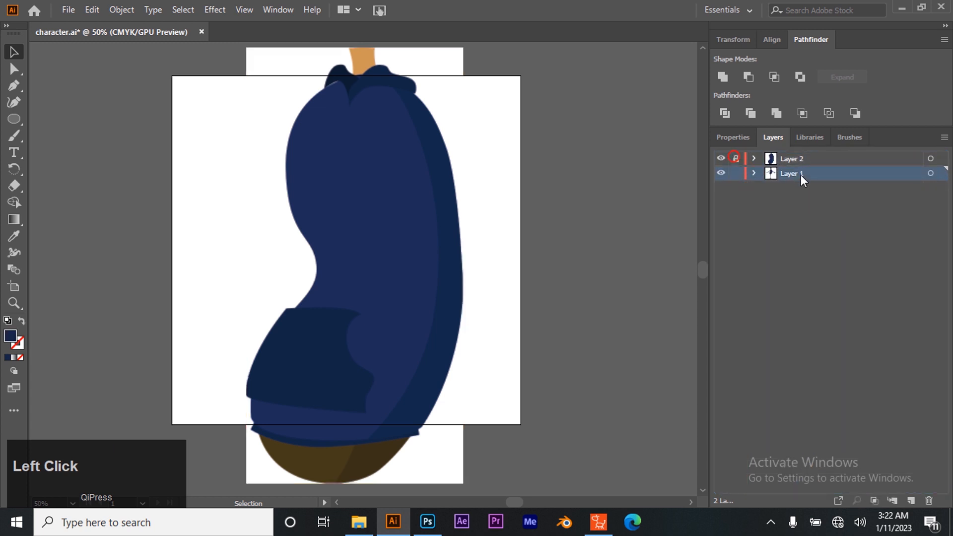
pyautogui.moveTo(778, 174); pyautogui.dragTo(784, 154)
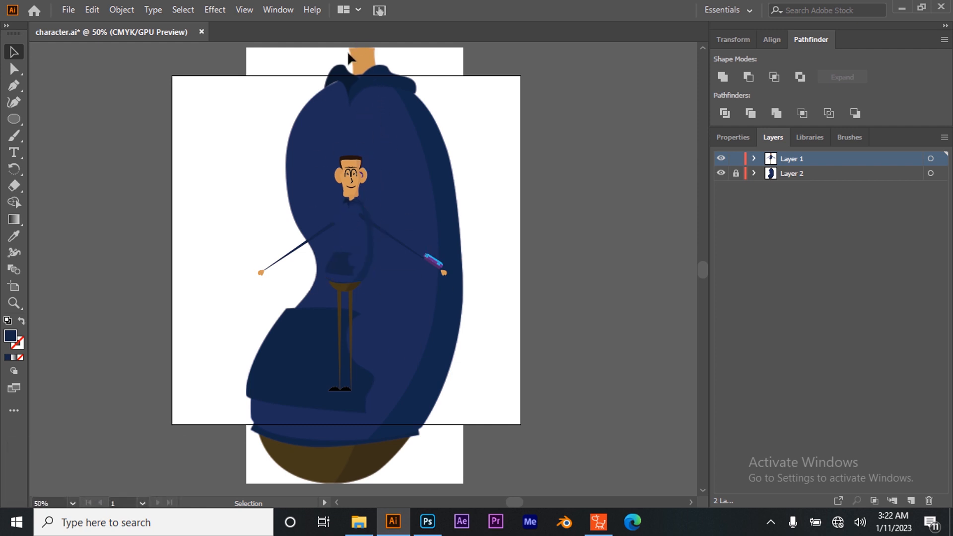
# - Switch to Photoshop and delete the placed Vector Smart Object torso from MarthaS.psd
pyautogui.click(369, 63)
pyautogui.click(427, 521)
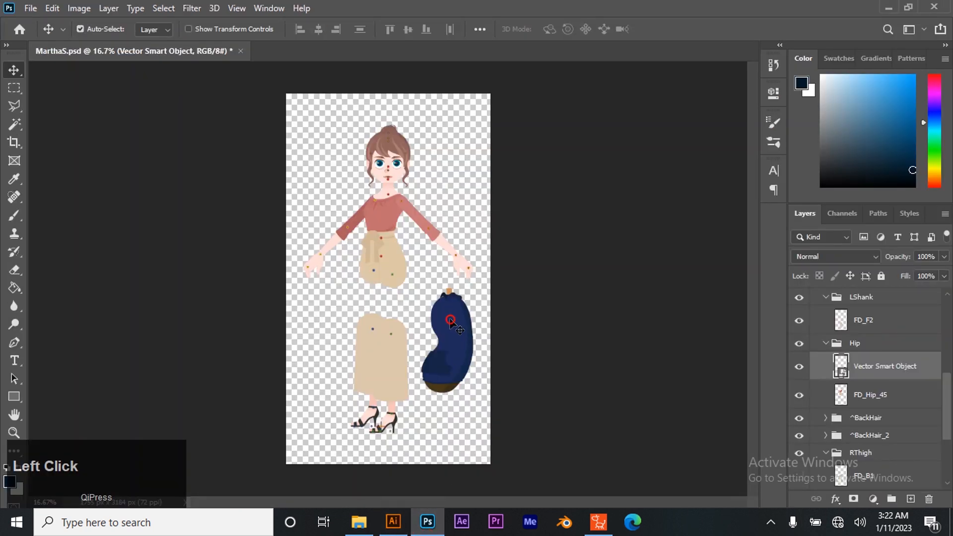
pyautogui.press('Delete')
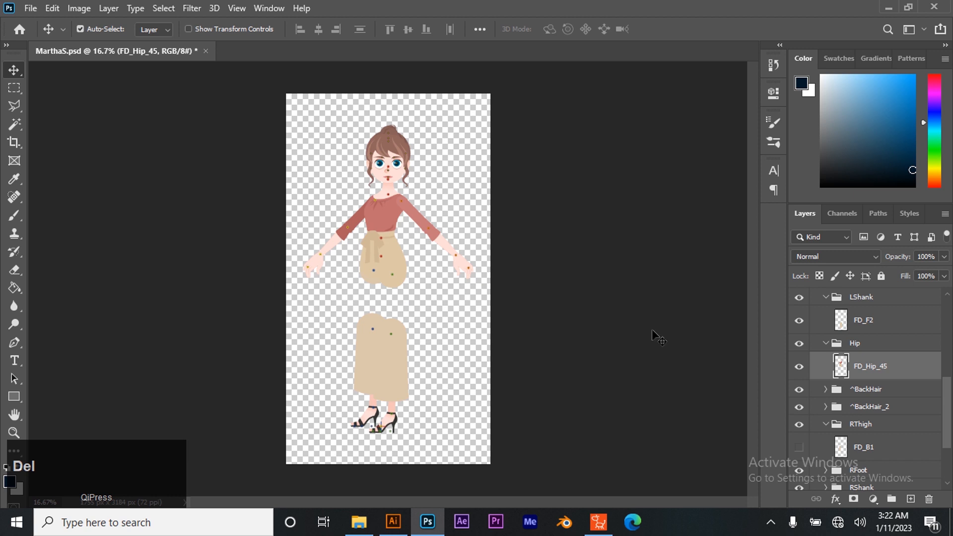
# - Show the reference character's two thigh layers, FD_B1 and FD_F1, again and return to Illustrator
pyautogui.click(799, 447)
pyautogui.scroll(3, 902, 444)
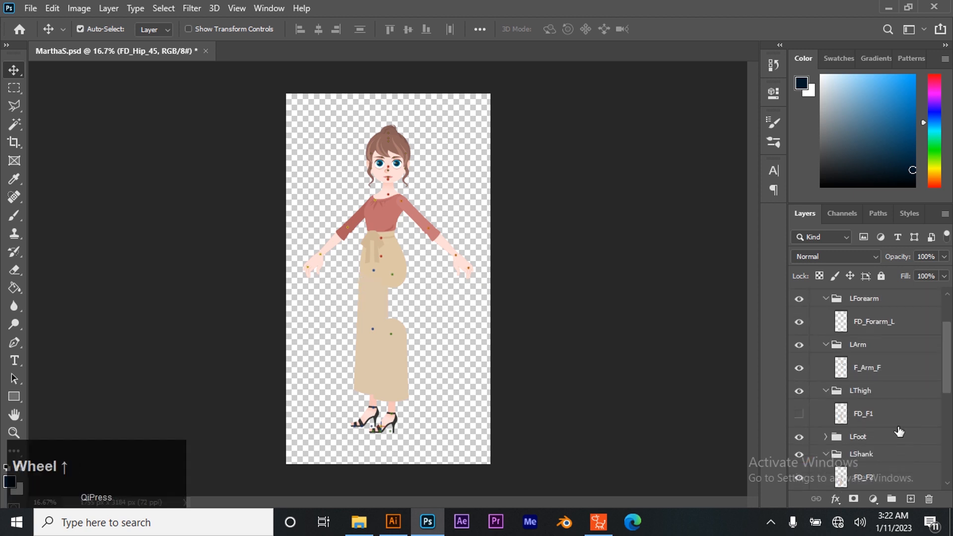
pyautogui.click(799, 415)
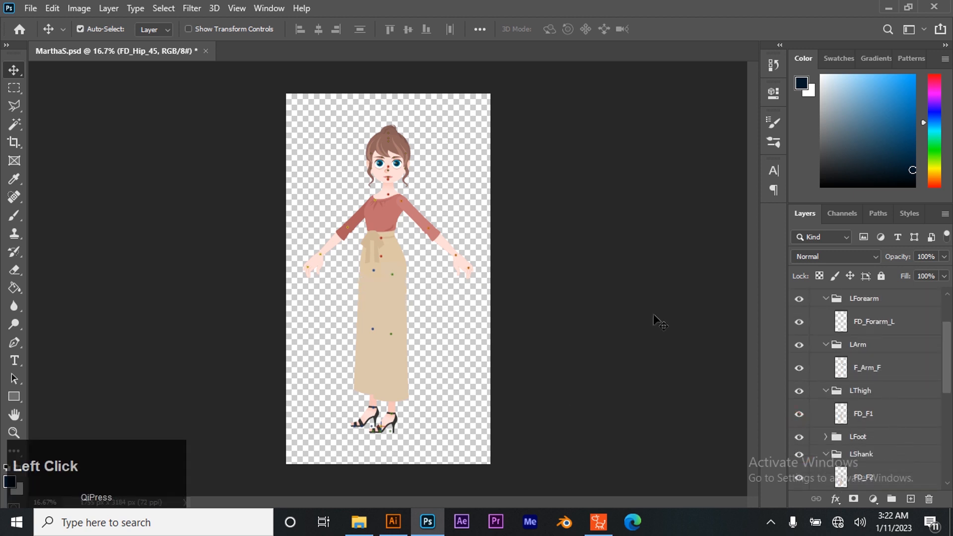
pyautogui.click(394, 521)
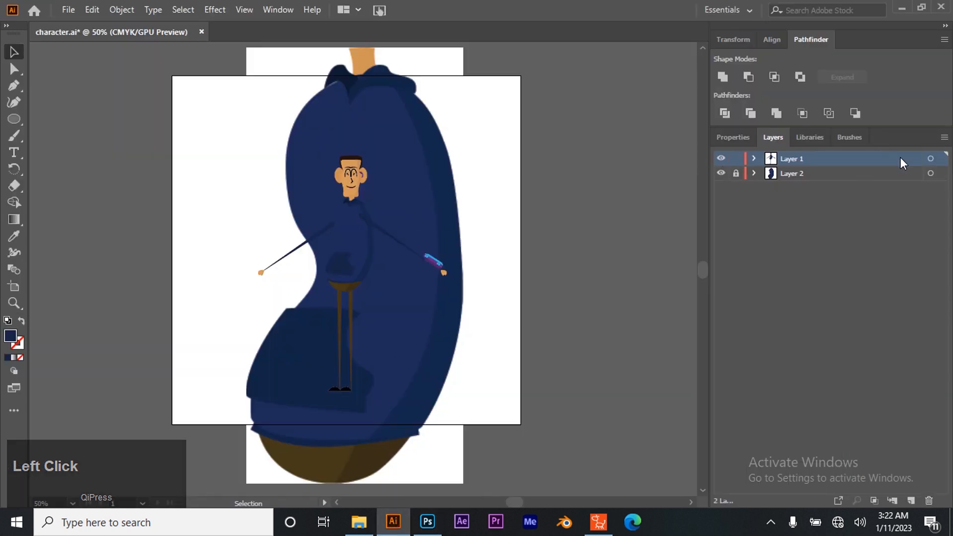
# - Try to enlarge all of Layer 1's artwork and position it over the reference torso
pyautogui.click(931, 159)
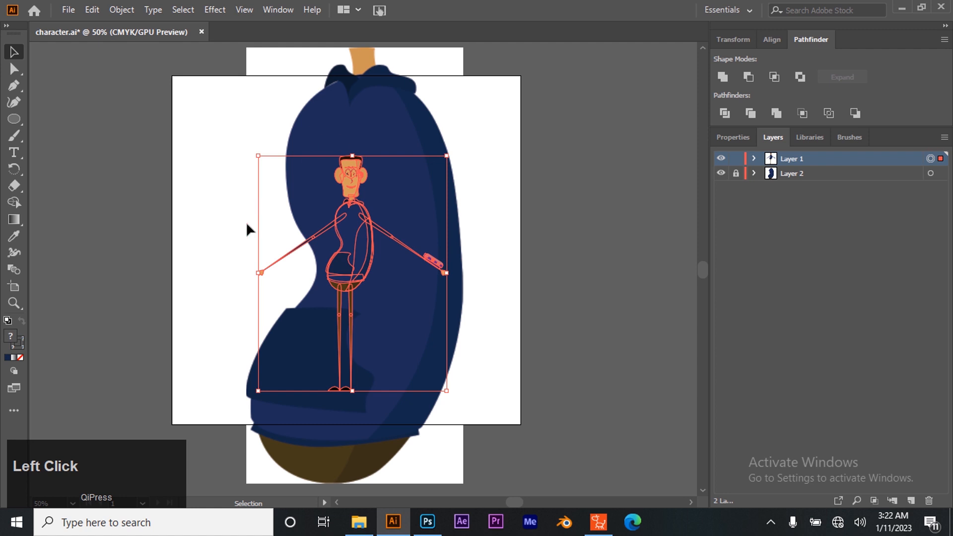
pyautogui.press('z')
pyautogui.keyDown('alt'); pyautogui.click(380, 211); pyautogui.keyUp('alt')
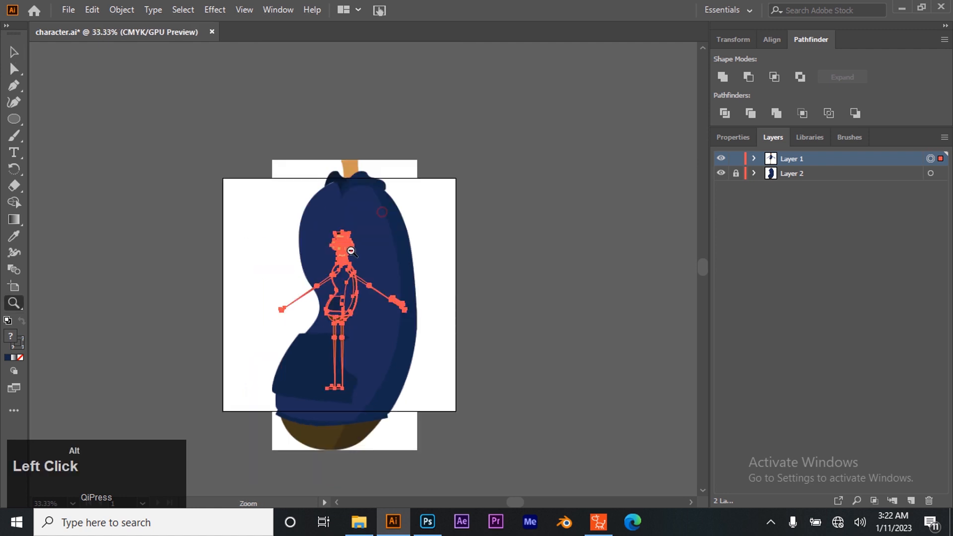
pyautogui.keyDown('alt'); pyautogui.click(350, 252); pyautogui.keyUp('alt')
pyautogui.keyDown('alt'); pyautogui.click(351, 286); pyautogui.keyUp('alt')
pyautogui.press('v')
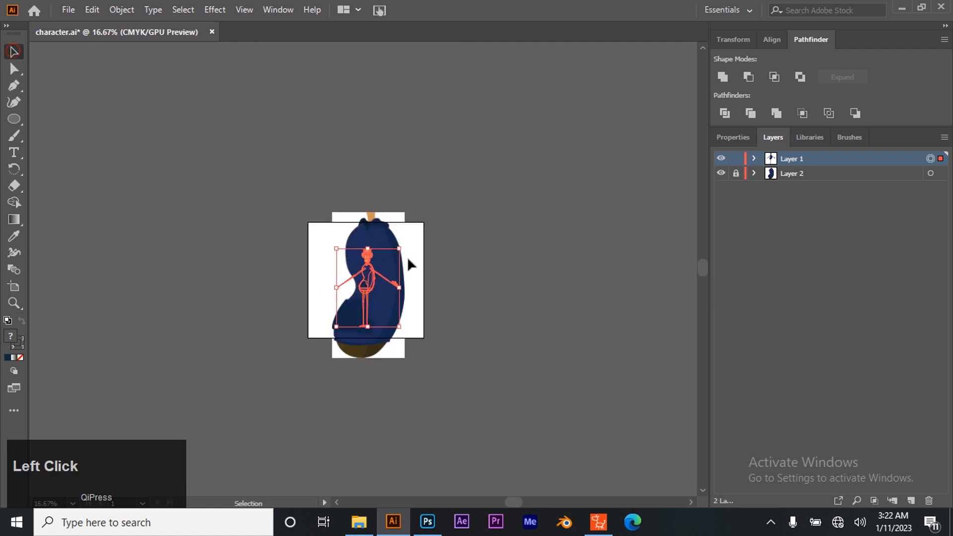
pyautogui.moveTo(401, 248); pyautogui.dragTo(545, 67)
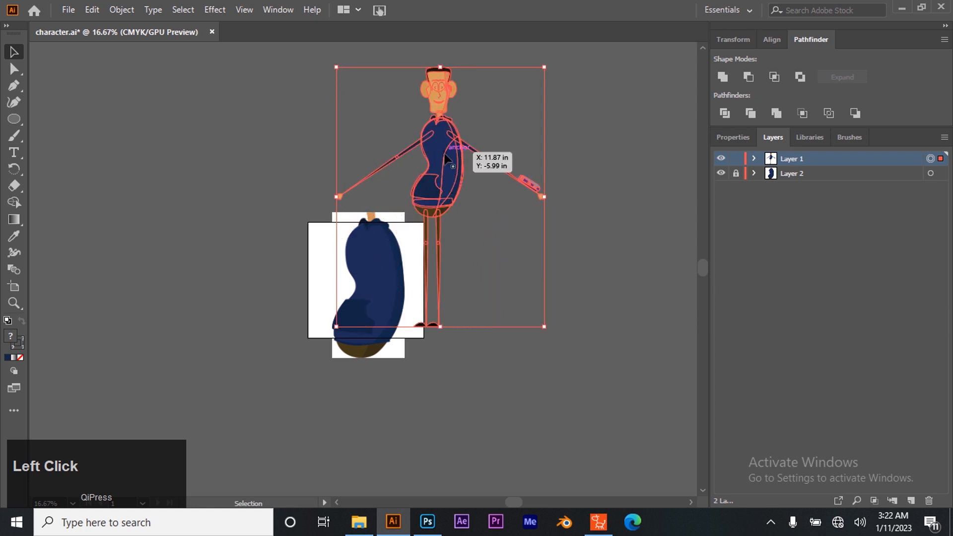
pyautogui.moveTo(446, 158); pyautogui.dragTo(380, 317)
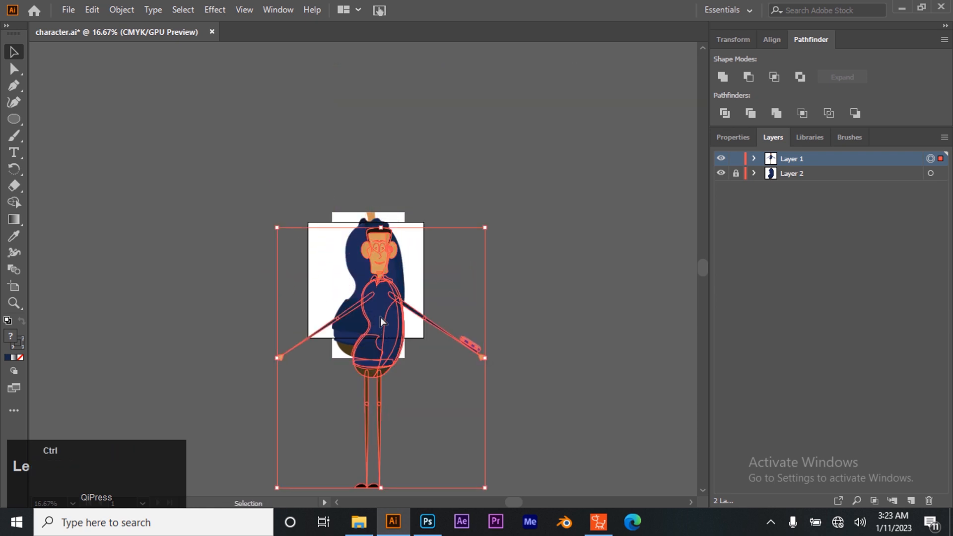
pyautogui.hotkey('ctrl', 'z')
pyautogui.hotkey('ctrl', 'z')
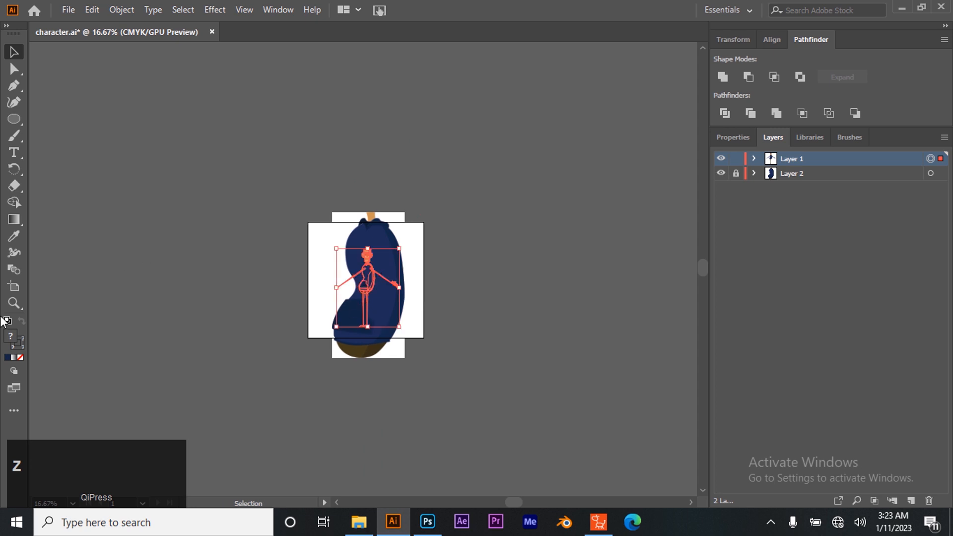
# - Examine the stroke outlines of the eyes, nose and mouth on the character's face up close
pyautogui.click(7, 303)
pyautogui.click(387, 286)
pyautogui.click(381, 289)
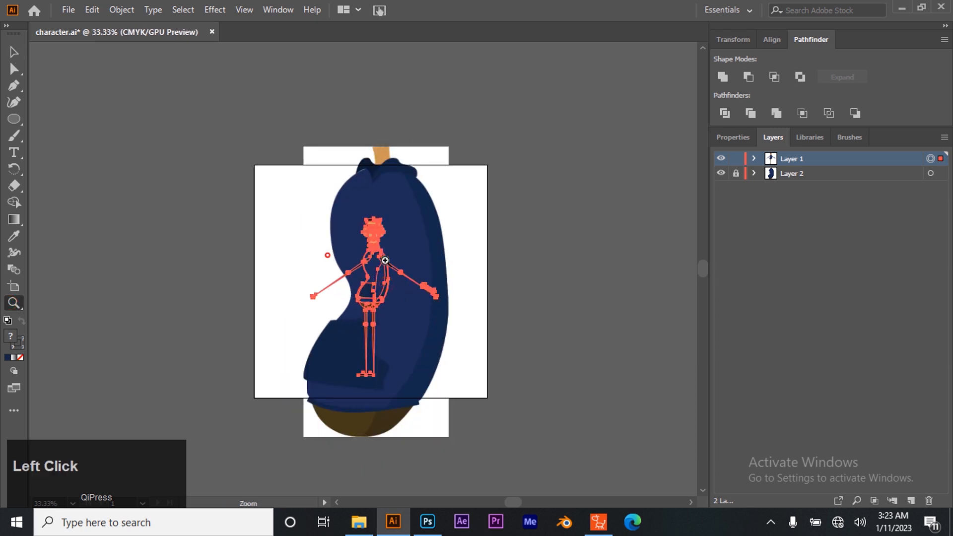
pyautogui.click(387, 264)
pyautogui.click(370, 311)
pyautogui.click(342, 280)
pyautogui.click(375, 206)
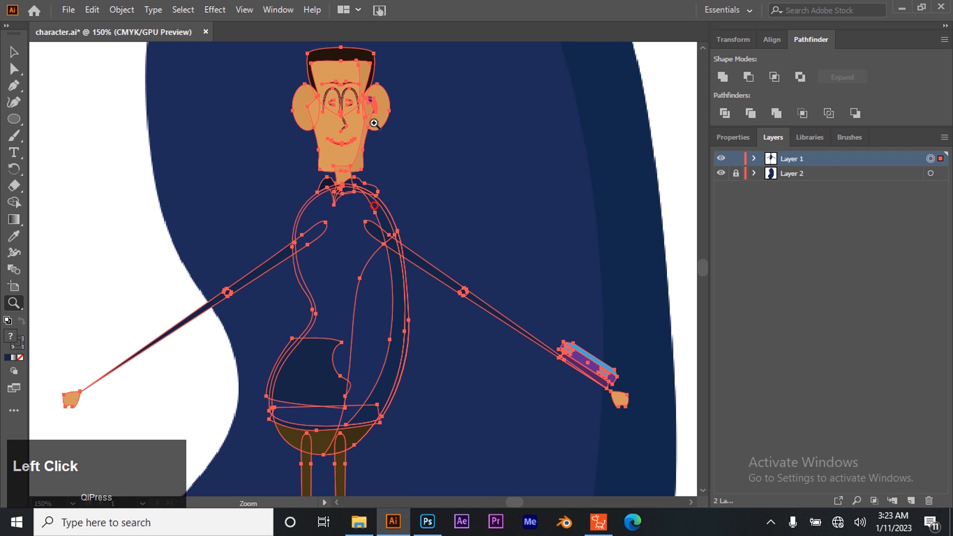
pyautogui.scroll(1, 346, 174)
pyautogui.click(351, 127)
pyautogui.click(349, 238)
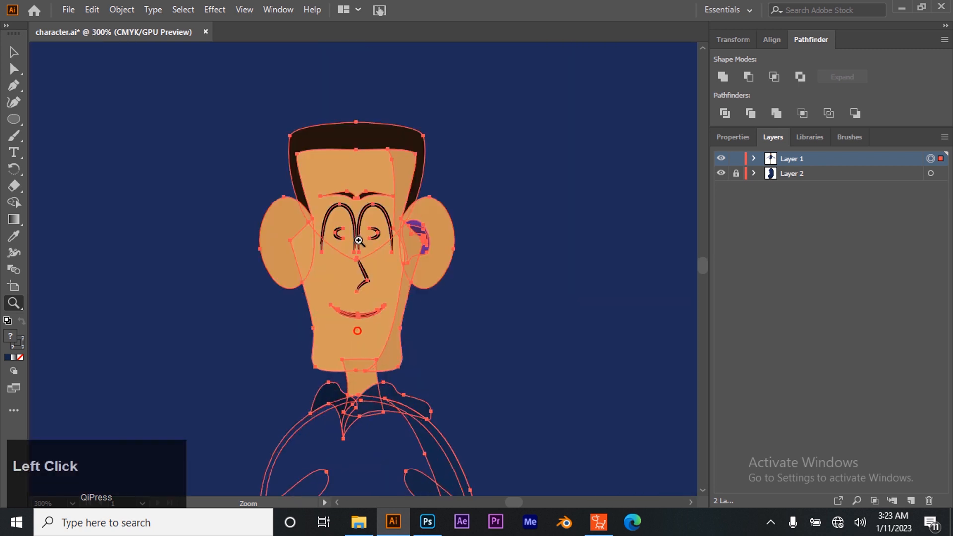
pyautogui.click(365, 233)
pyautogui.click(13, 53)
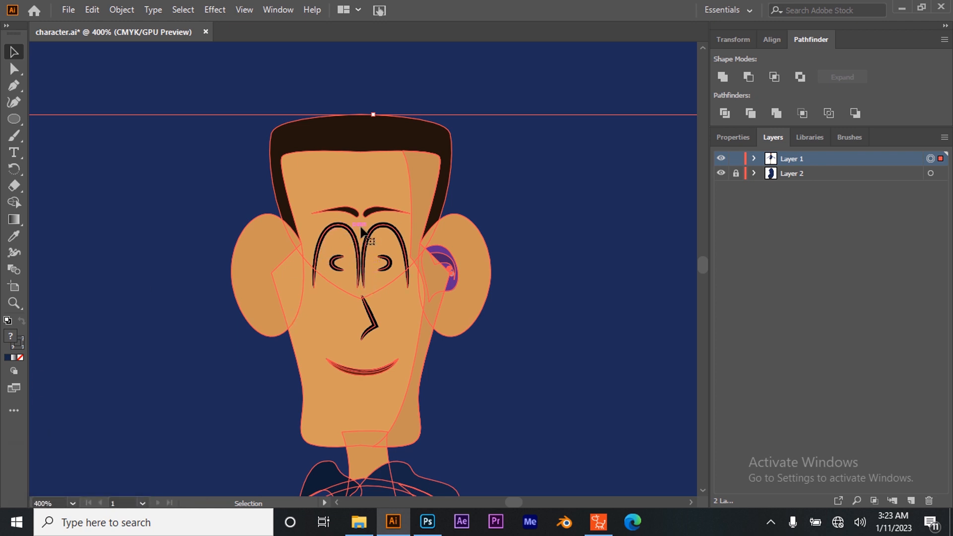
# - Expand the appearance of all Layer 1 artwork and apply Expand to it as well
pyautogui.click(735, 134)
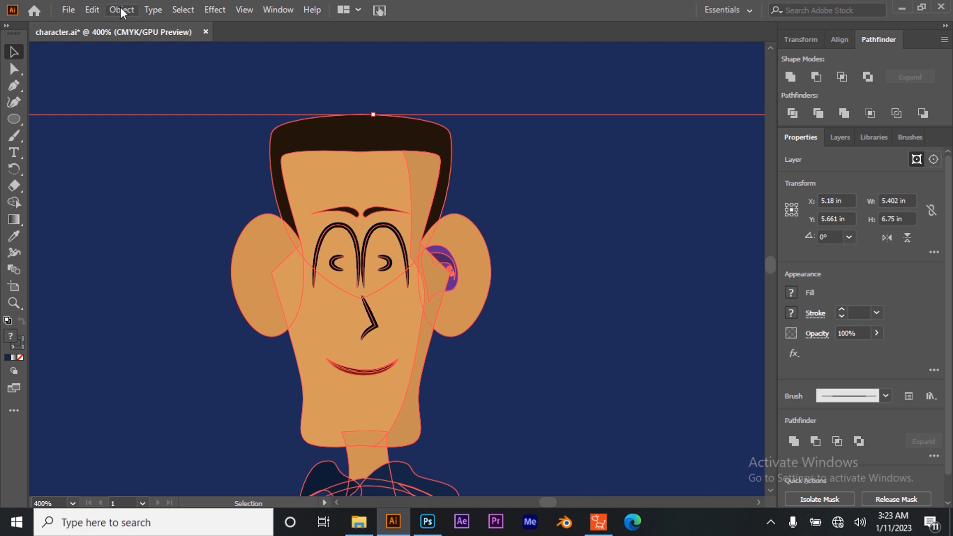
pyautogui.click(848, 141)
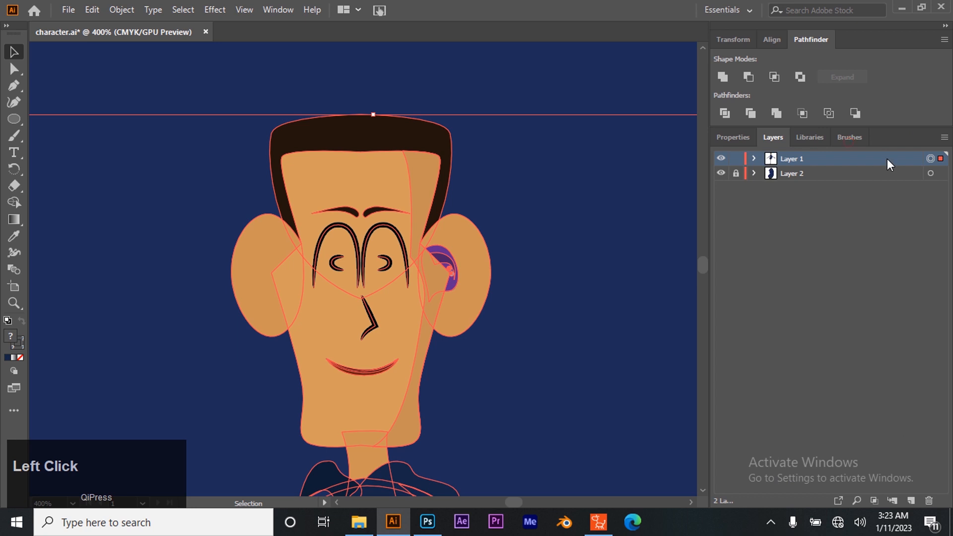
pyautogui.click(121, 9)
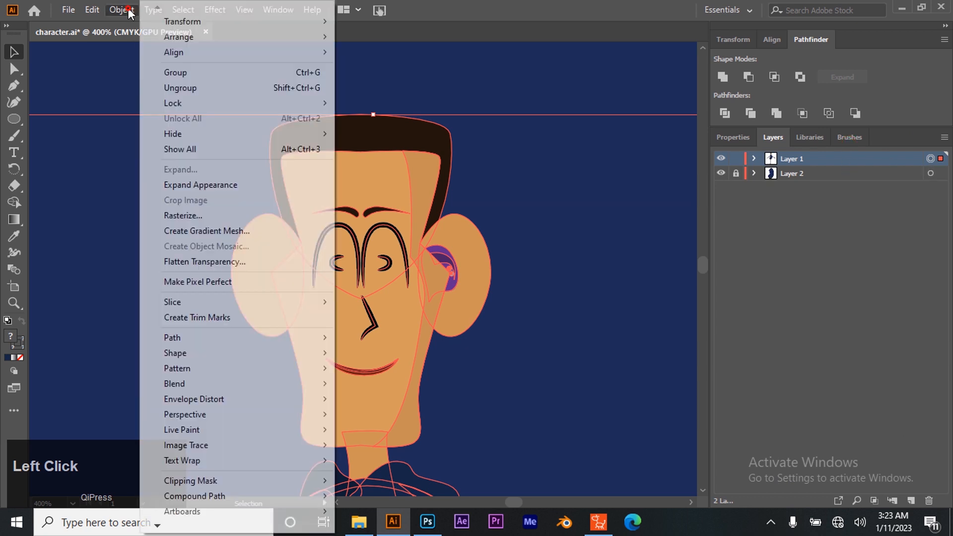
pyautogui.click(218, 189)
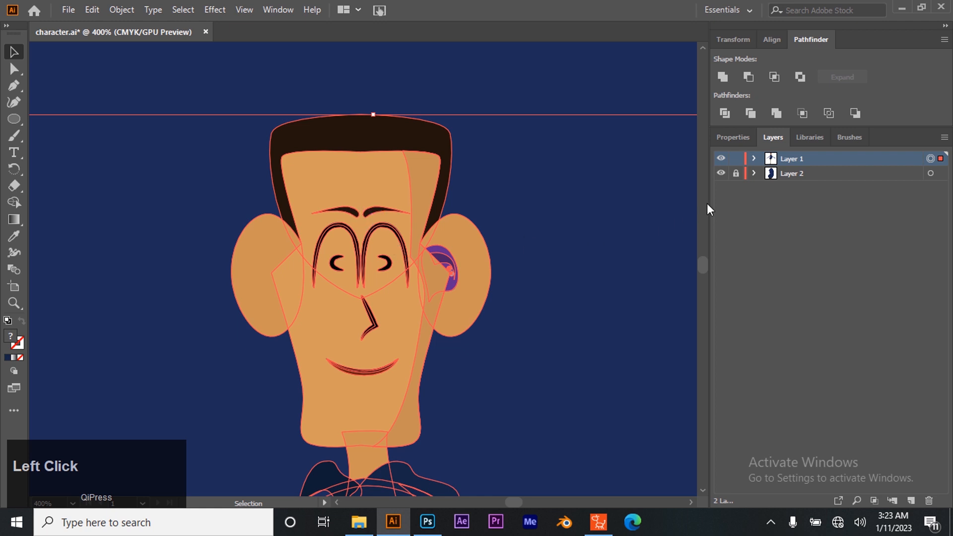
pyautogui.click(91, 11)
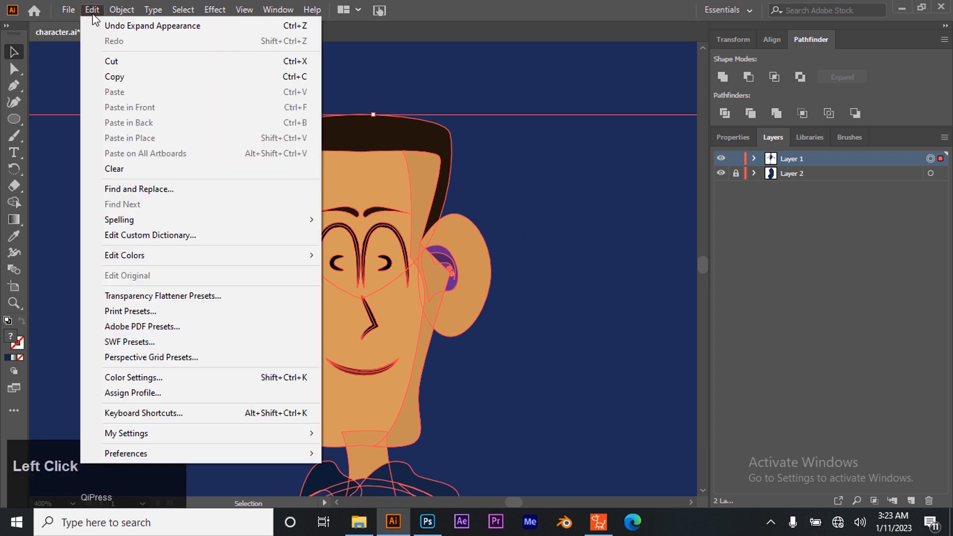
pyautogui.click(124, 11)
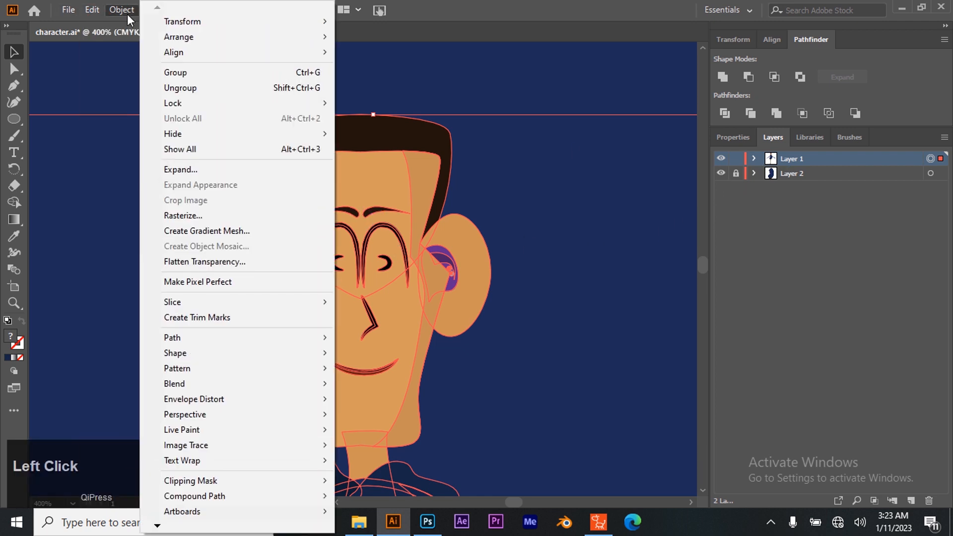
pyautogui.click(230, 169)
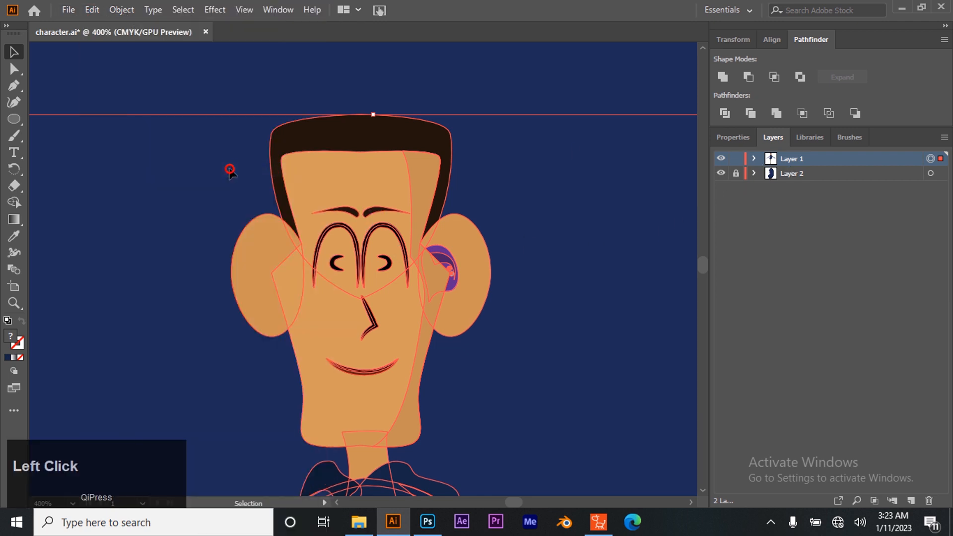
# - Test the expanded eye by moving it off the face, and undo the move
pyautogui.click(399, 93)
pyautogui.click(406, 249)
pyautogui.moveTo(381, 226); pyautogui.dragTo(445, 167)
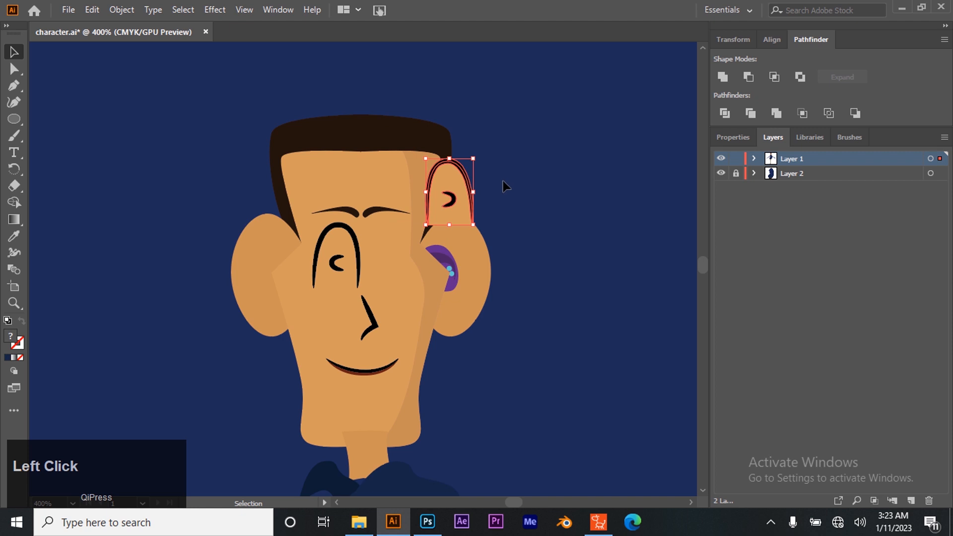
pyautogui.hotkey('ctrl', 'z')
pyautogui.click(342, 258)
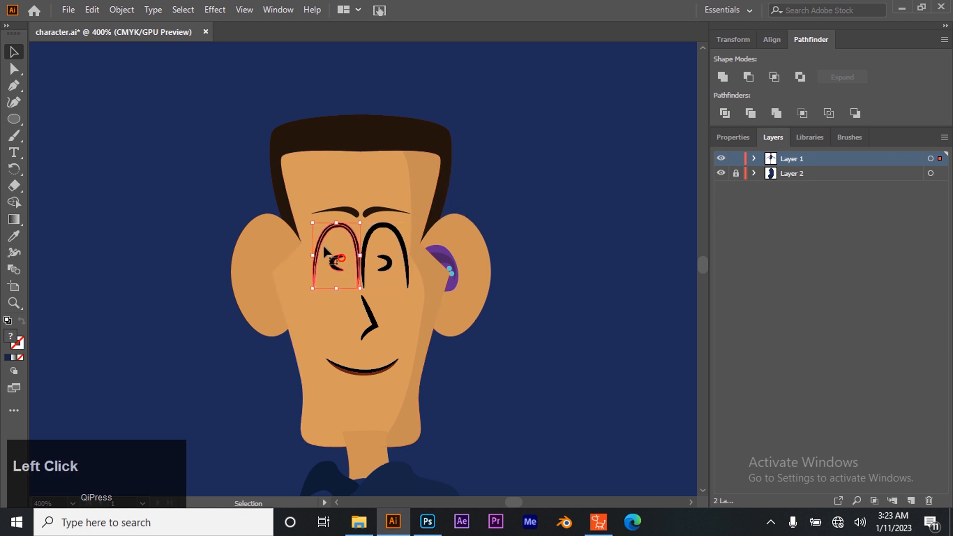
# - Select all Layer 1 artwork, enlarge it proportionally and place the character over the reference torso
pyautogui.click(930, 159)
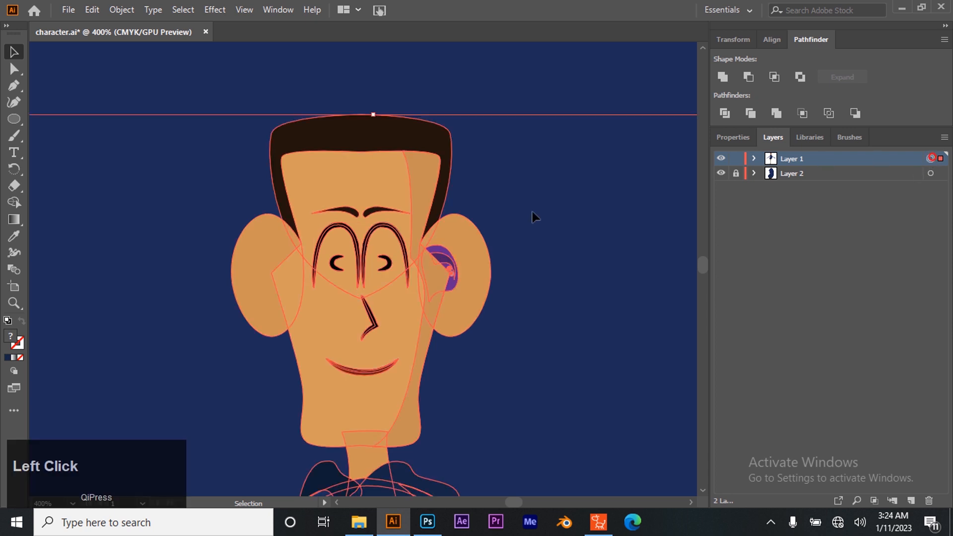
pyautogui.press('z')
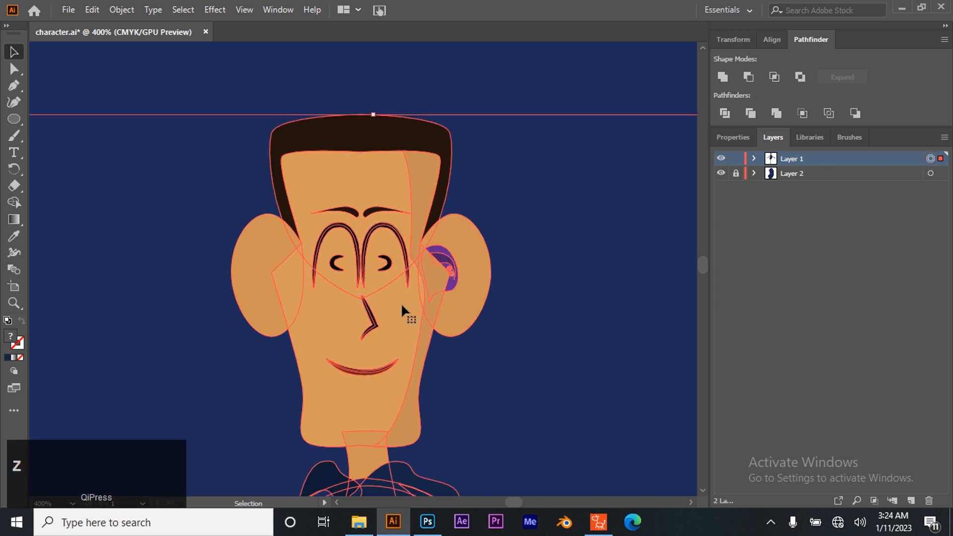
pyautogui.keyDown('alt'); pyautogui.click(389, 338); pyautogui.keyUp('alt')
pyautogui.keyDown('alt'); pyautogui.click(389, 338); pyautogui.keyUp('alt')
pyautogui.keyDown('alt'); pyautogui.click(388, 338); pyautogui.keyUp('alt')
pyautogui.keyDown('alt'); pyautogui.click(336, 304); pyautogui.keyUp('alt')
pyautogui.keyDown('alt'); pyautogui.click(342, 257); pyautogui.keyUp('alt')
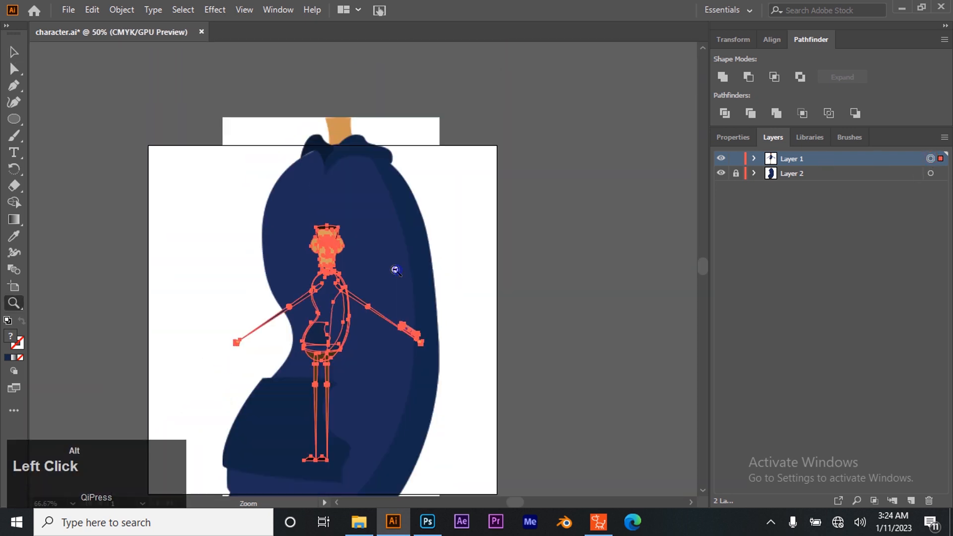
pyautogui.keyDown('alt'); pyautogui.click(346, 276); pyautogui.keyUp('alt')
pyautogui.keyDown('alt'); pyautogui.click(346, 275); pyautogui.keyUp('alt')
pyautogui.keyDown('alt'); pyautogui.click(378, 301); pyautogui.keyUp('alt')
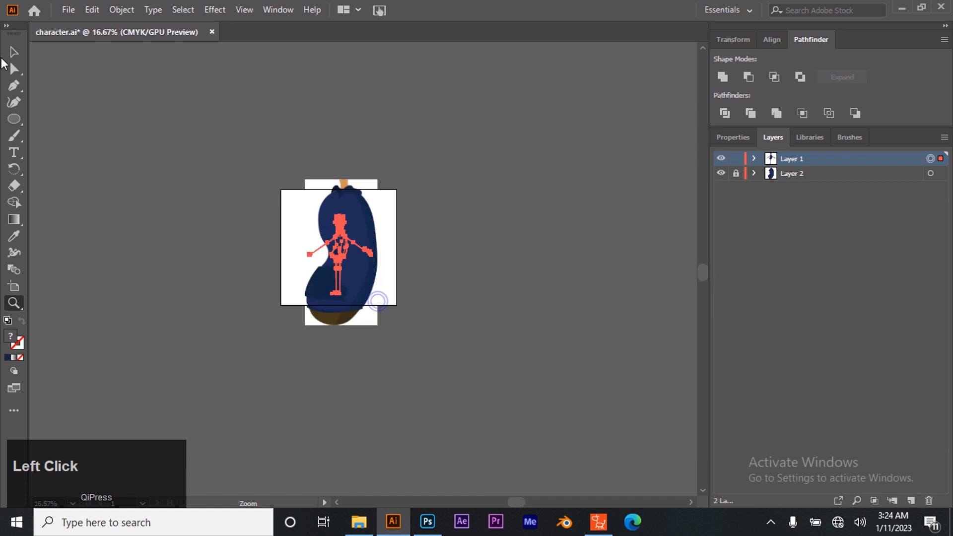
pyautogui.click(21, 55)
pyautogui.moveTo(374, 216); pyautogui.dragTo(494, 237)
pyautogui.scroll(-1, 442, 300)
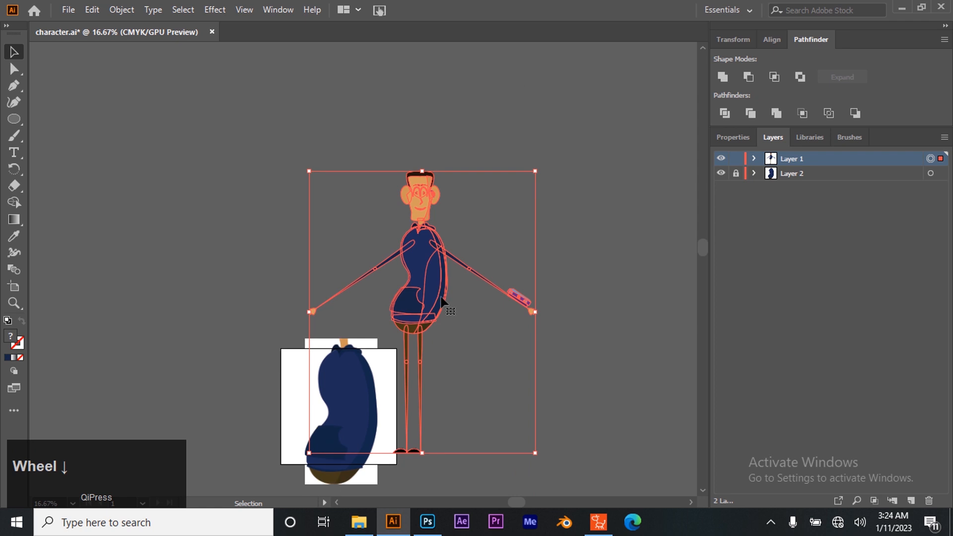
pyautogui.moveTo(397, 262); pyautogui.dragTo(340, 436)
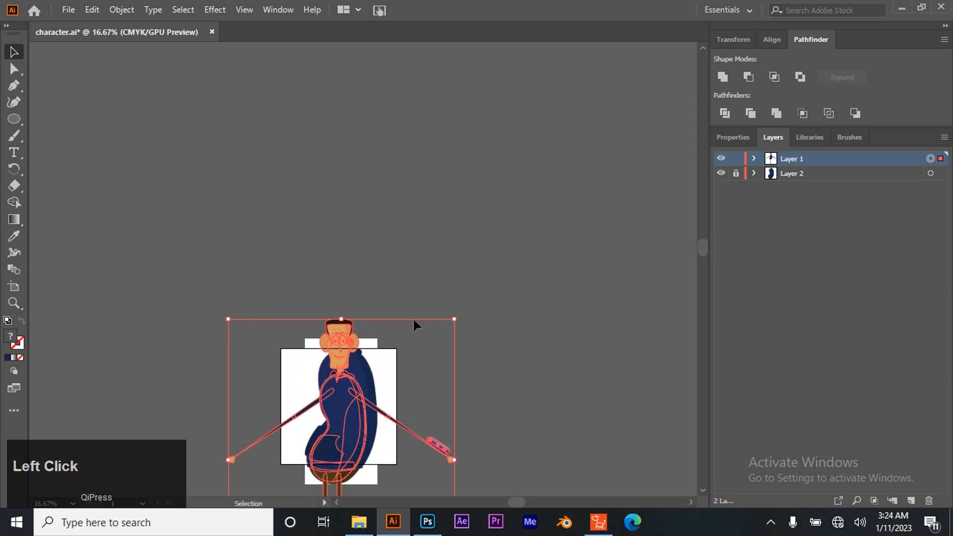
# - Fine-tune the character's proportional scale and position until its torso covers the reference torso on Layer 2
pyautogui.moveTo(453, 321); pyautogui.dragTo(526, 228)
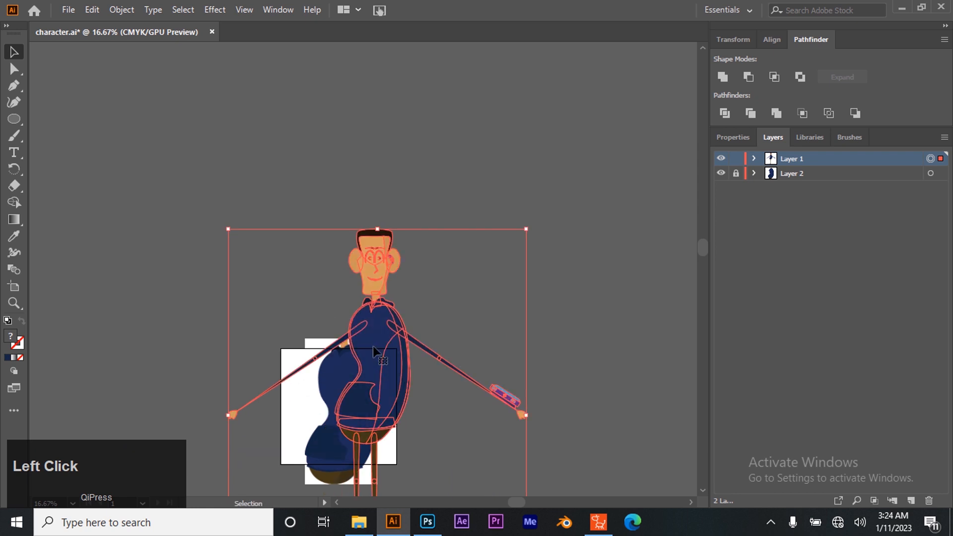
pyautogui.scroll(-1, 398, 298)
pyautogui.moveTo(391, 307); pyautogui.dragTo(359, 346)
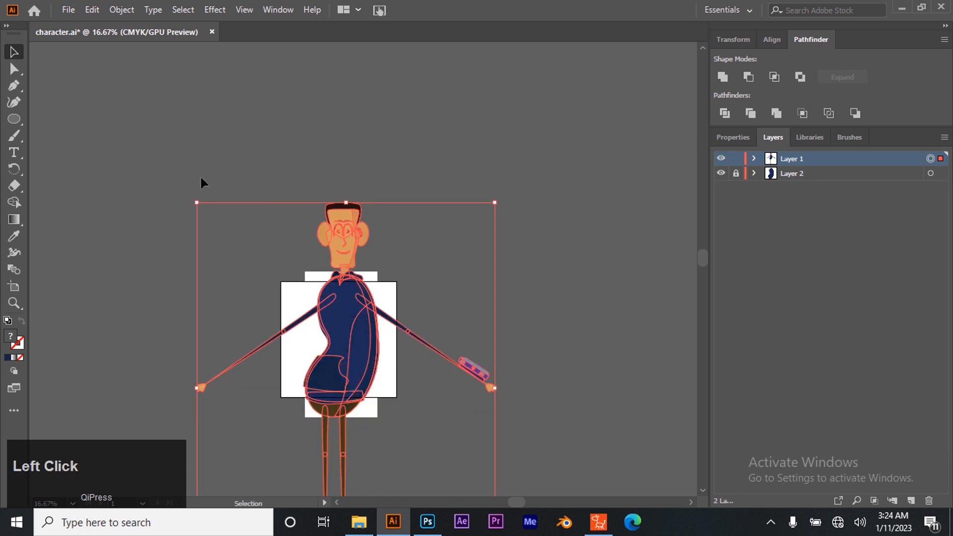
pyautogui.moveTo(196, 201)
pyautogui.mouseDown()
pyautogui.moveTo(208, 222)
pyautogui.moveTo(201, 196)
pyautogui.moveTo(200, 209)
pyautogui.mouseUp()
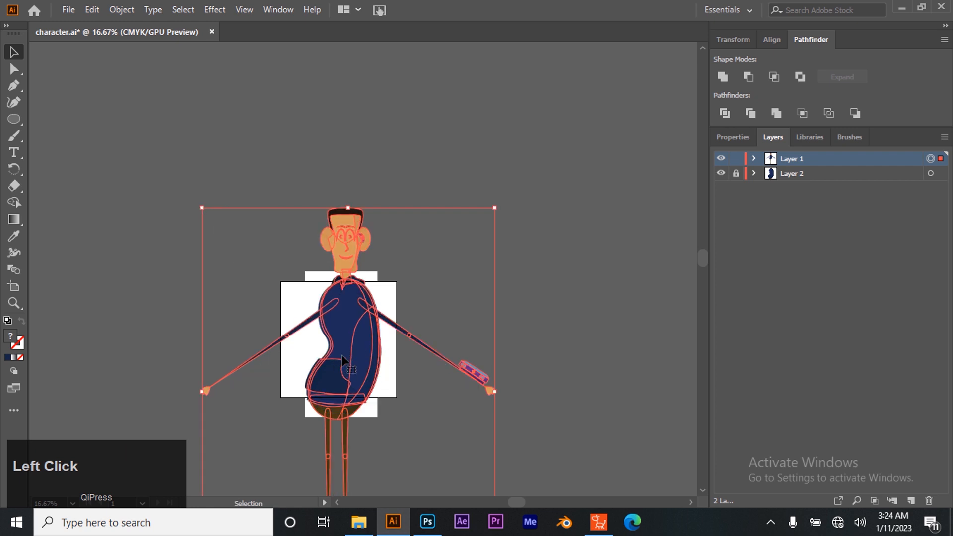
pyautogui.press('Left')
pyautogui.press('Left')
pyautogui.press('Left')
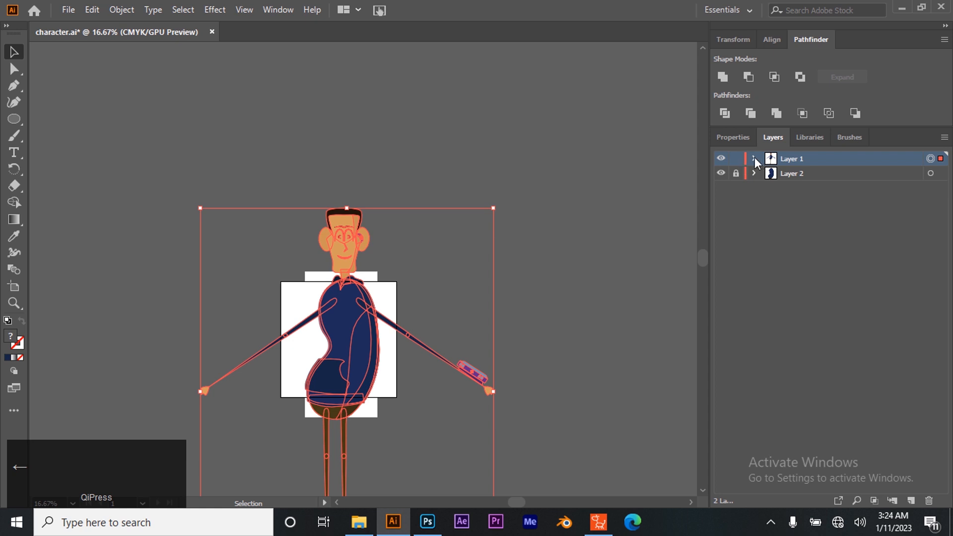
# - Unlock the reference Layer 2 and delete it, leaving the artwork deselected
pyautogui.click(736, 173)
pyautogui.click(789, 173)
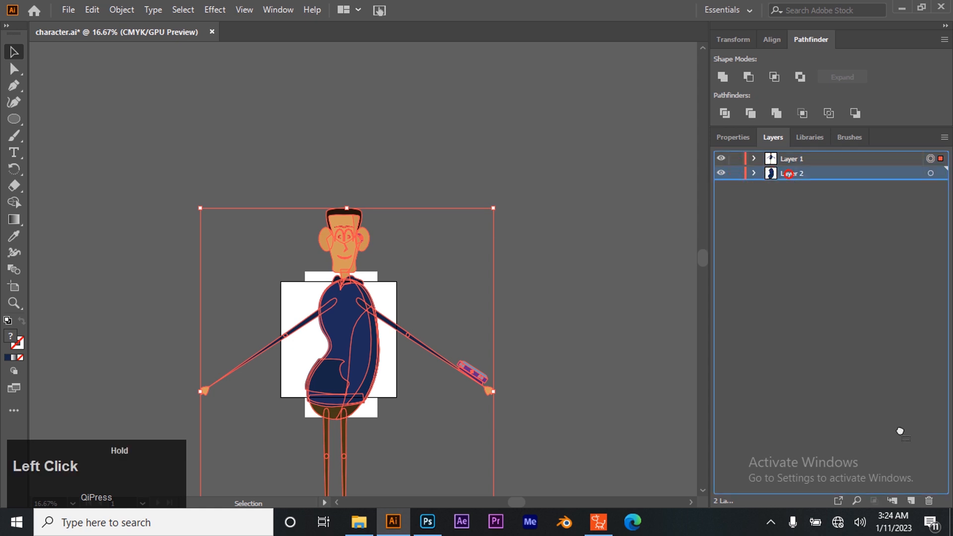
pyautogui.click(930, 500)
pyautogui.click(579, 296)
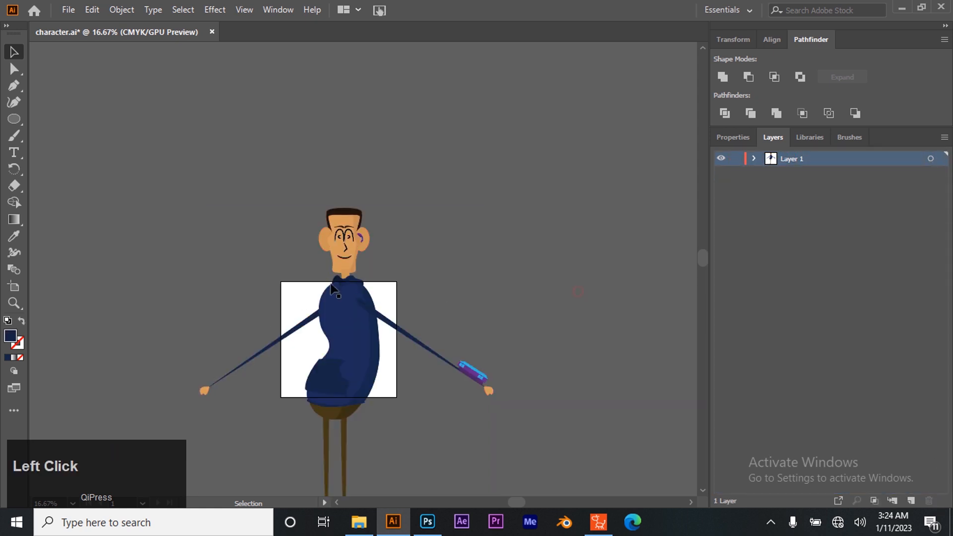
# - Extend Artboard 1 on all four sides to enclose the whole character from head to feet and hand to hand, and save the document
pyautogui.scroll(-4, 364, 267)
pyautogui.press('z')
pyautogui.keyDown('alt'); pyautogui.click(354, 267); pyautogui.keyUp('alt')
pyautogui.keyDown('alt'); pyautogui.click(354, 266); pyautogui.keyUp('alt')
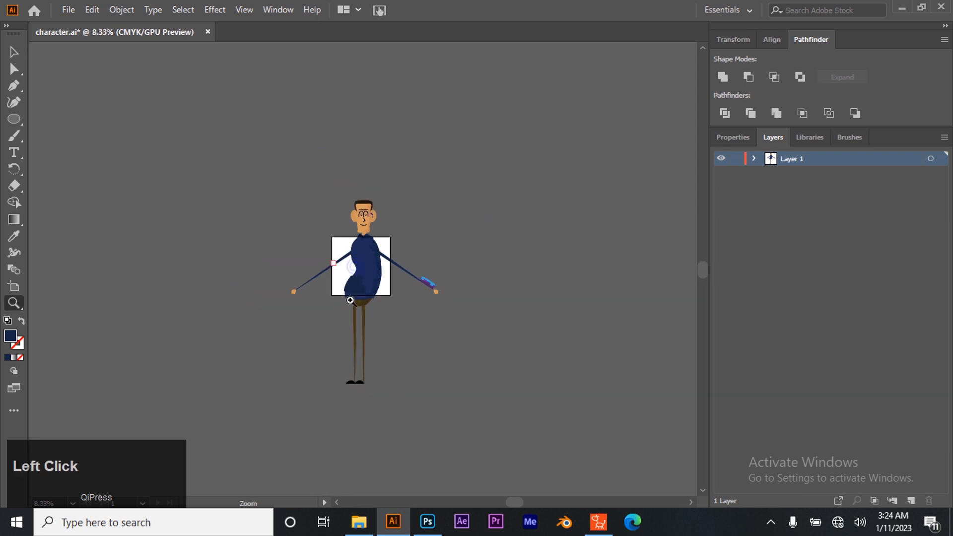
pyautogui.hotkey('shift', 'o')
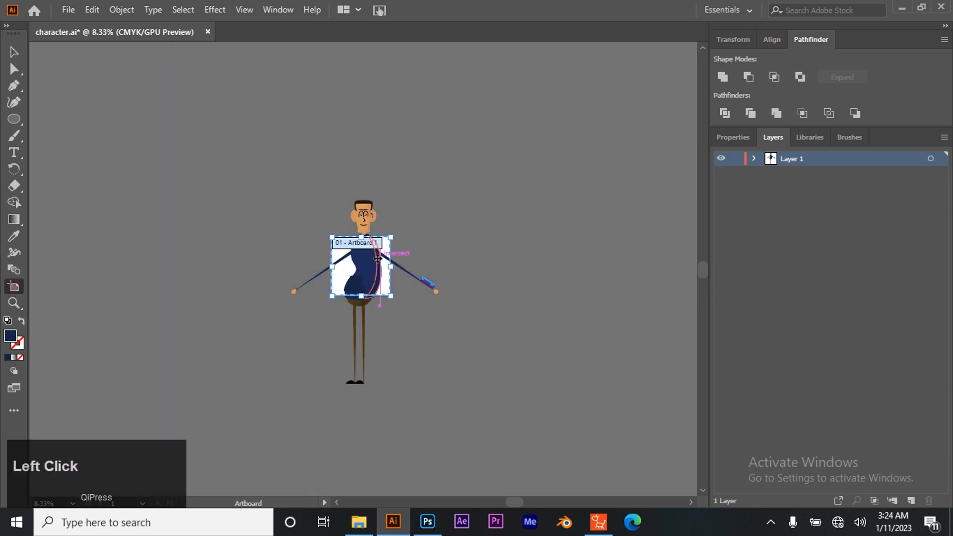
pyautogui.moveTo(362, 296); pyautogui.dragTo(366, 394)
pyautogui.moveTo(332, 315); pyautogui.dragTo(286, 311)
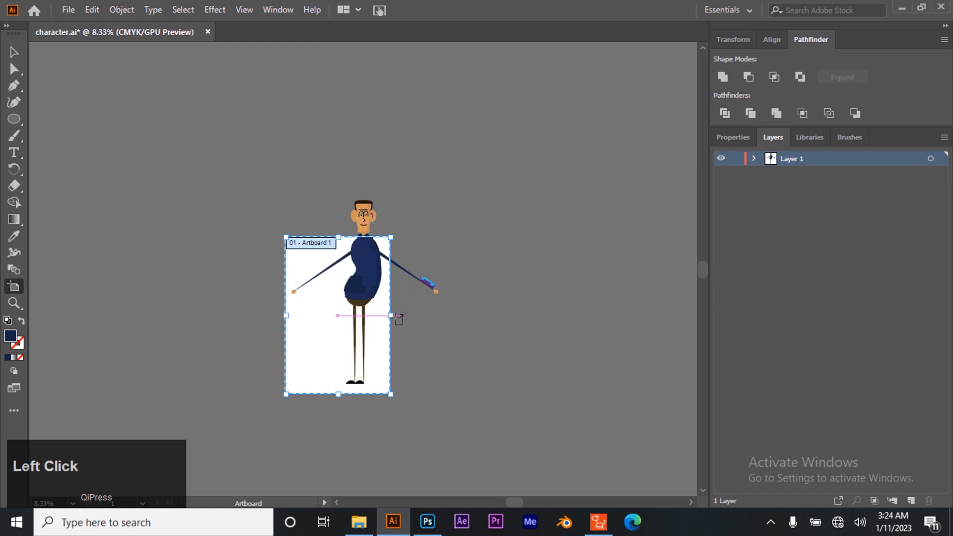
pyautogui.moveTo(390, 317); pyautogui.dragTo(447, 314)
pyautogui.hotkey('ctrl', 'z')
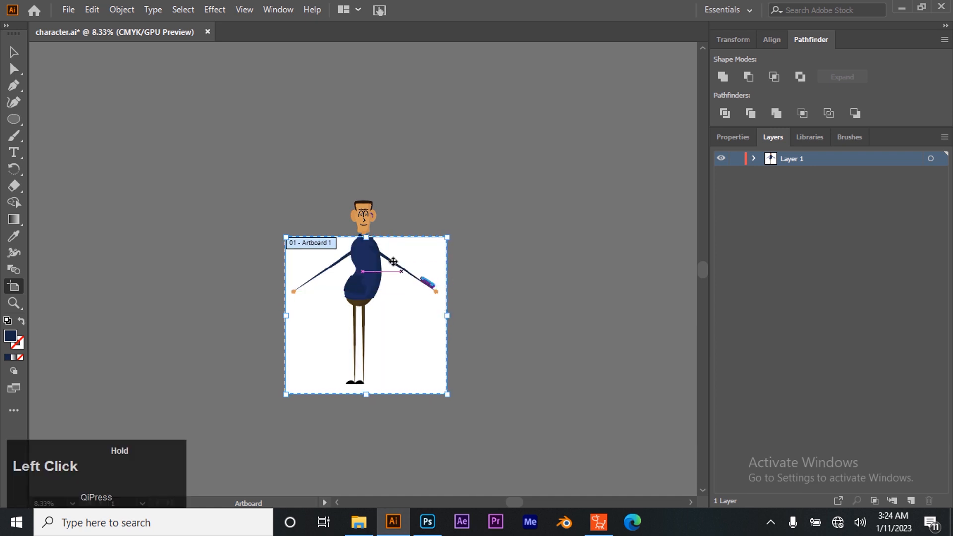
pyautogui.moveTo(366, 238); pyautogui.dragTo(360, 189)
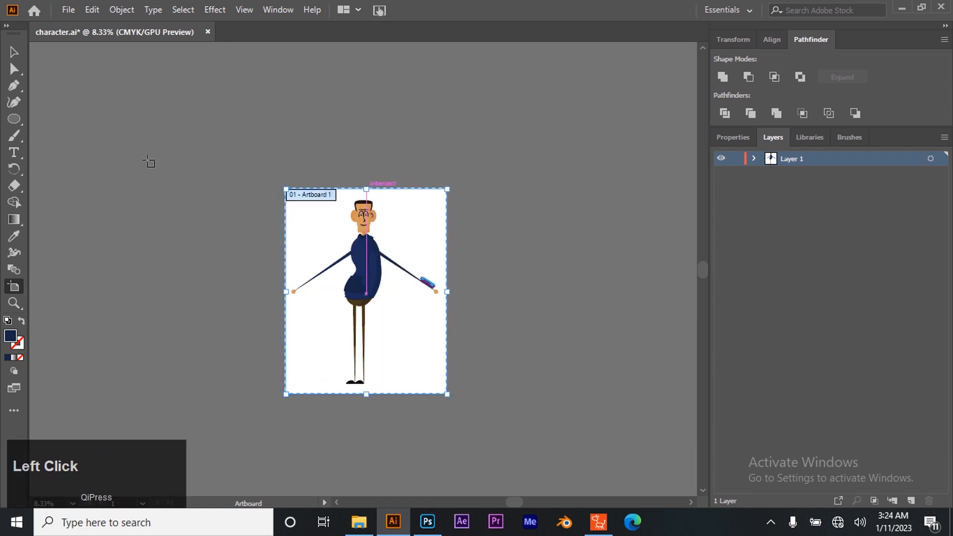
pyautogui.click(12, 53)
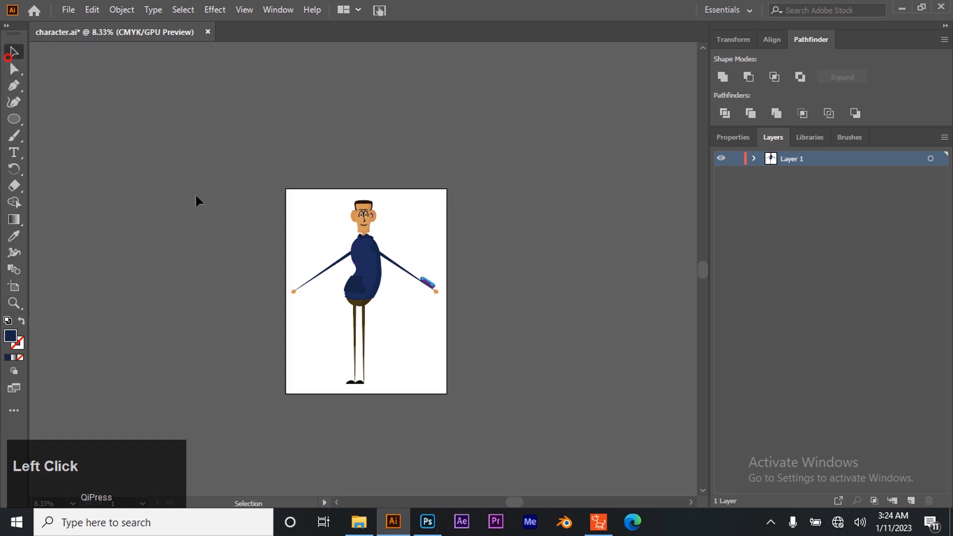
pyautogui.hotkey('ctrl', 's')
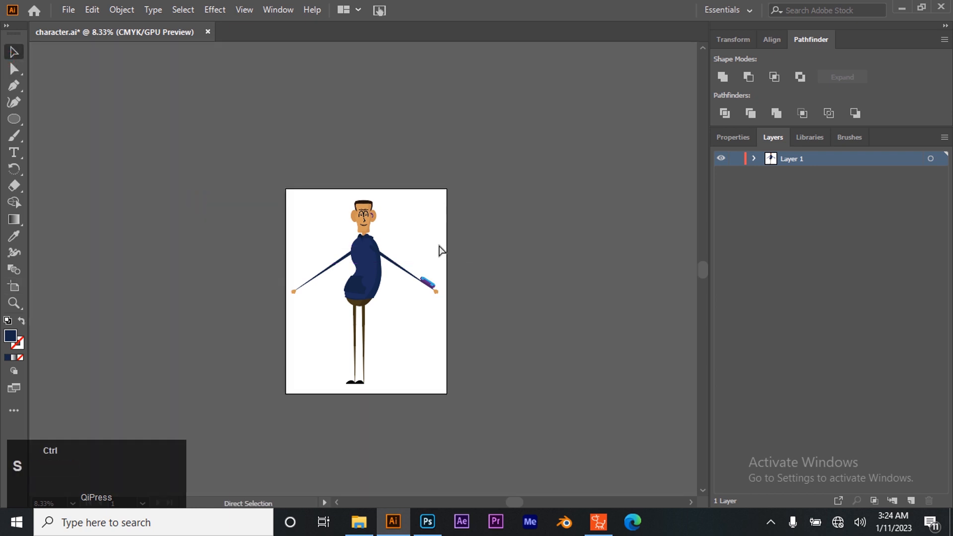